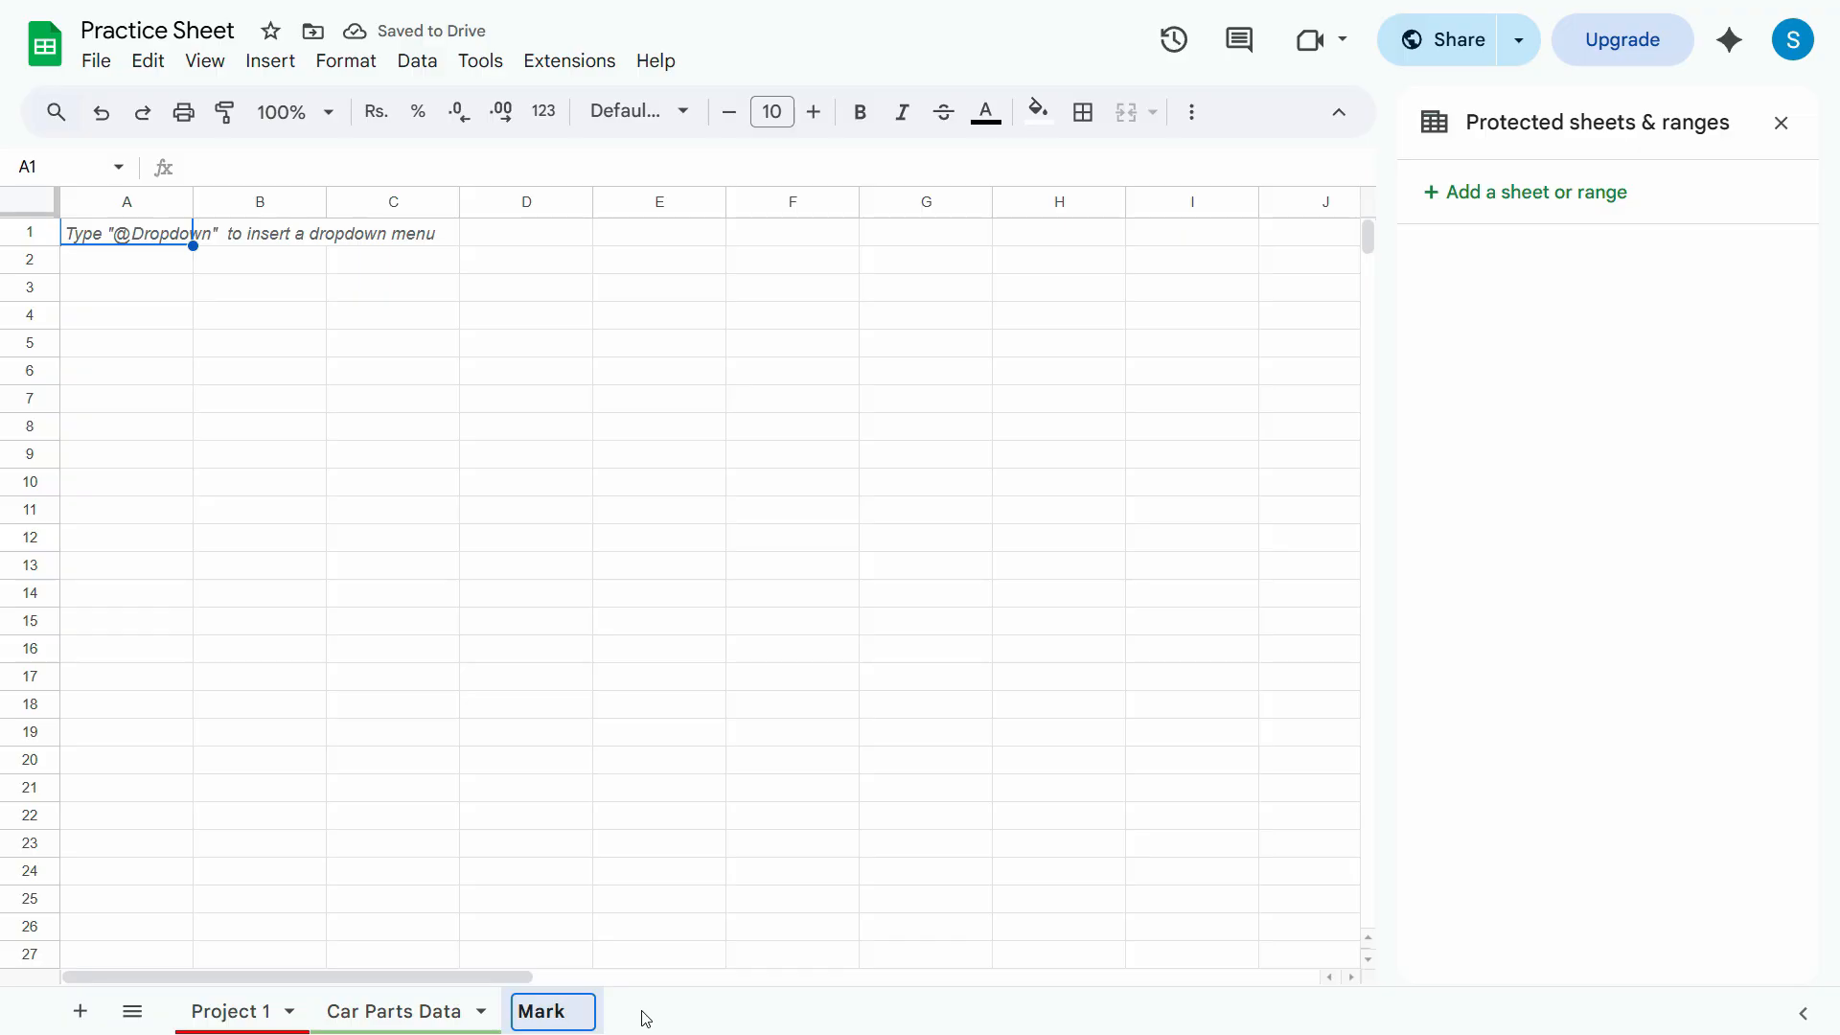
- Finish renaming the newest sheet as Marksheet
type("sheet")
key("Return")
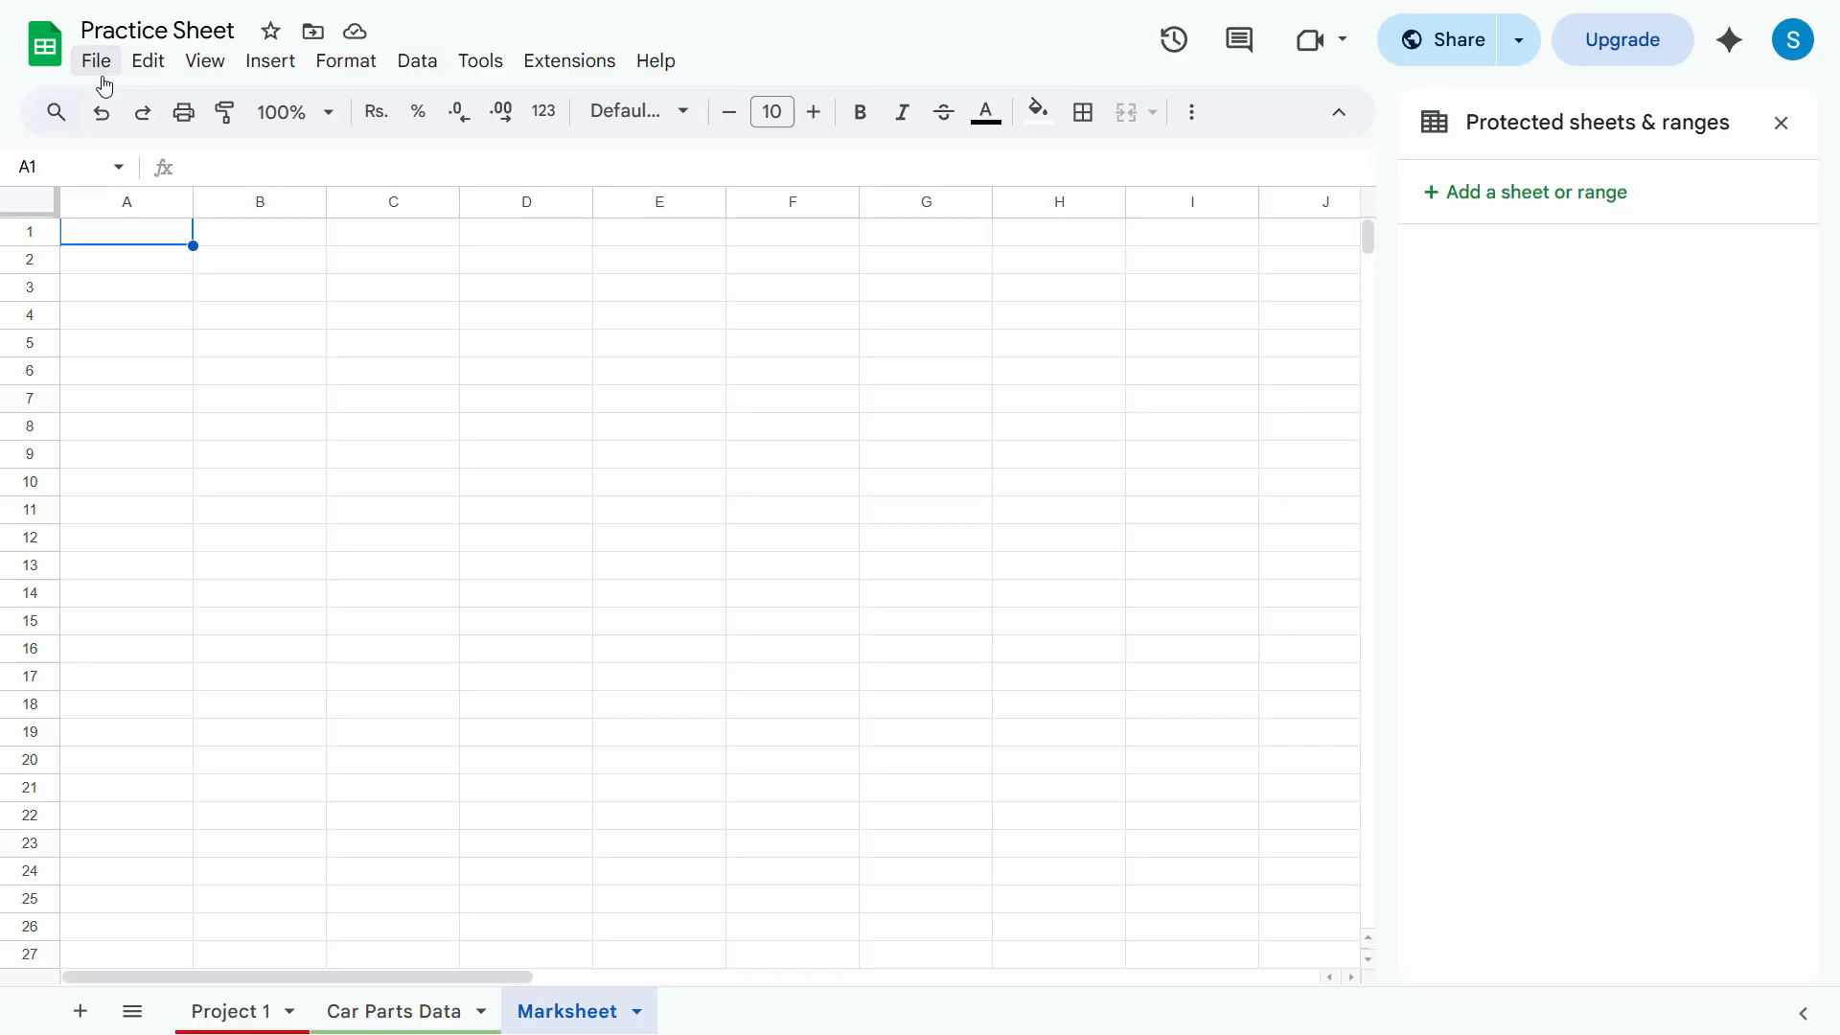
- Add another blank sheet to the workbook and undo the addition
left_click(80, 1011)
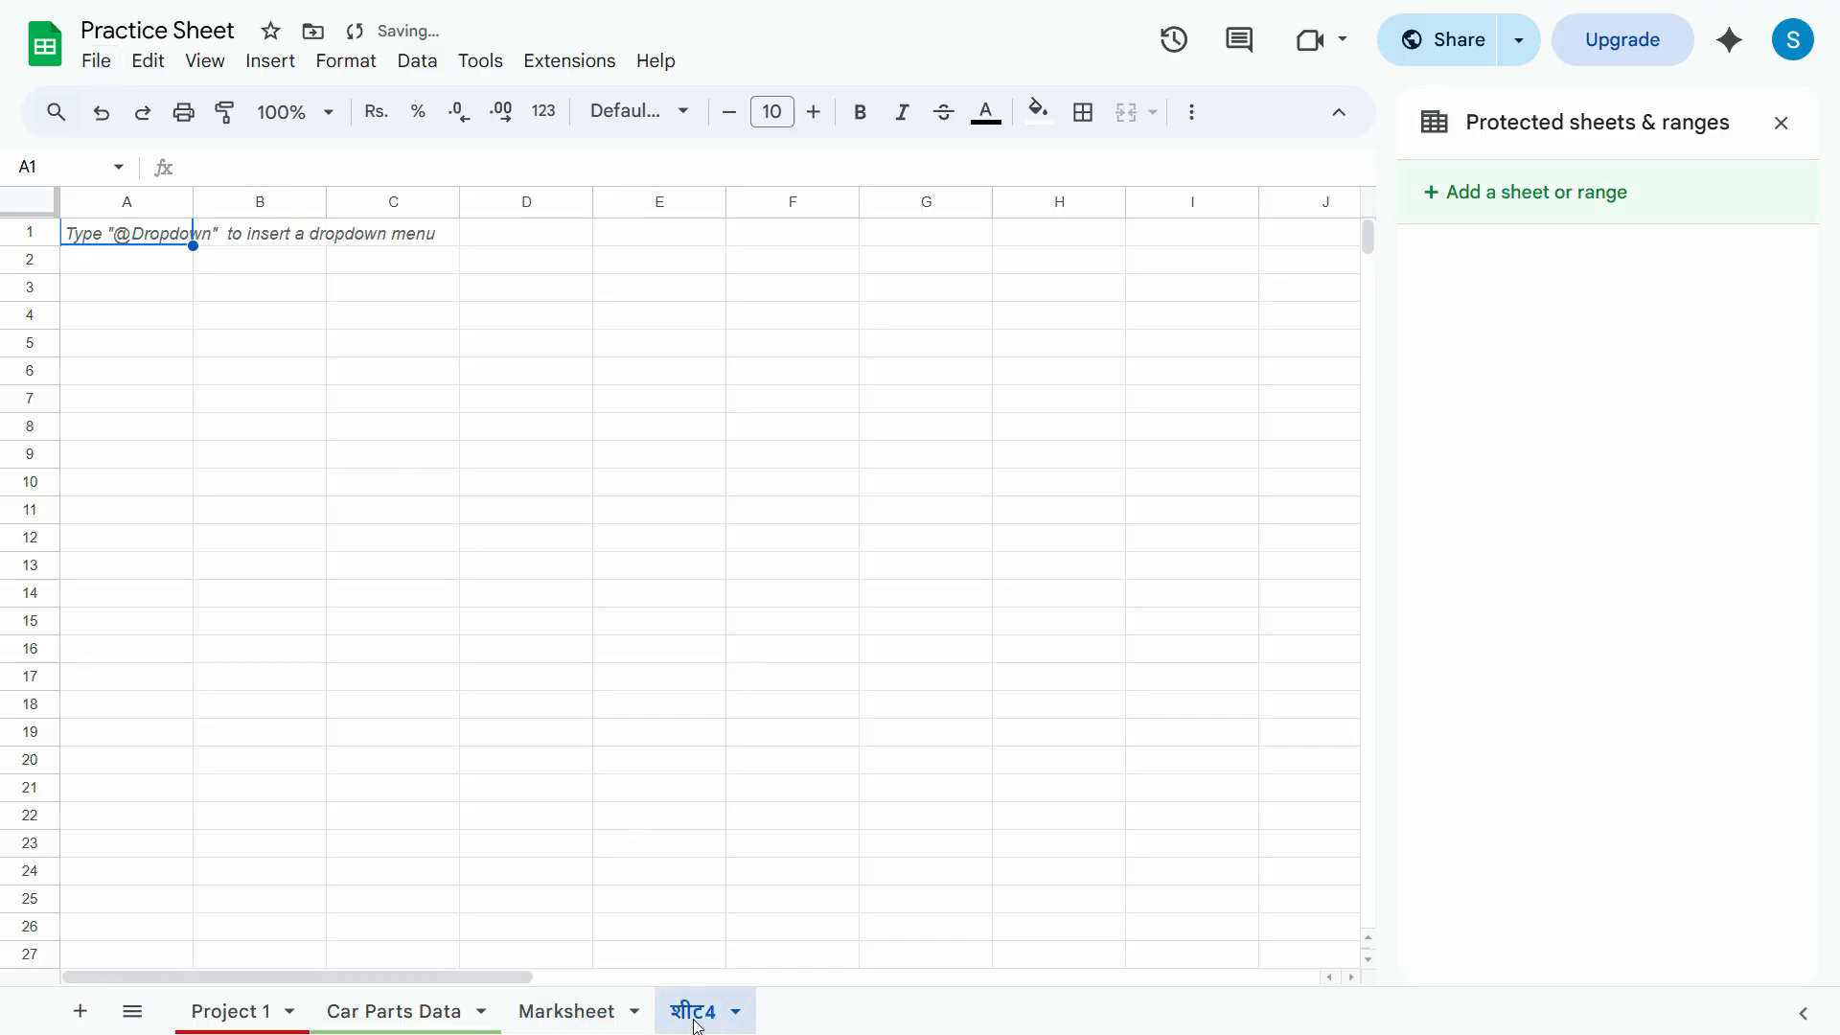
key("ctrl+z")
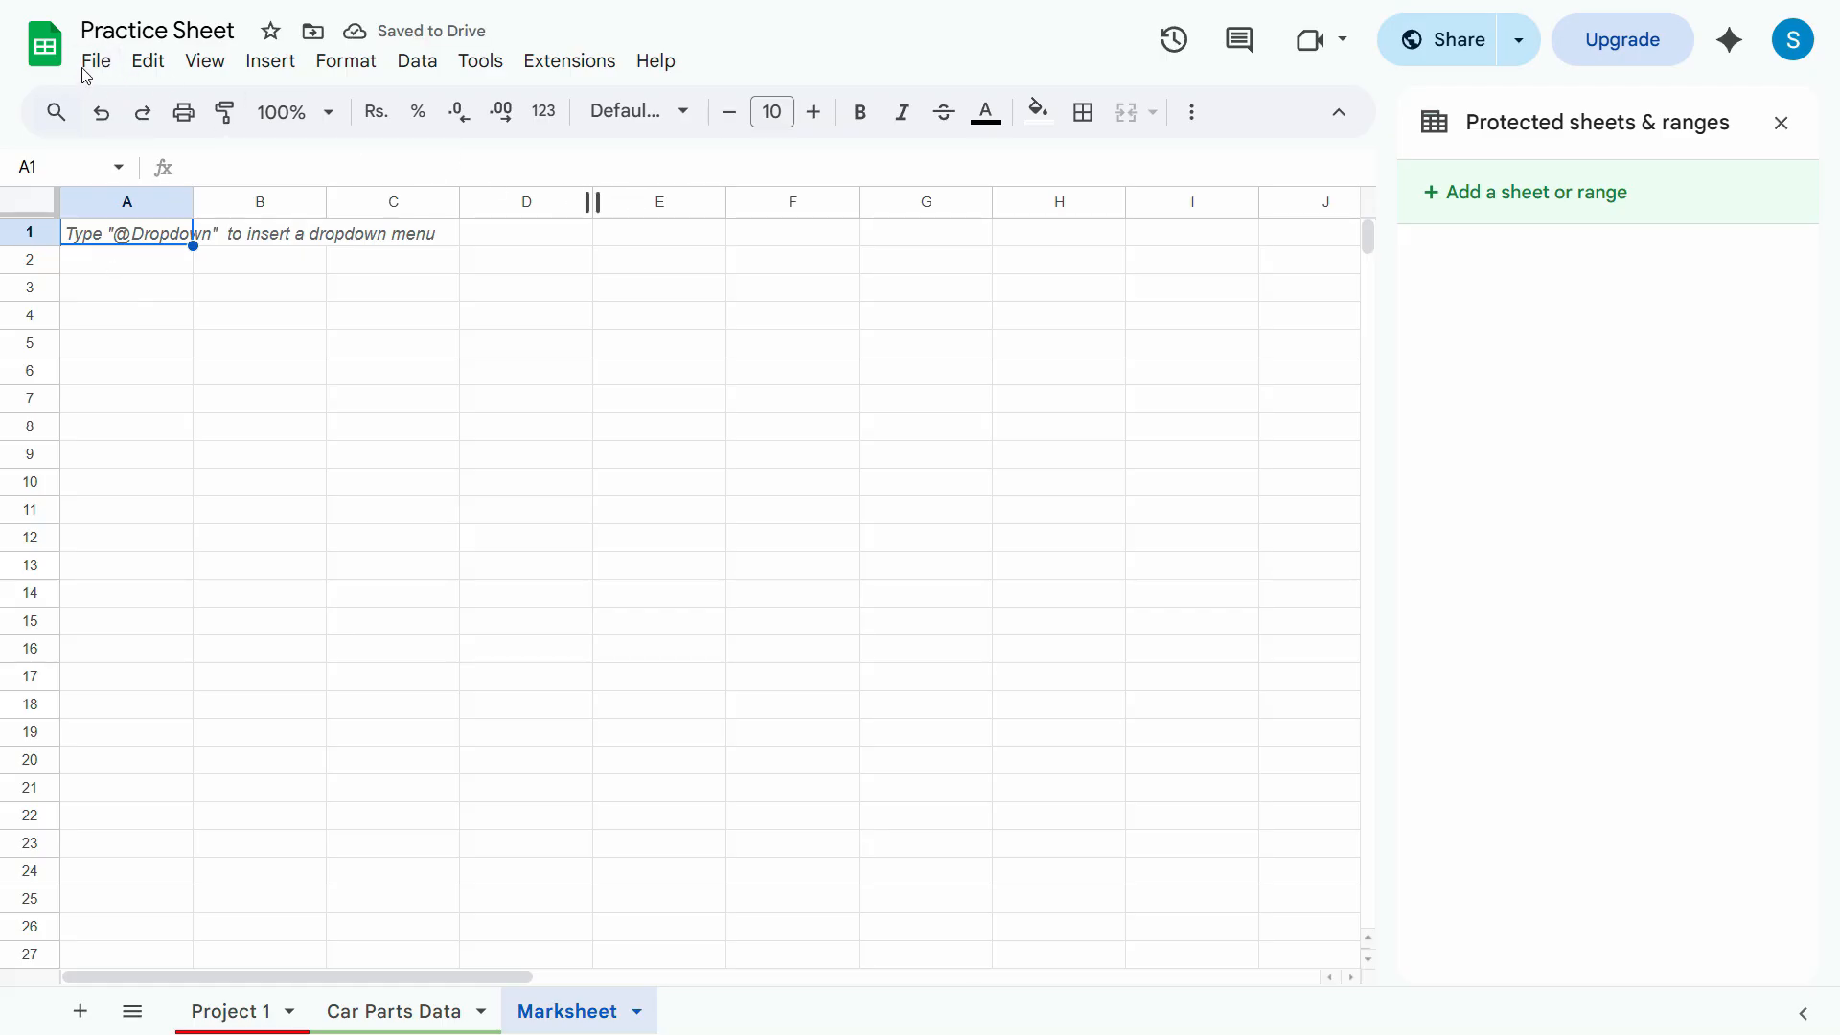
- Change the spreadsheet's locale to United States and its time zone to (GMT-07:00) Mountain Time, and save the settings with a reload
left_click(92, 72)
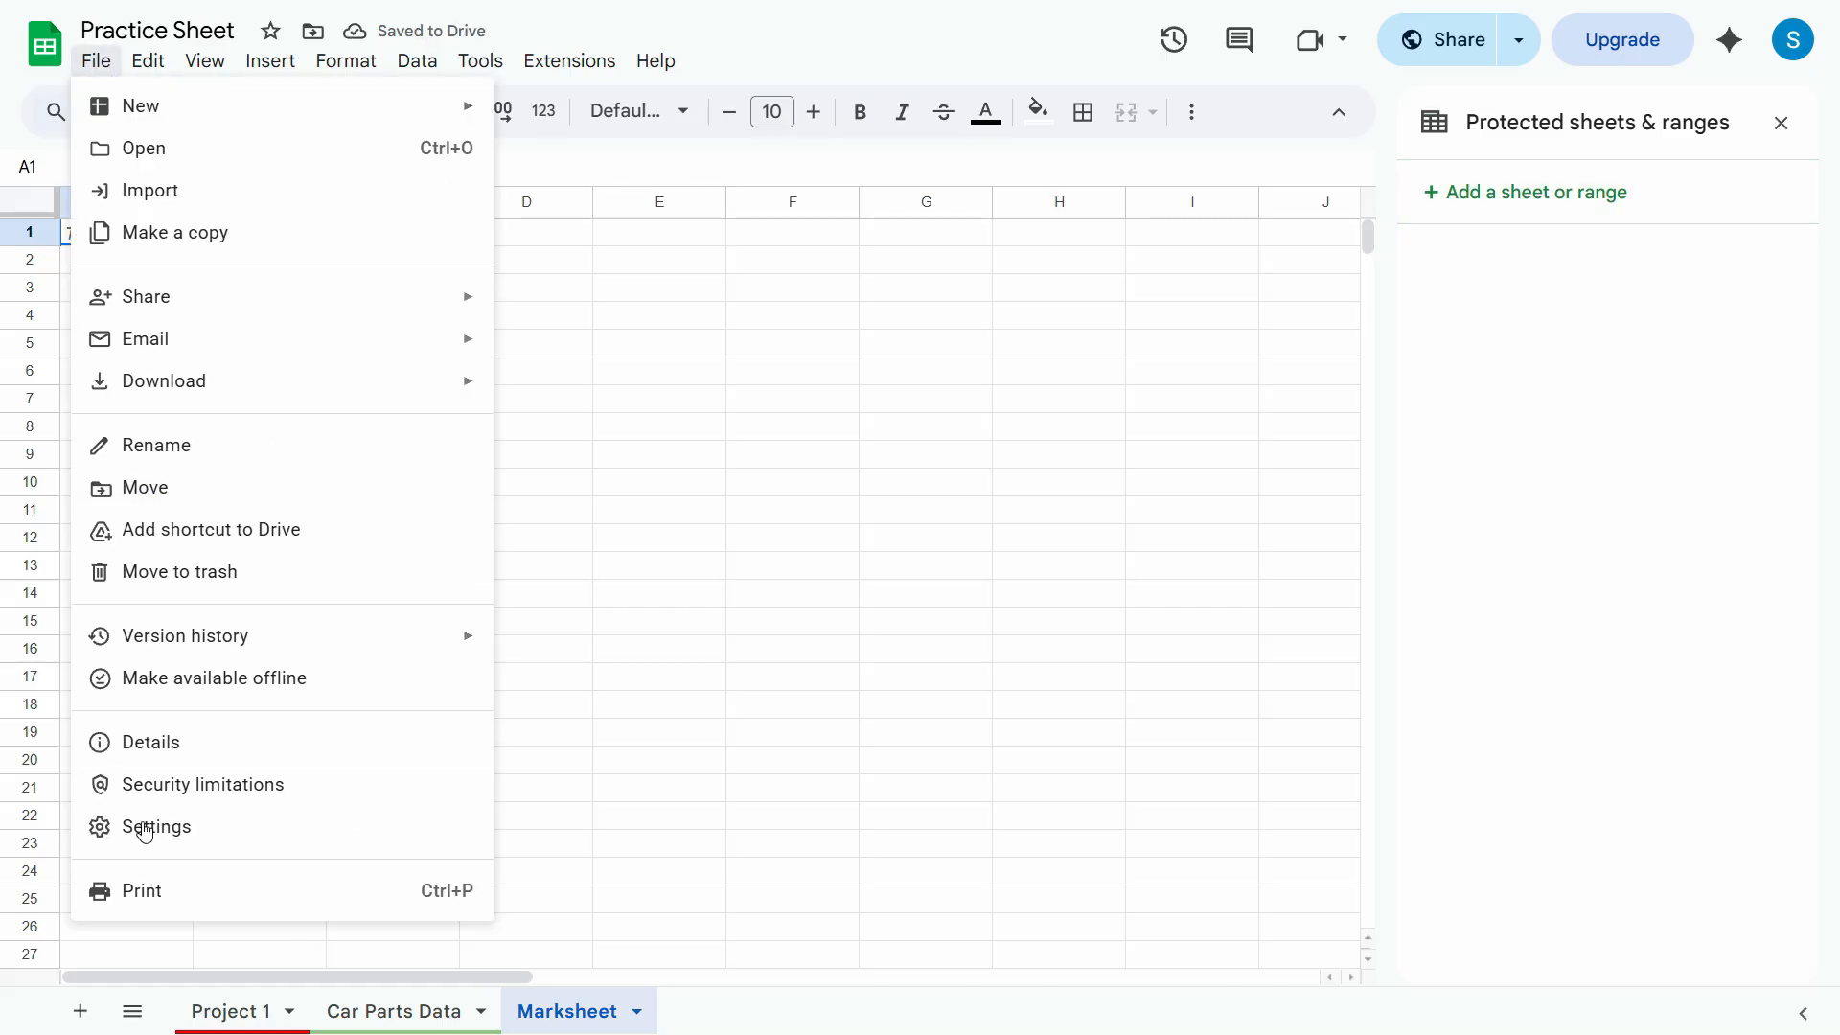
left_click(189, 846)
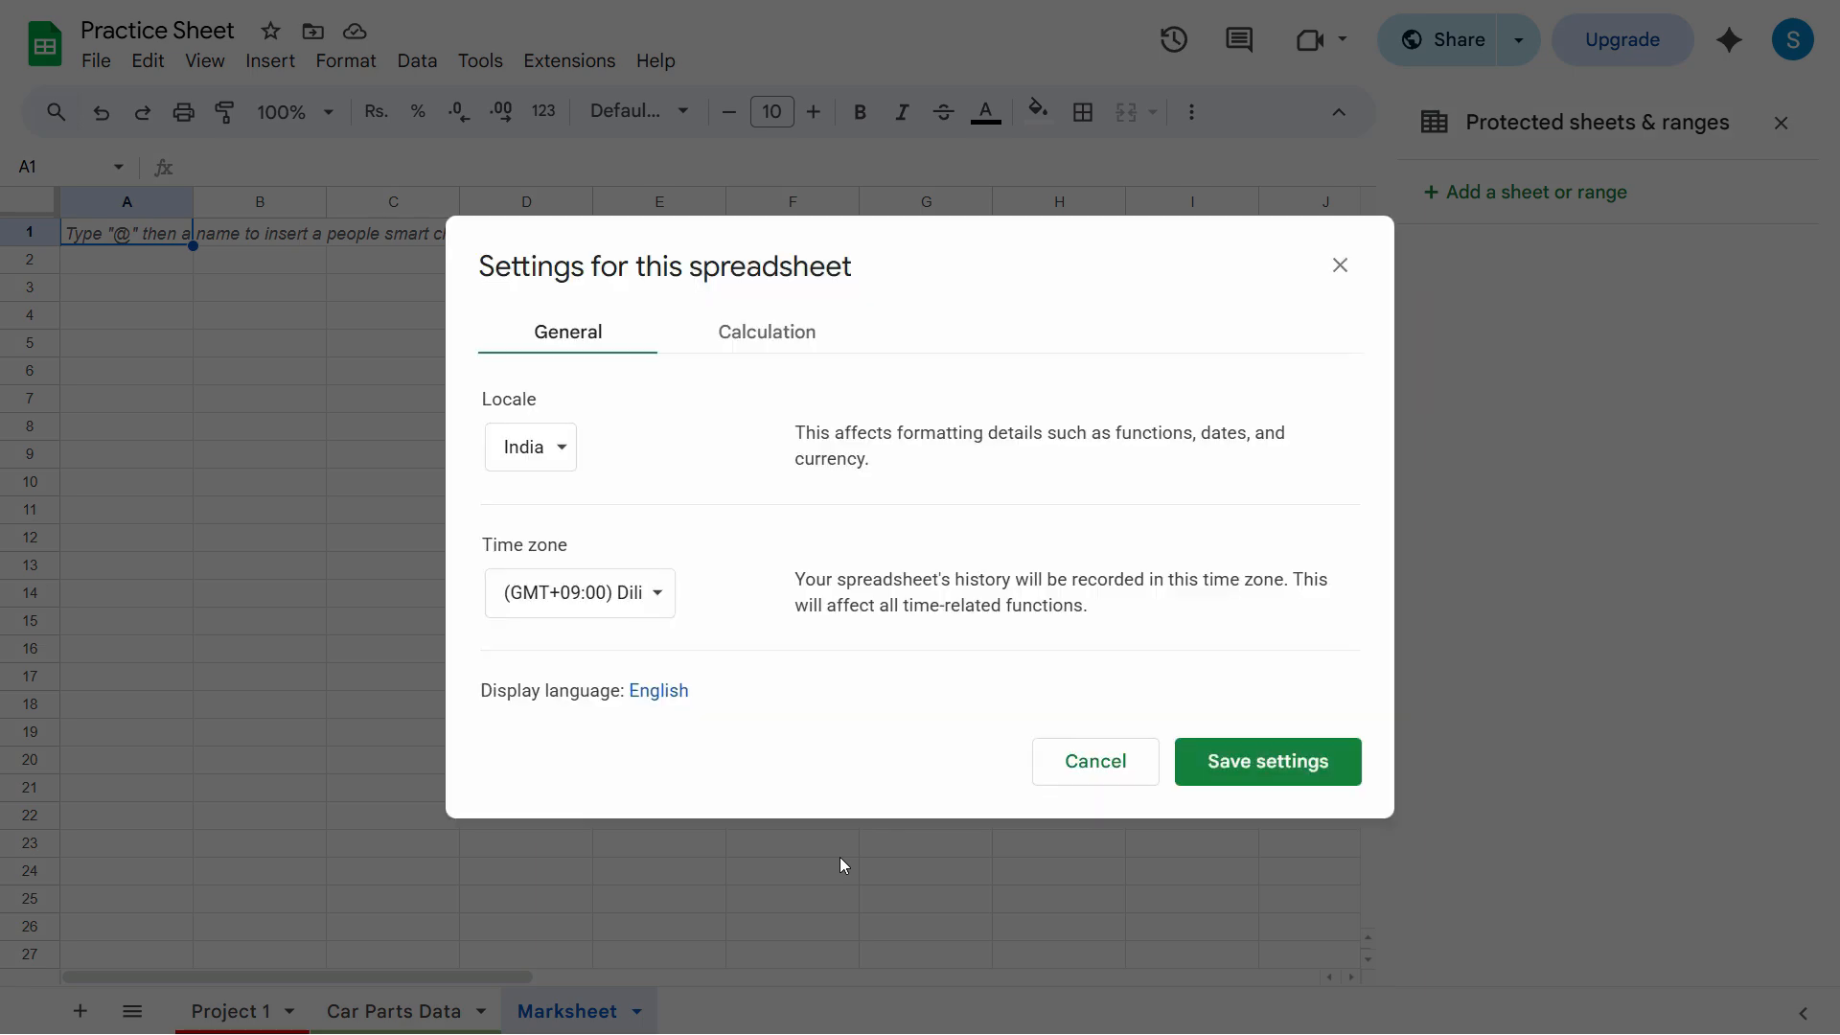
left_click(540, 449)
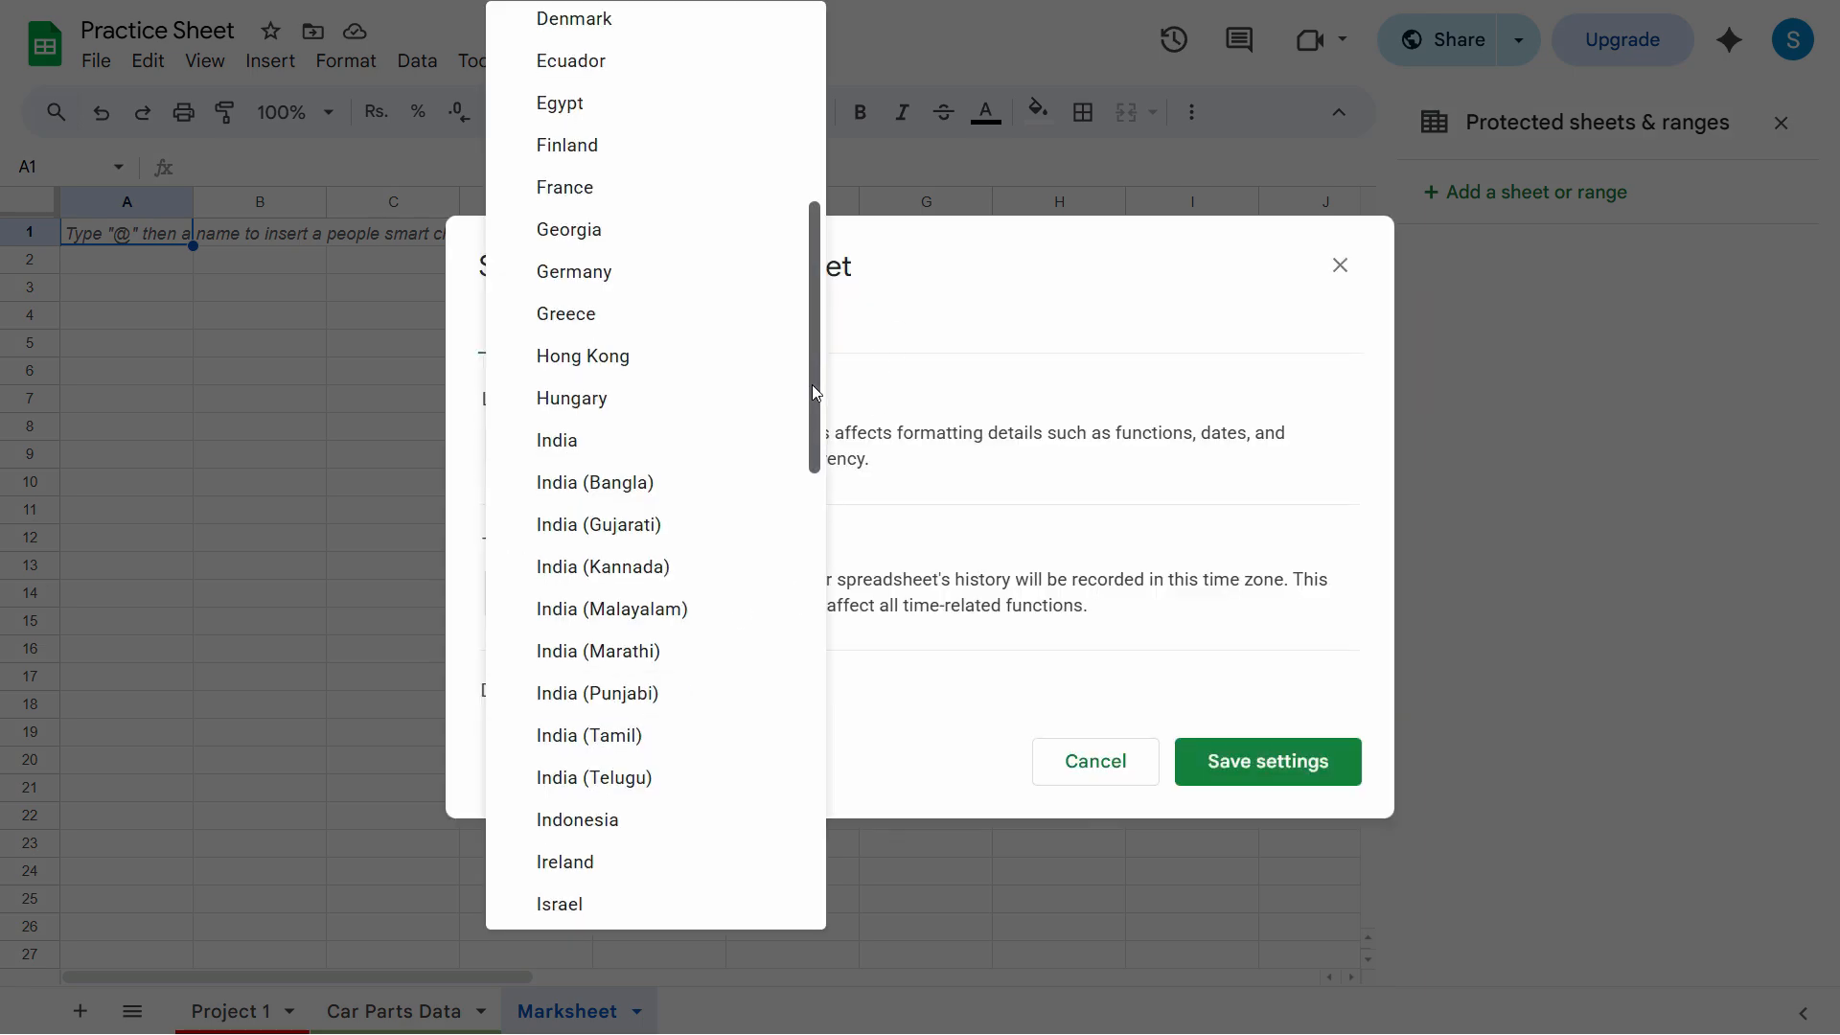
left_click_drag(812, 384, 798, 678)
key("Escape")
left_click(623, 603)
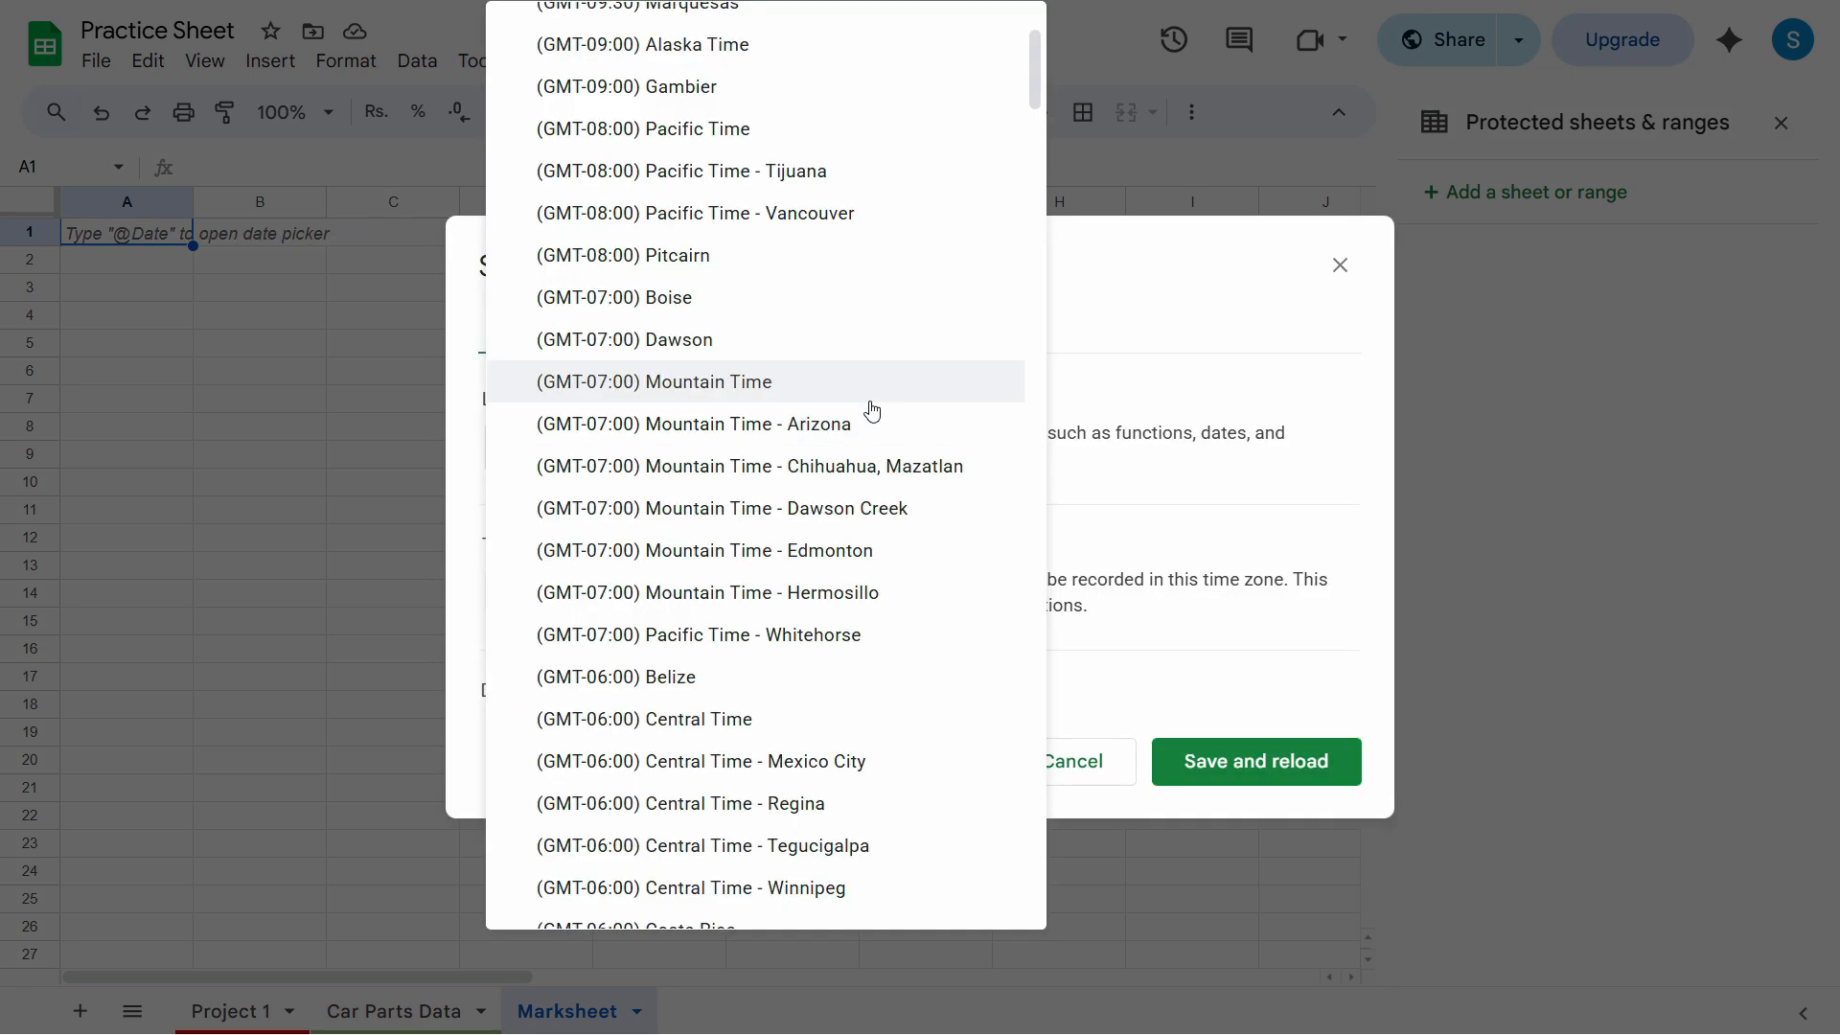
left_click(874, 401)
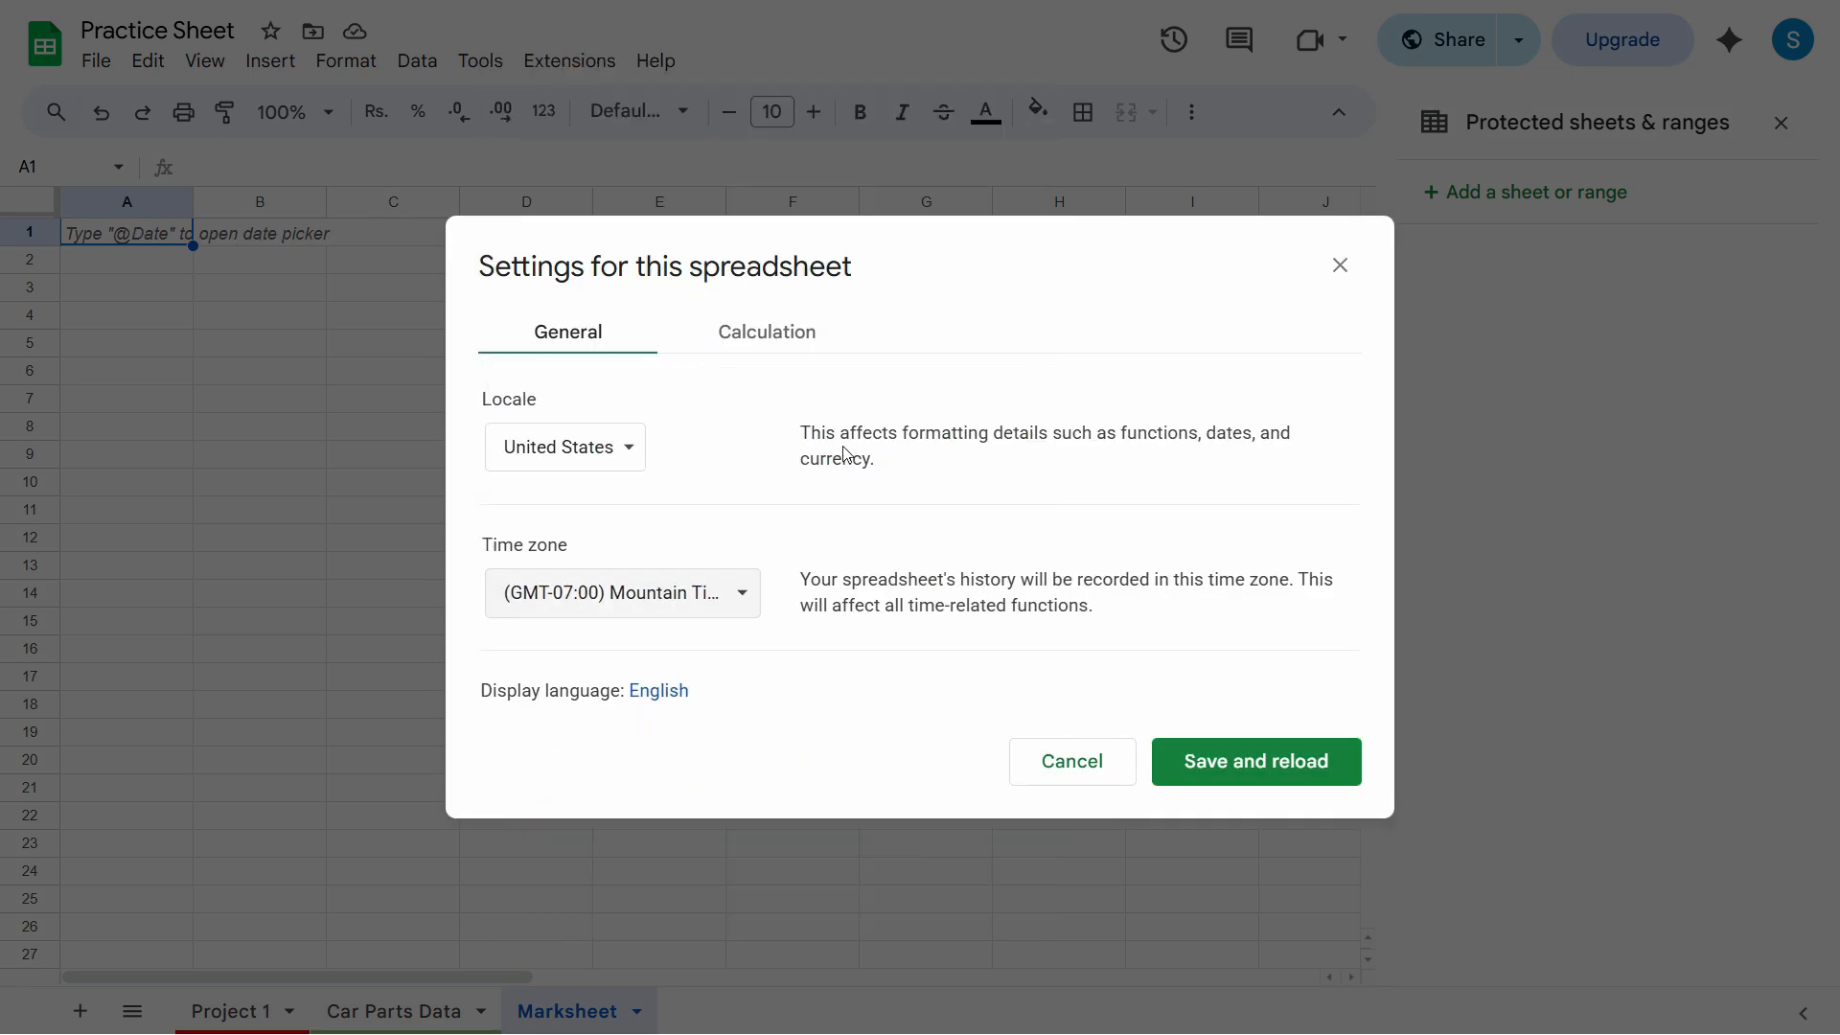
left_click(1260, 774)
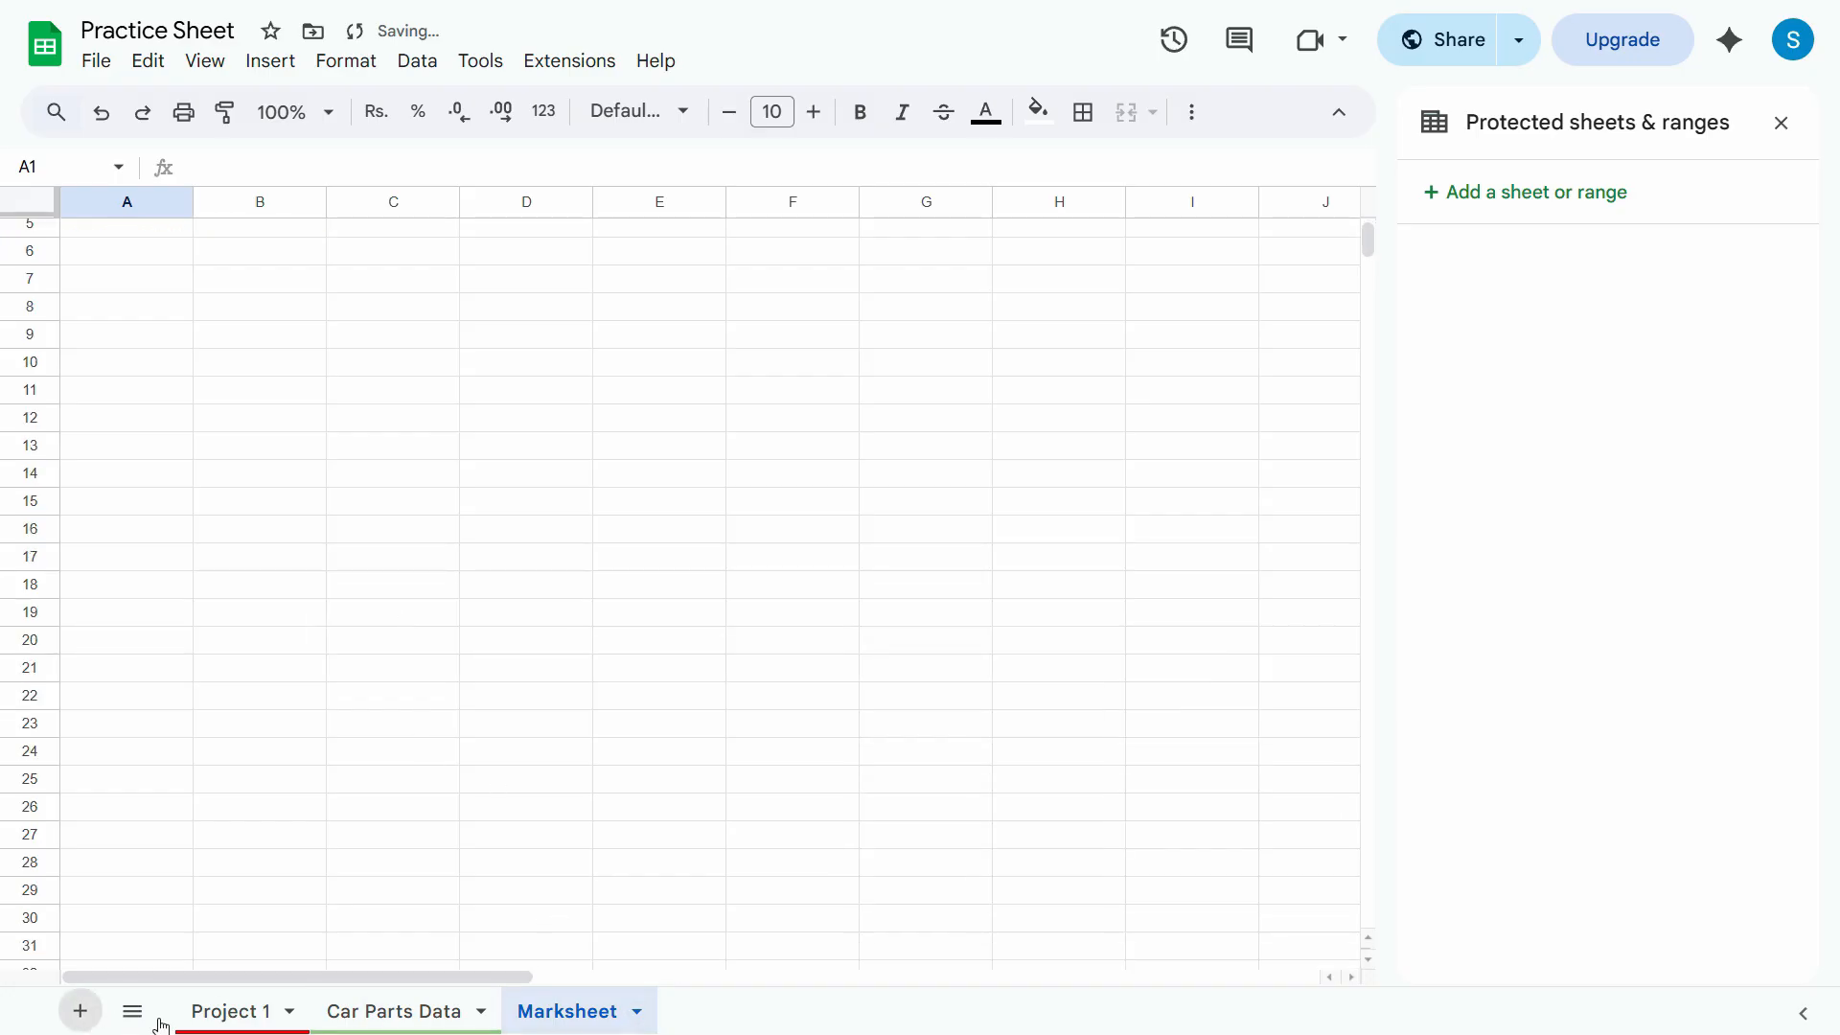
- Add a blank sheet after Marksheet and return to the Marksheet sheet, closing the pre-built tables suggestions
left_click(79, 1011)
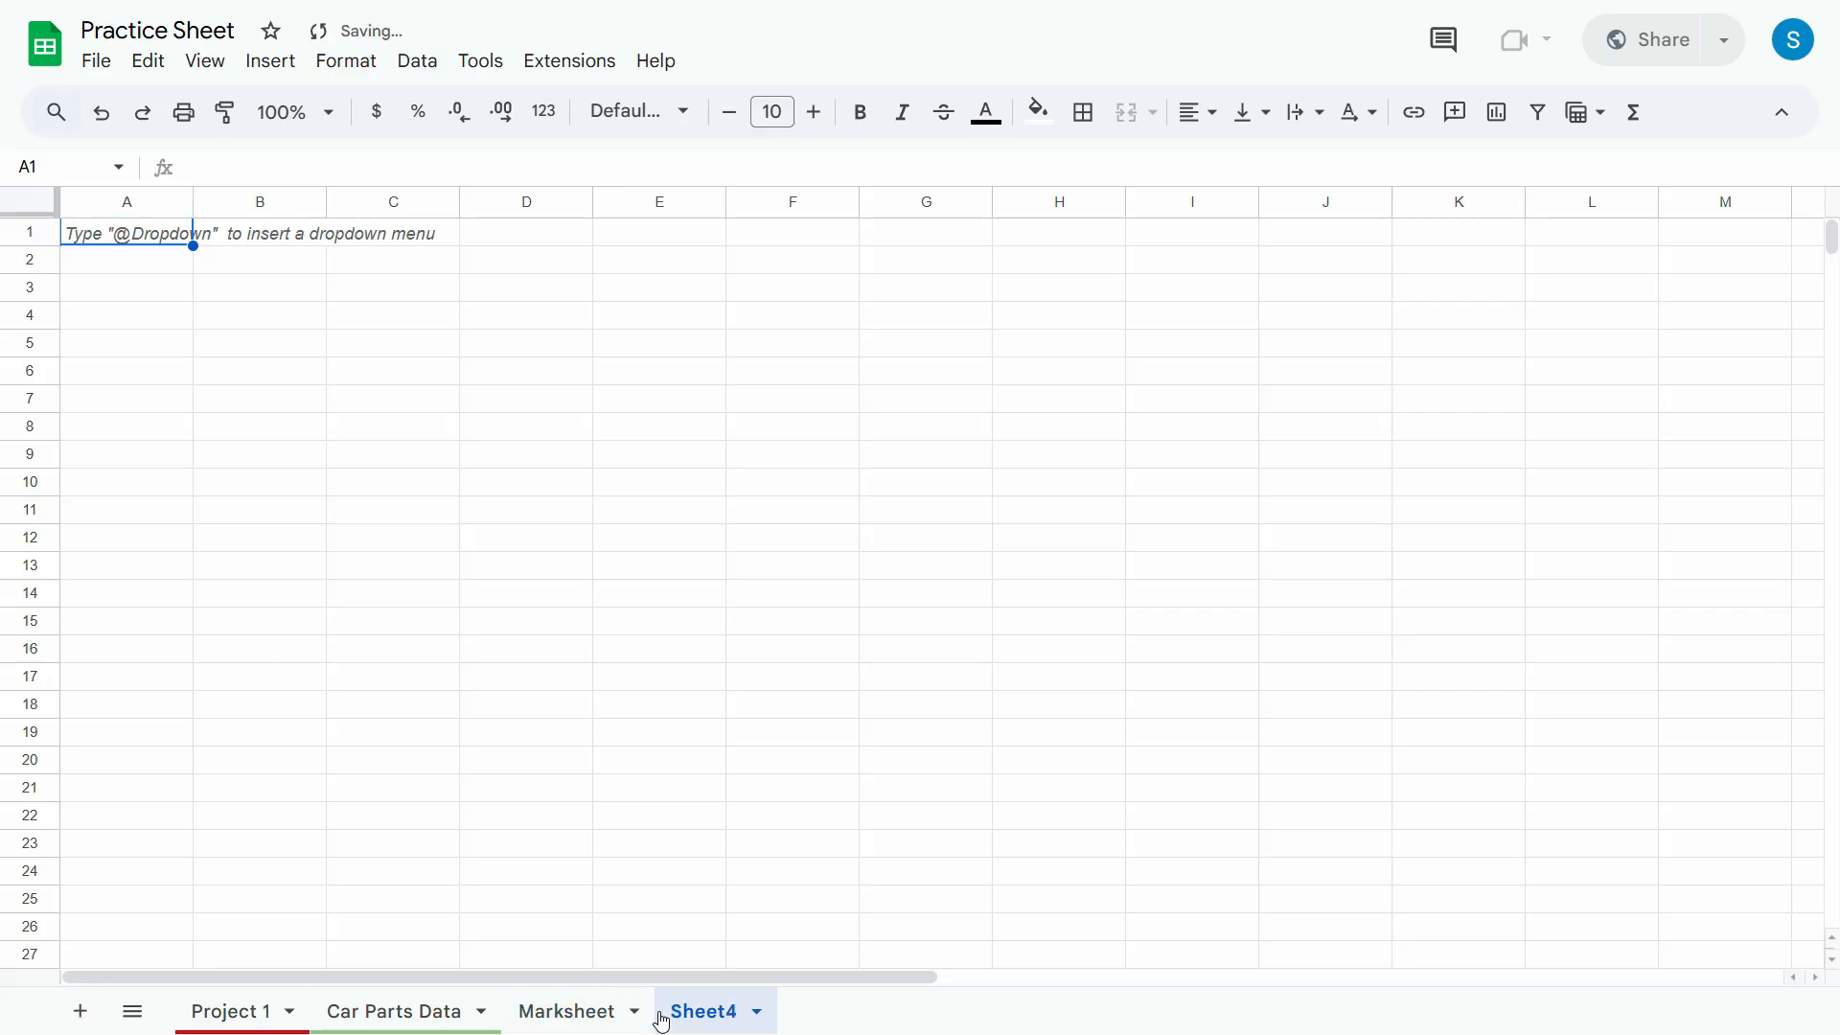
right_click(730, 1019)
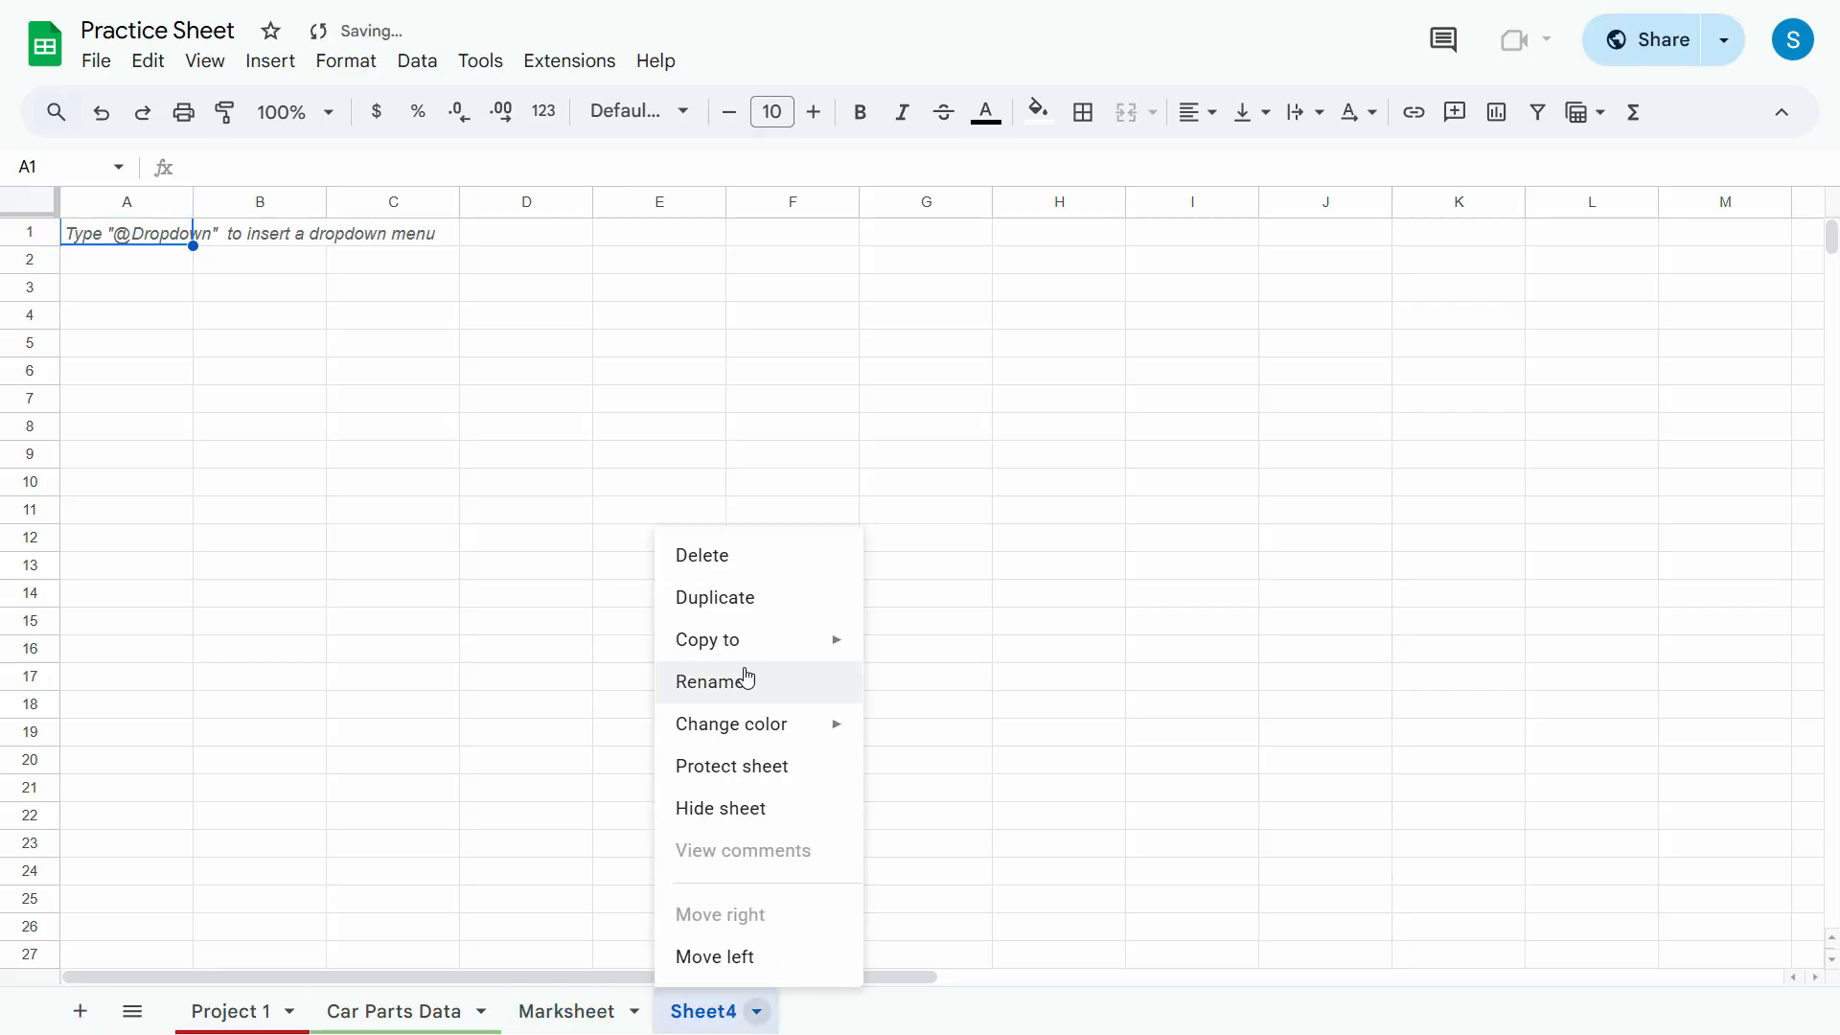
left_click(559, 1013)
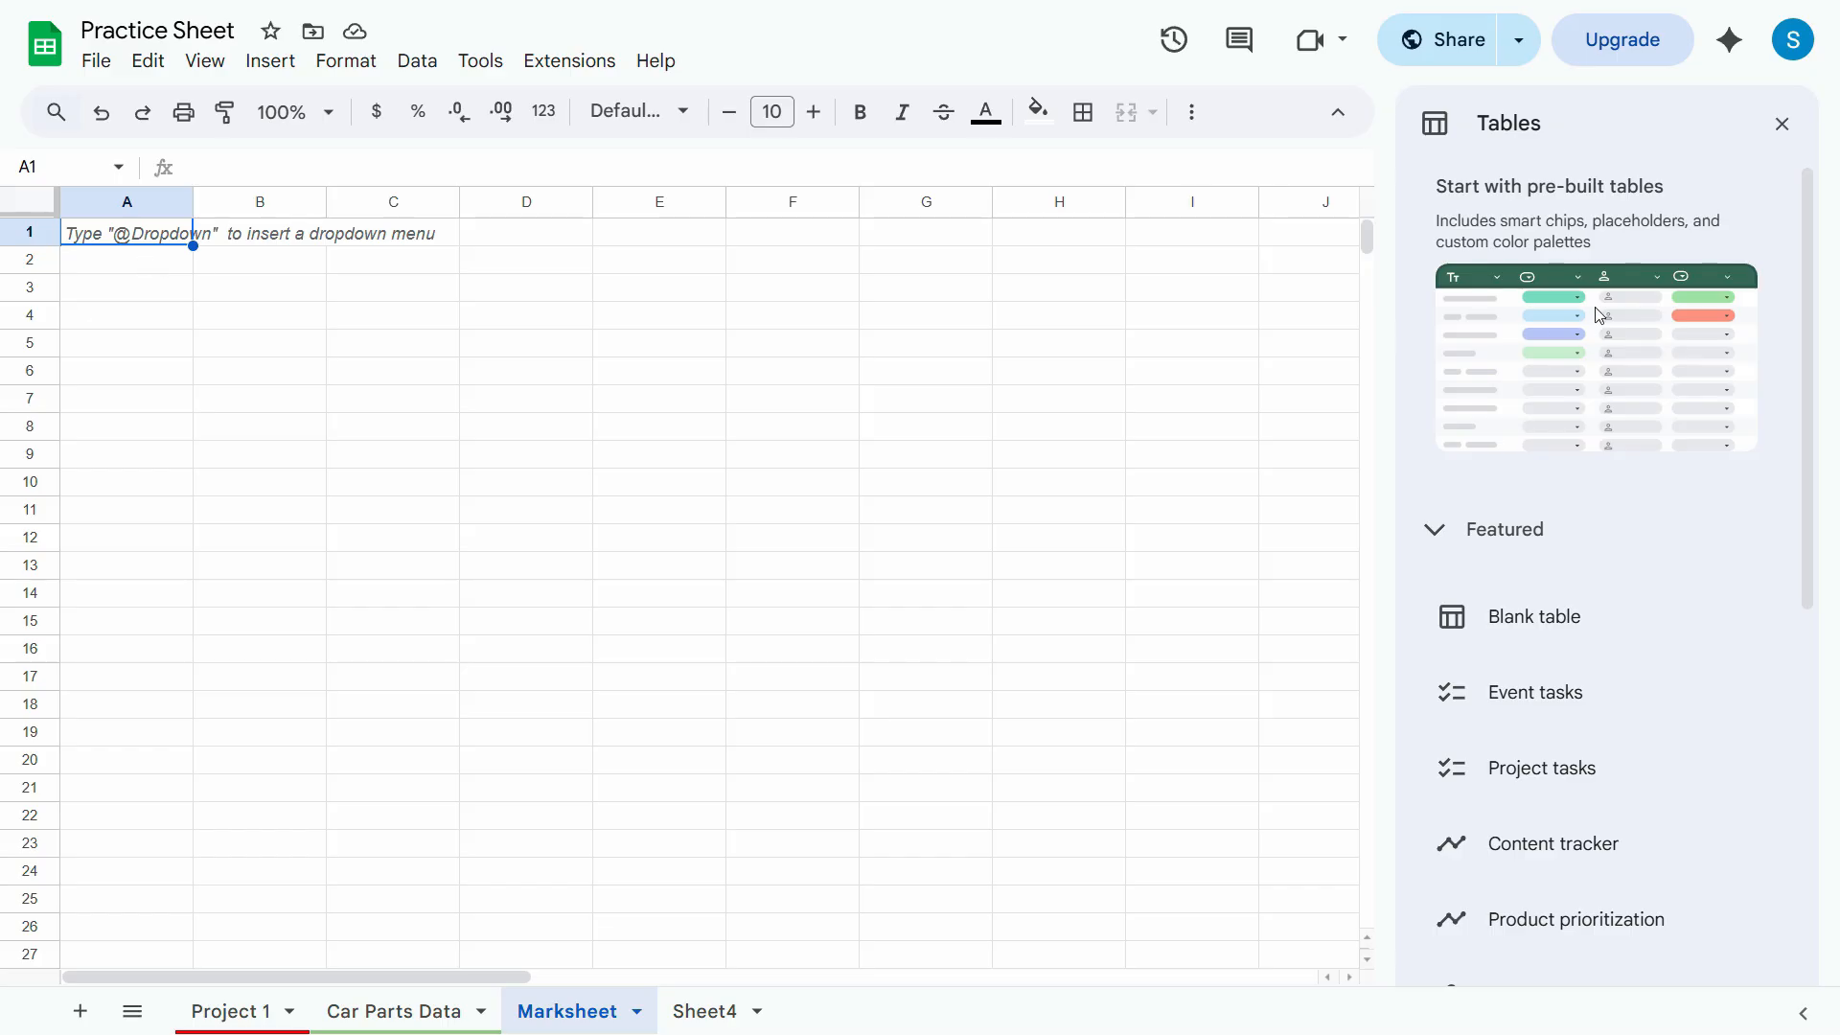
left_click(1766, 133)
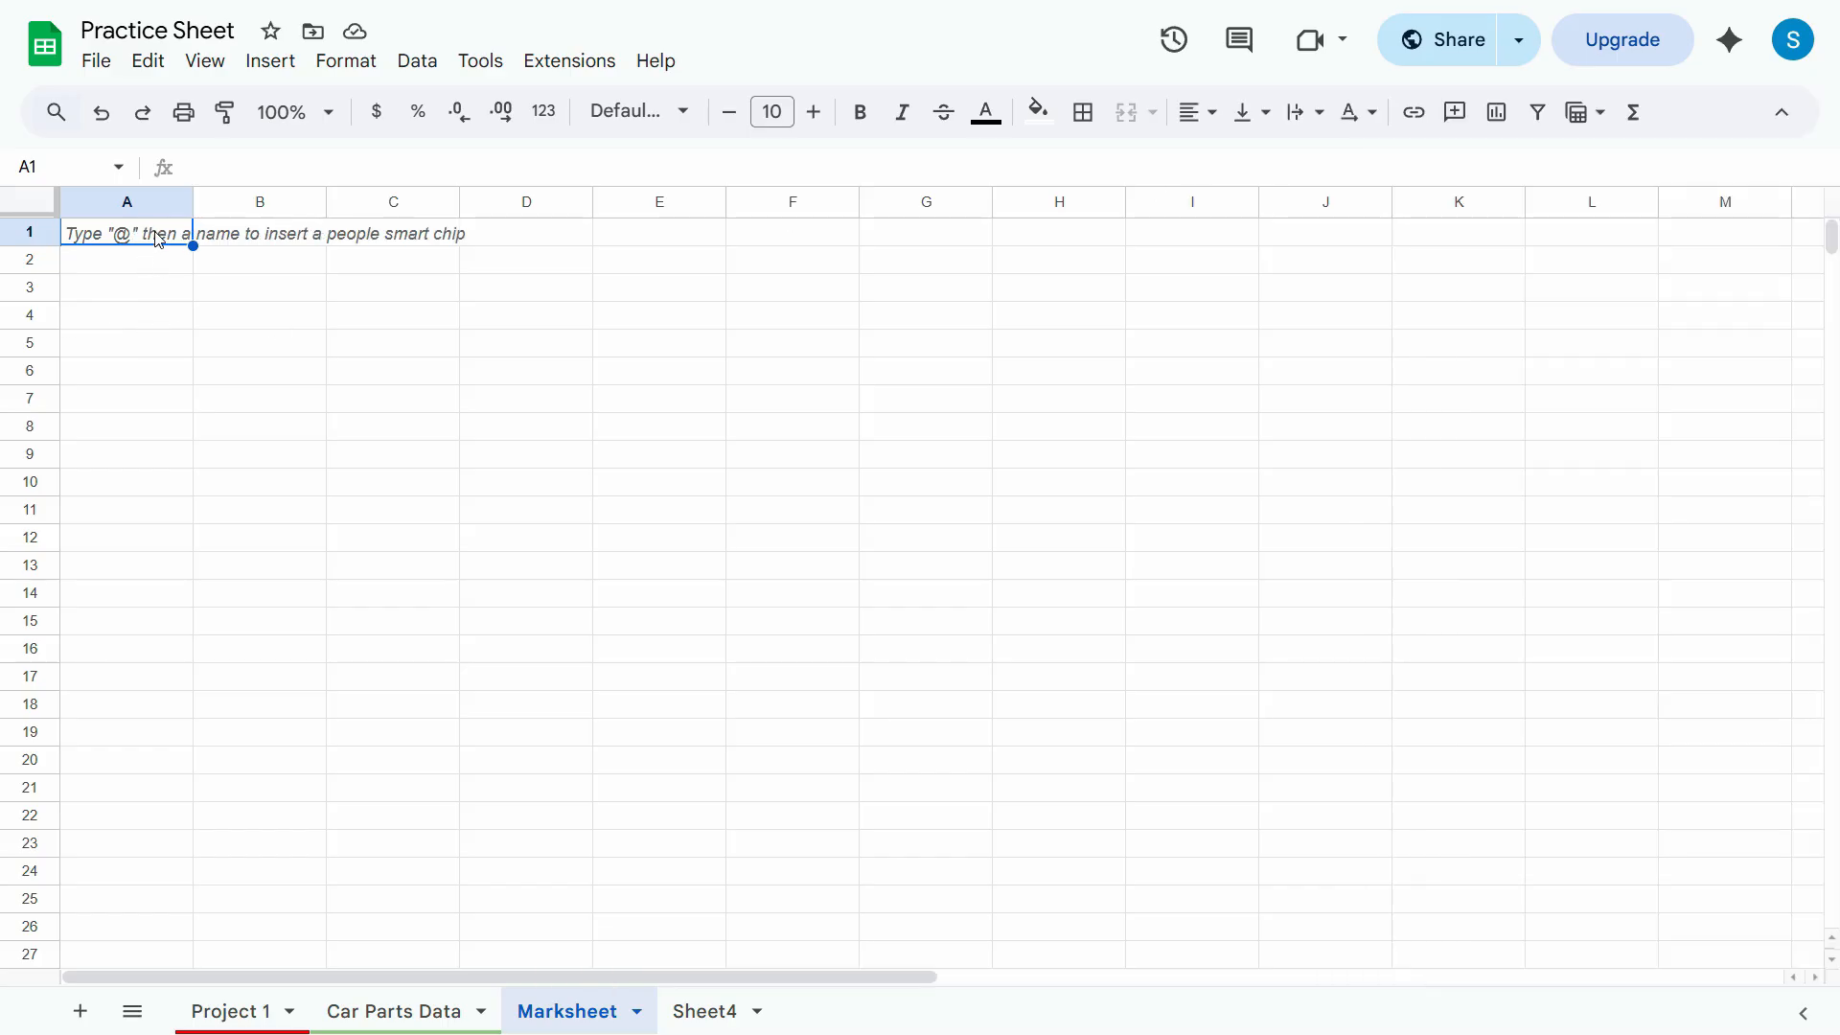
- Enter the headers Students Name in A1 and English in B1 of the Marksheet sheet
left_click(215, 296)
left_click(139, 239)
type("Styu")
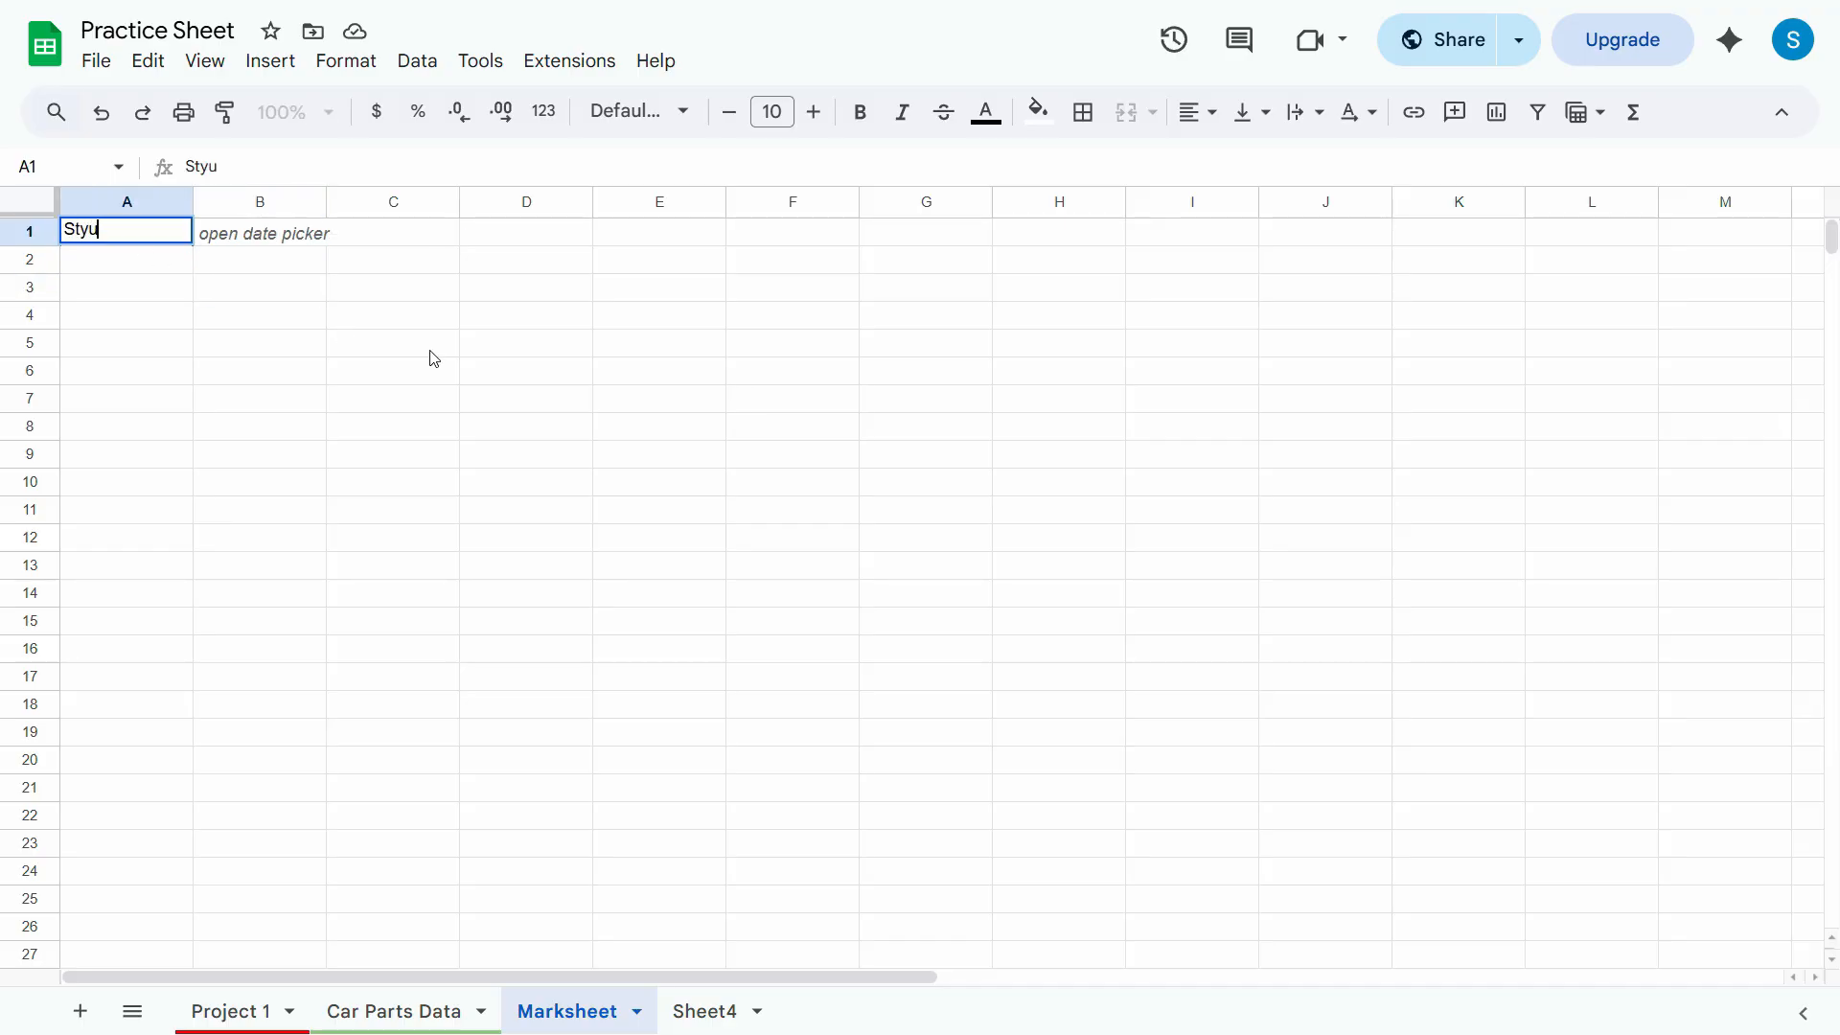
key("BackSpace")
key("BackSpace")
type("udent")
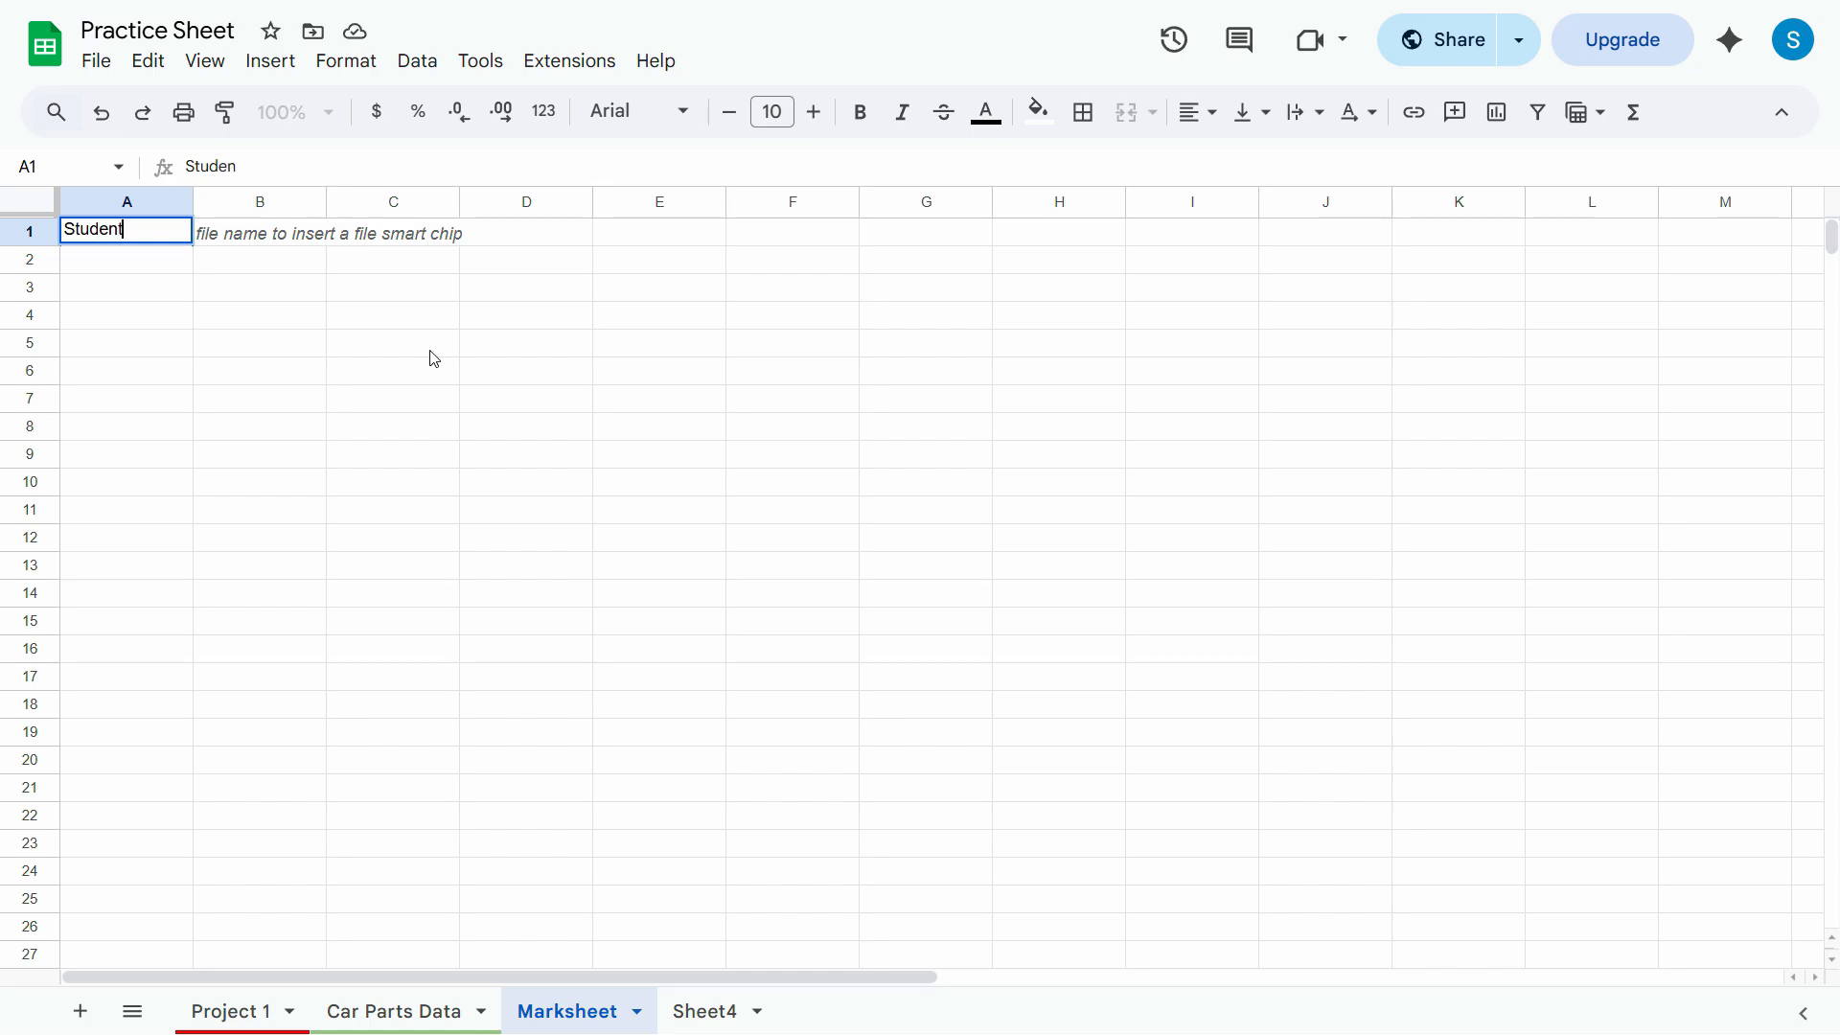
type("s Name")
key("Tab")
type("E")
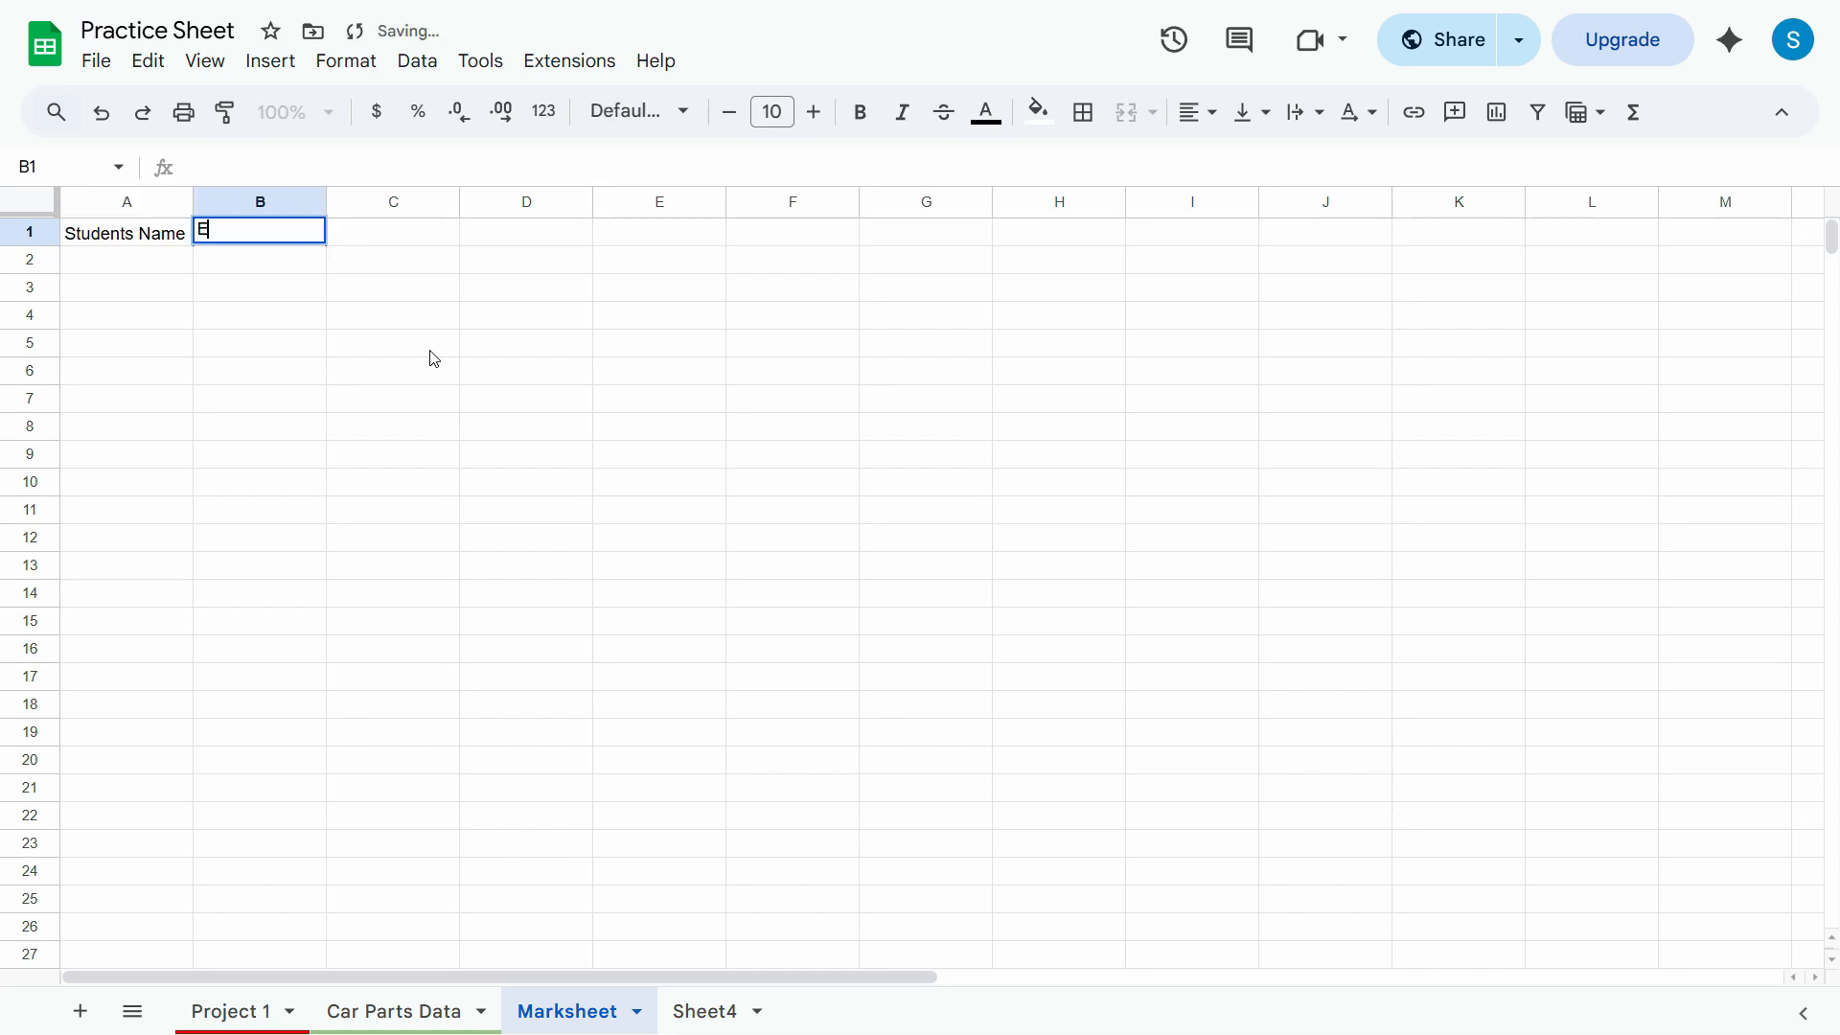
type("nglish")
key("Tab")
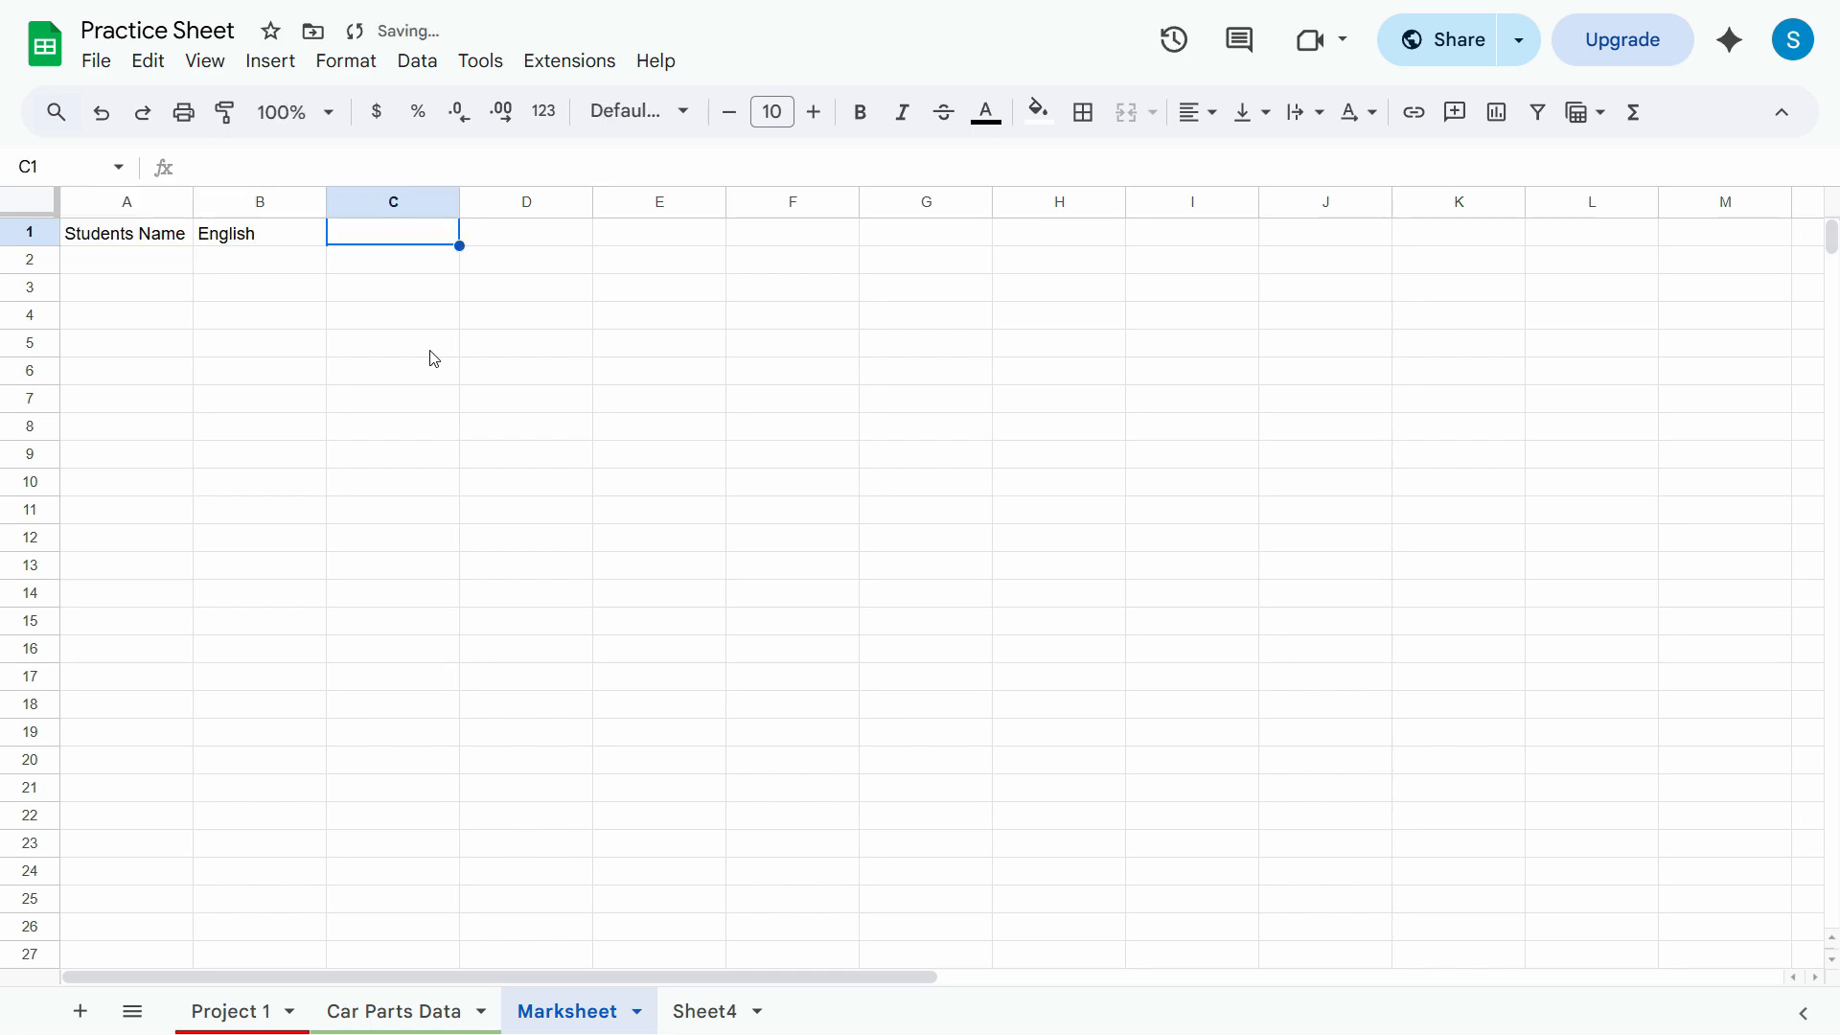
- Continue the header row with Economics, Accounting, History and Computer in C1 to F1
type("Ec")
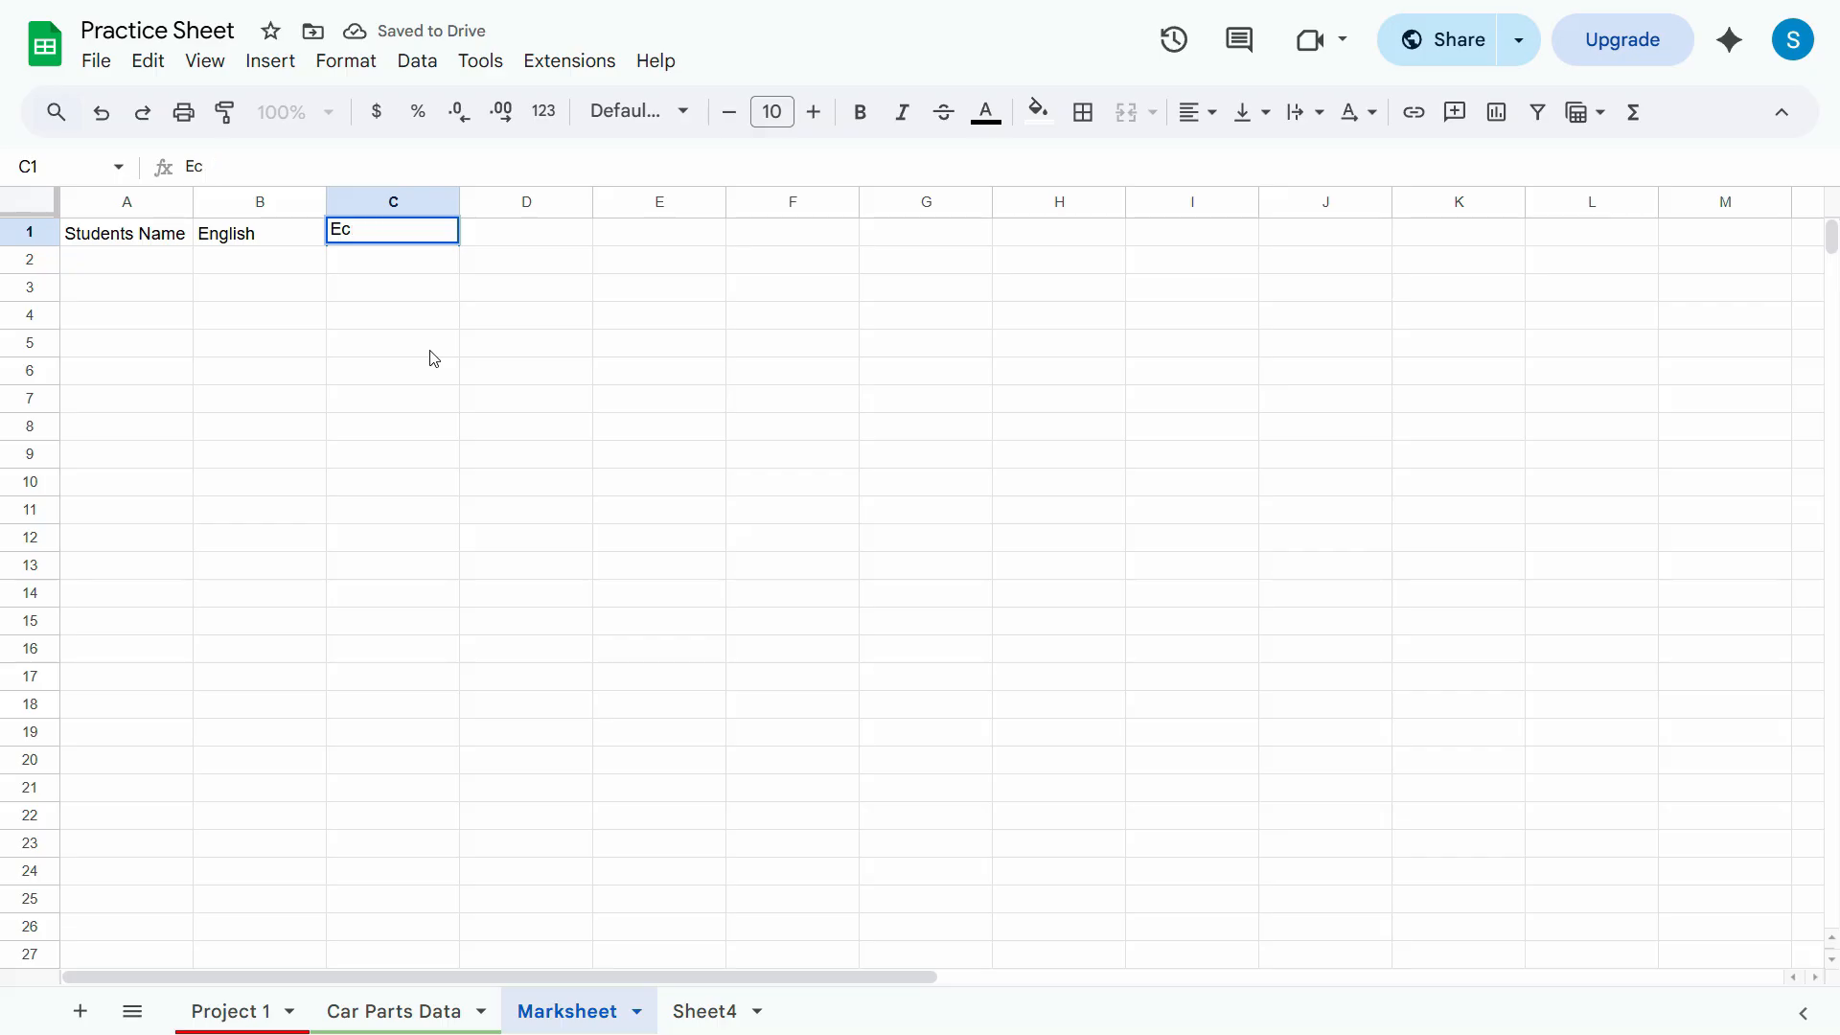
type("noonomics")
key("Tab")
type("Accounting")
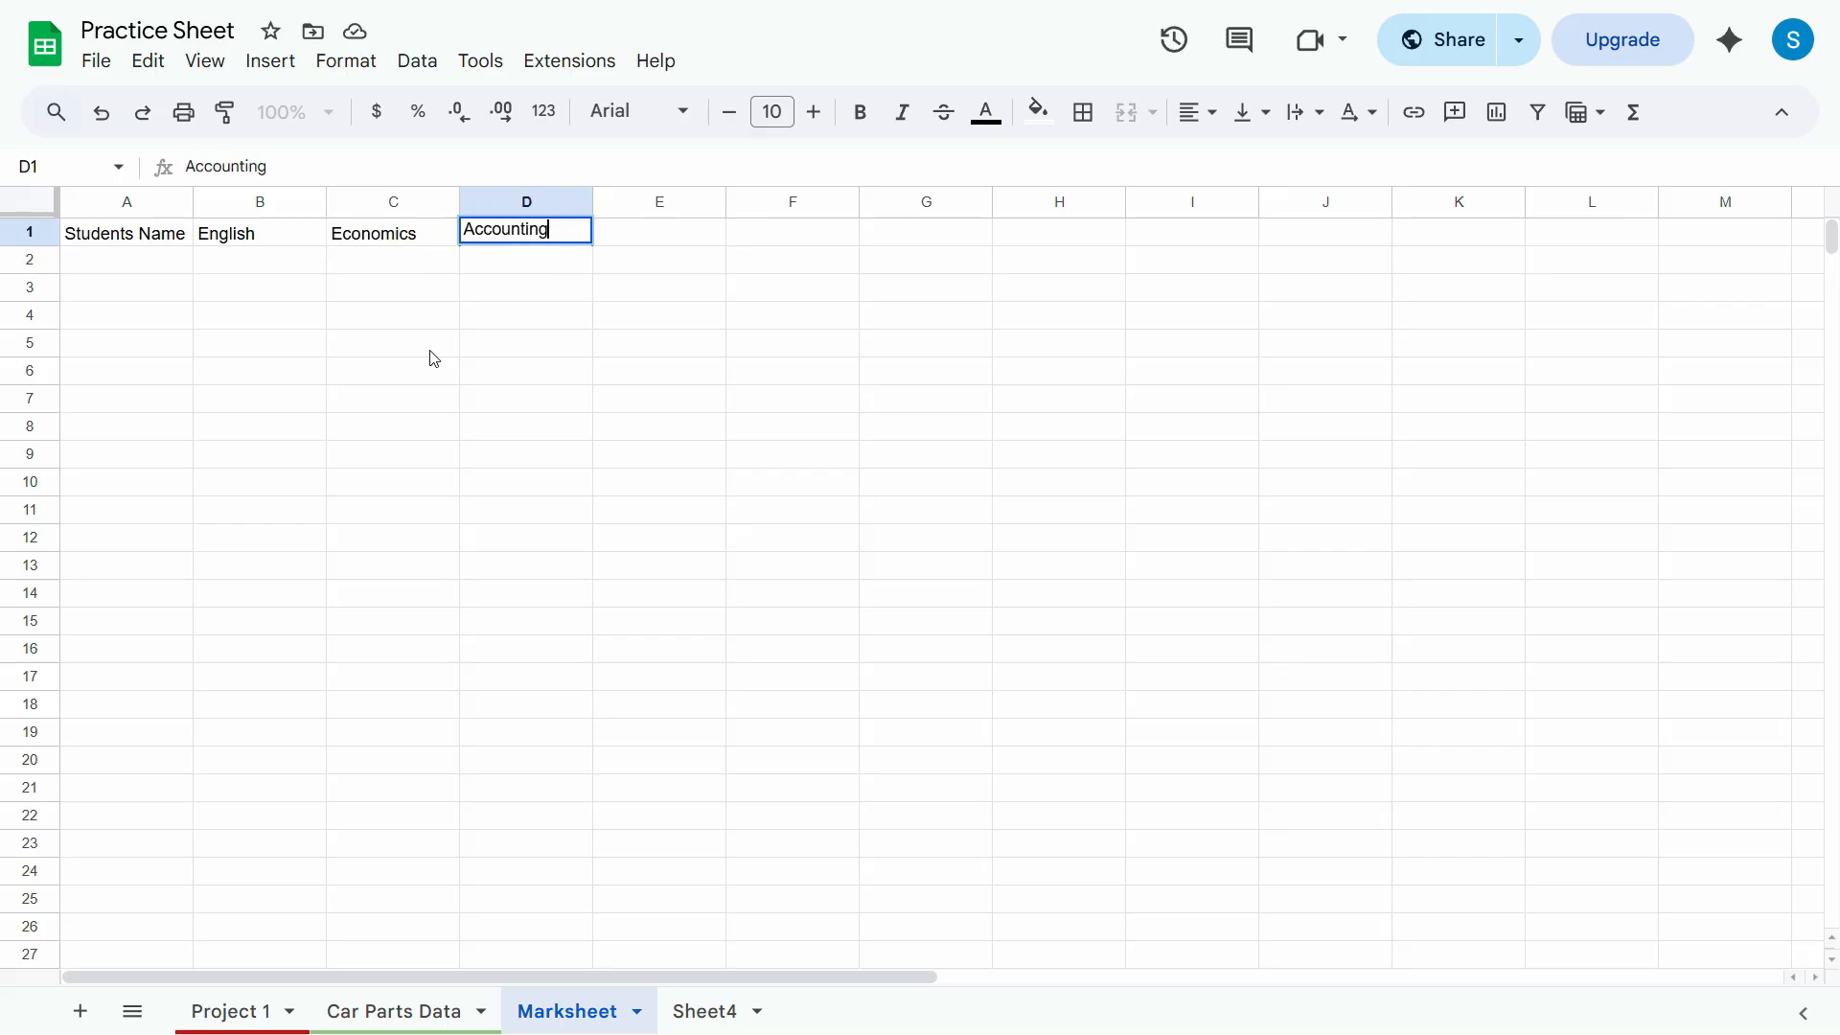
key("Tab")
type("History")
key("Tab")
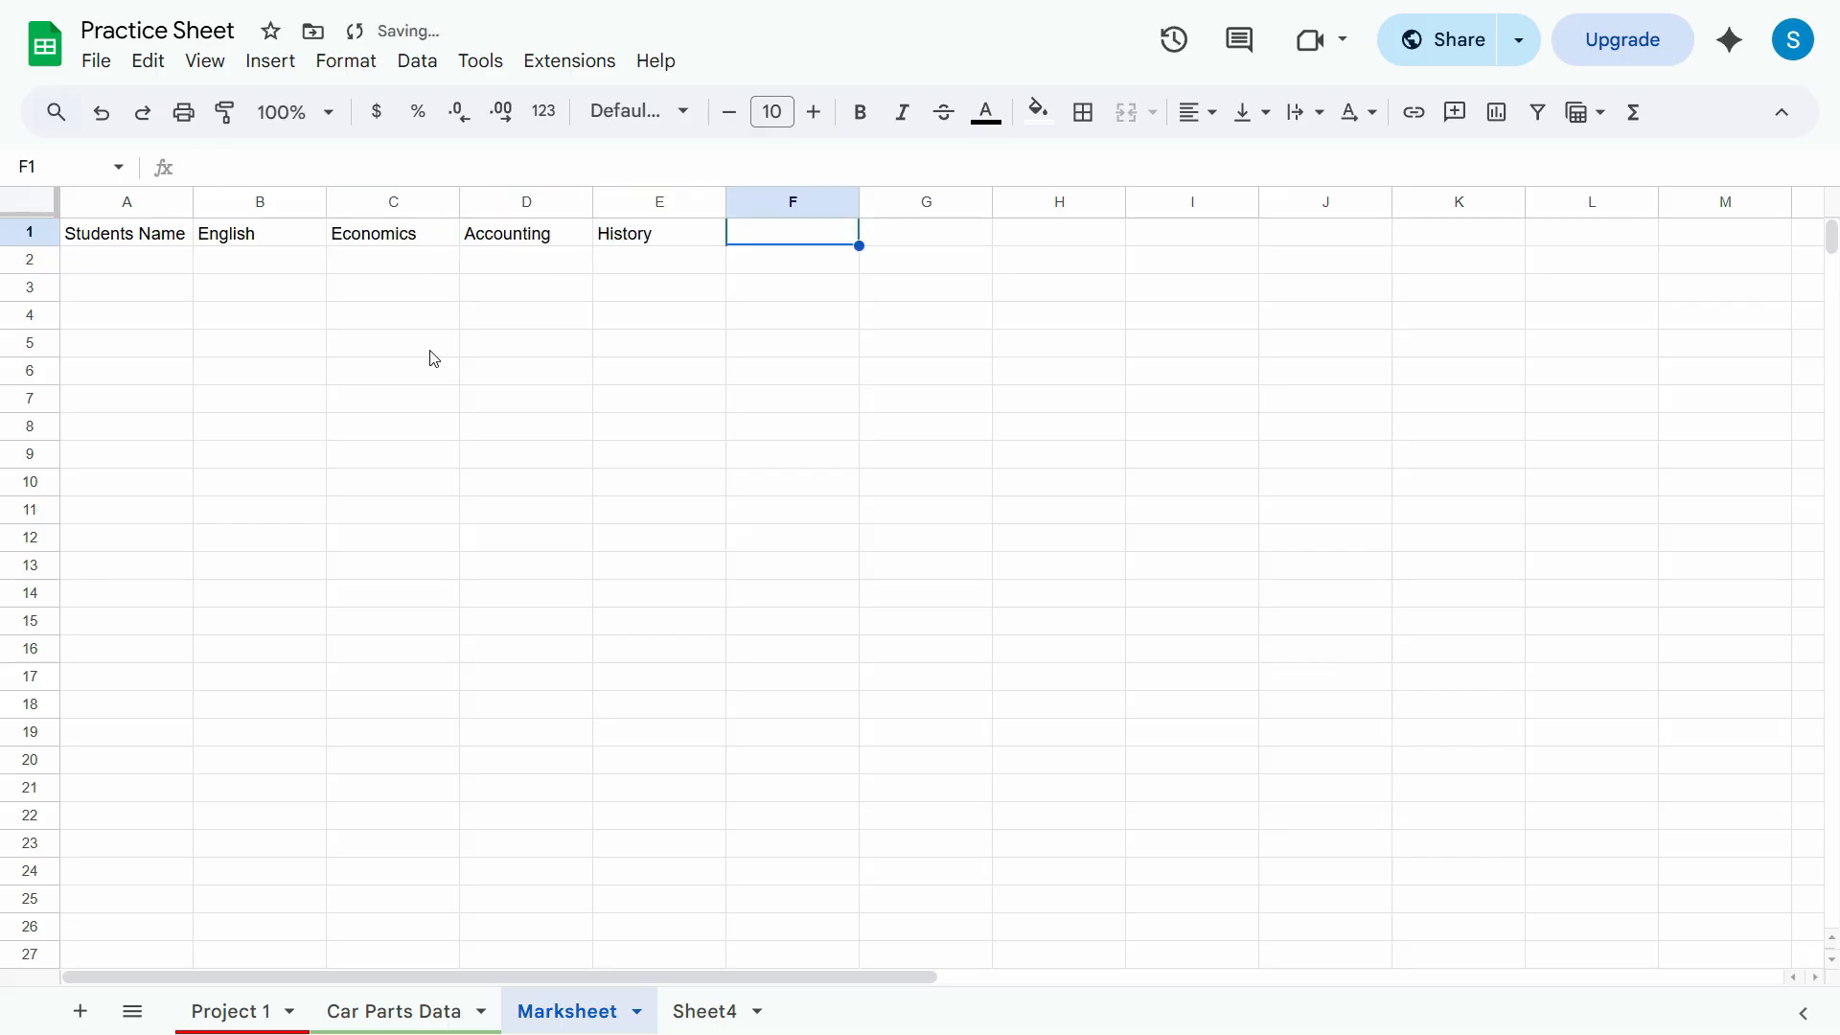
type("Compu")
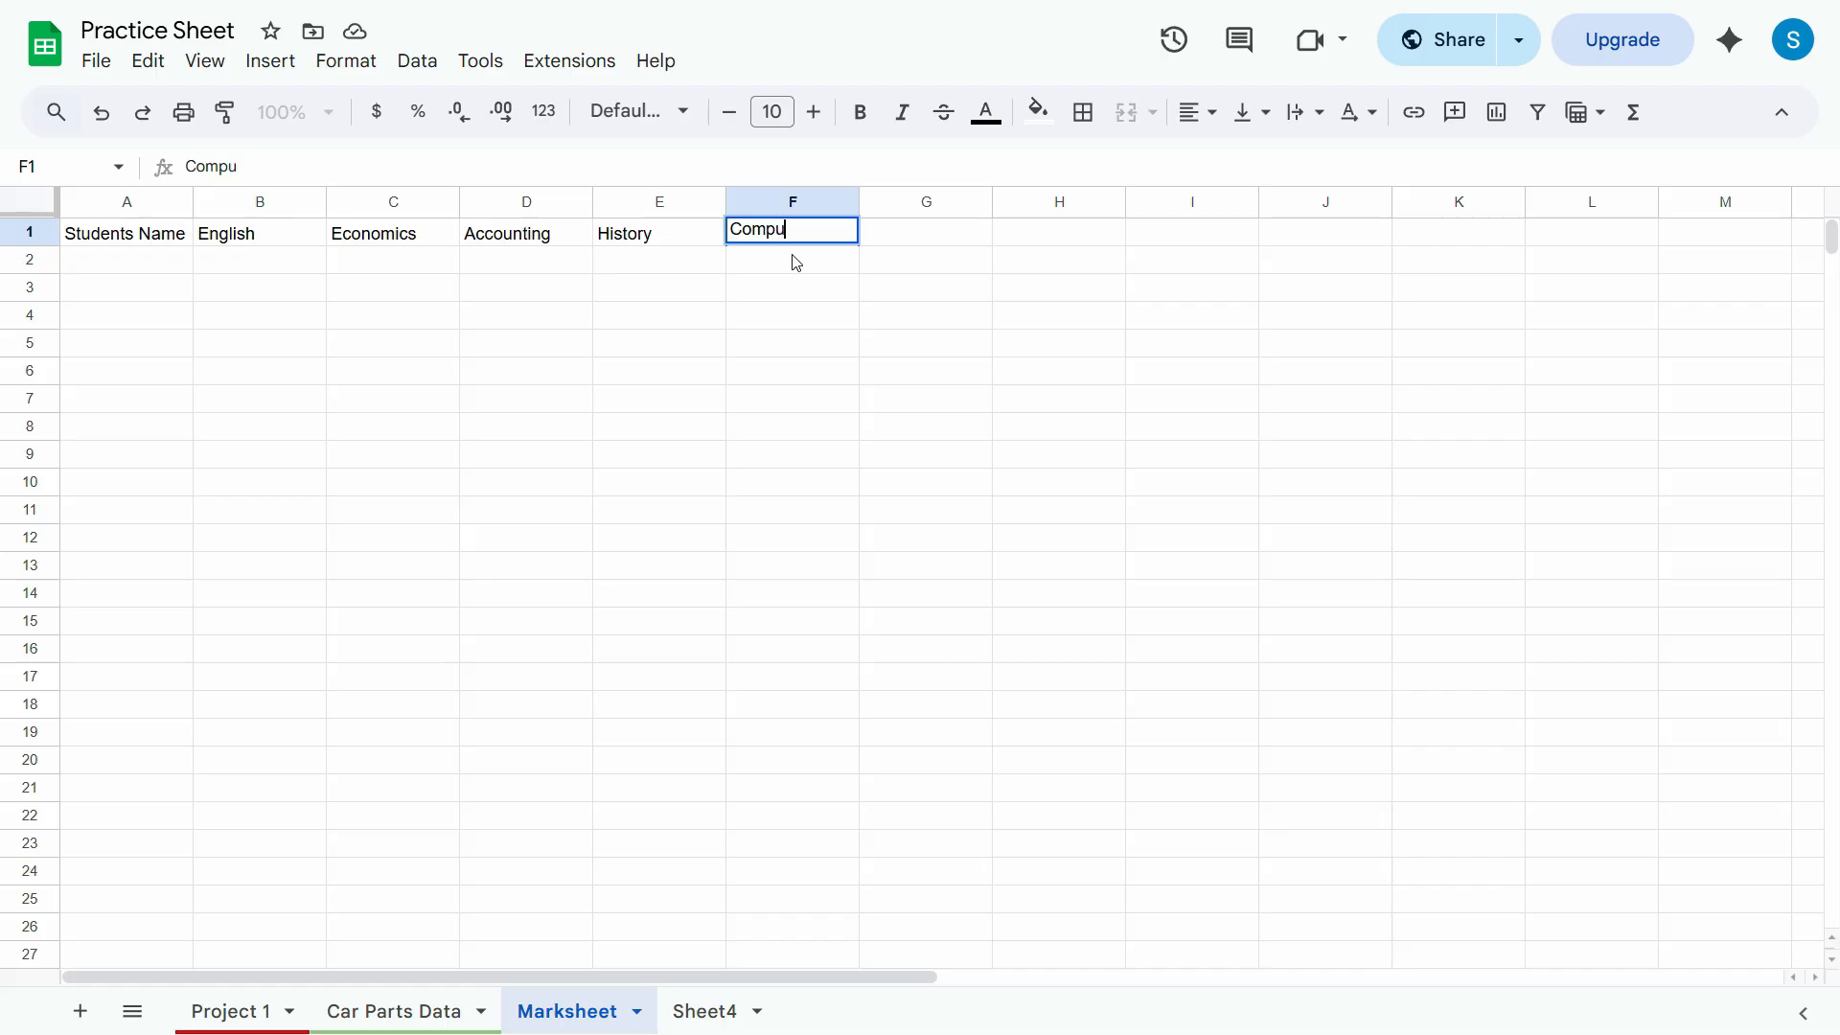
type("ter")
key("Return")
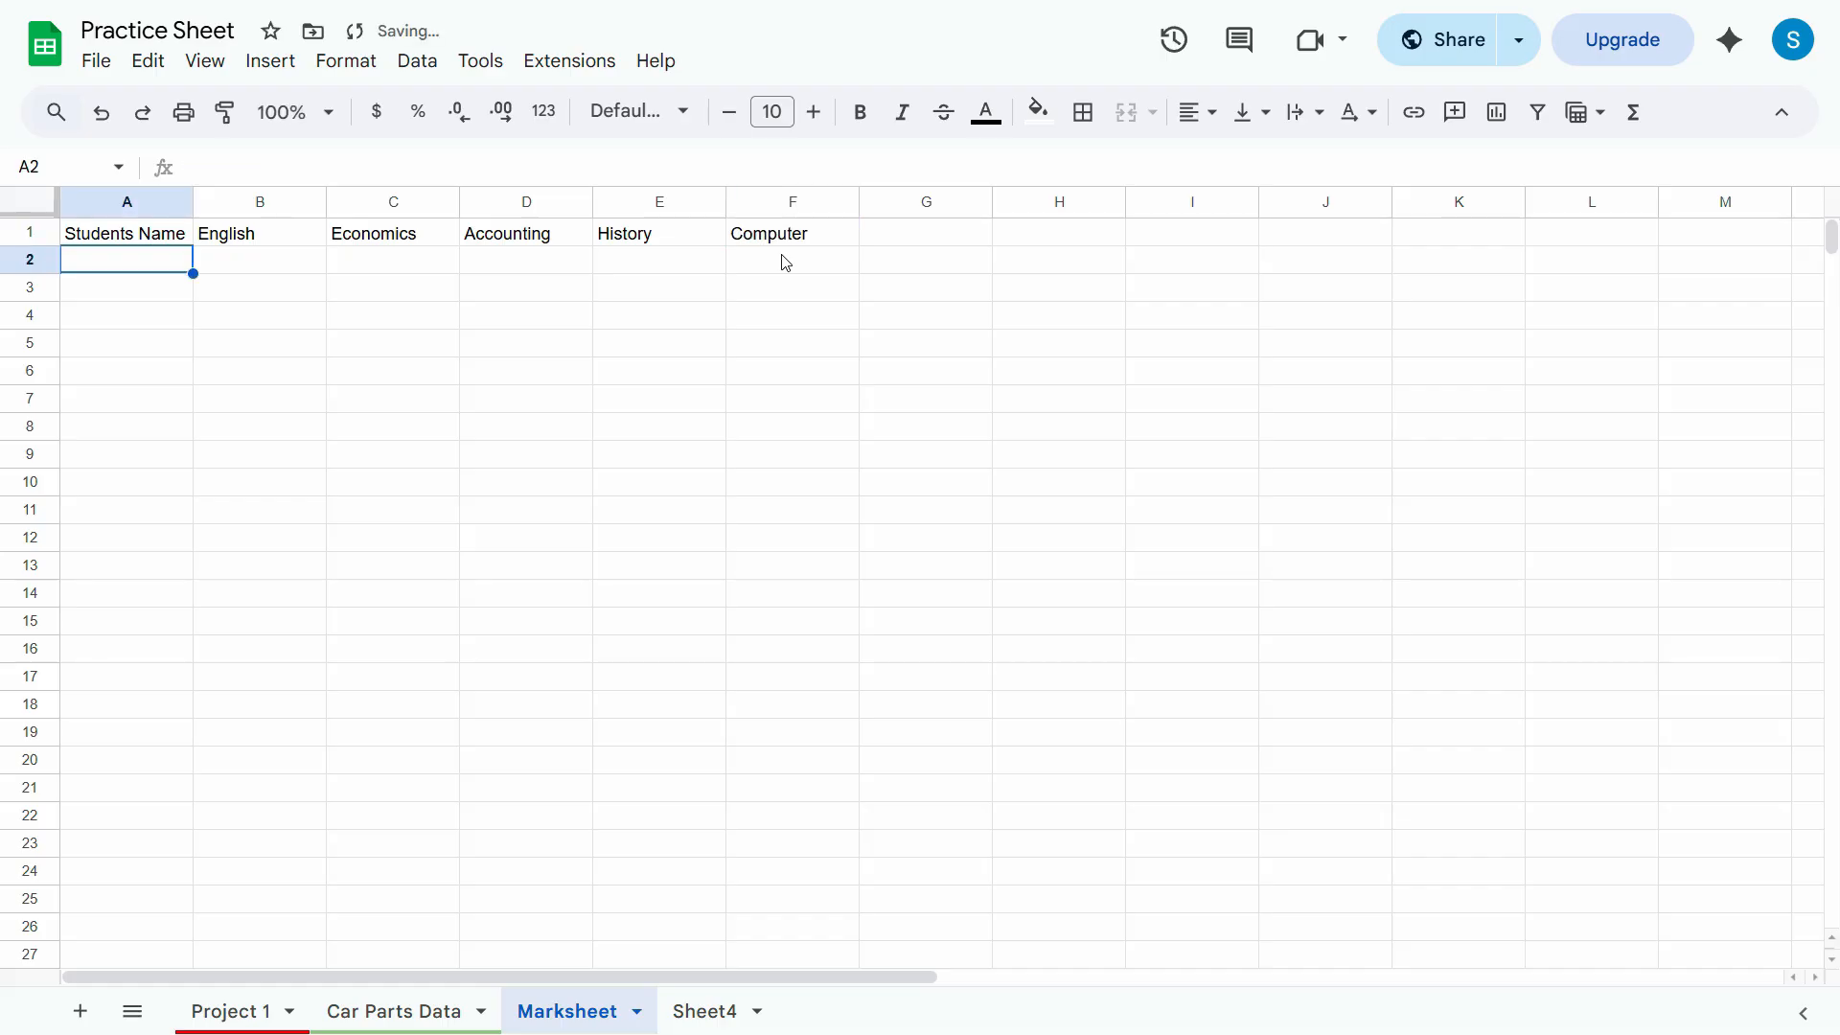
left_click(275, 276)
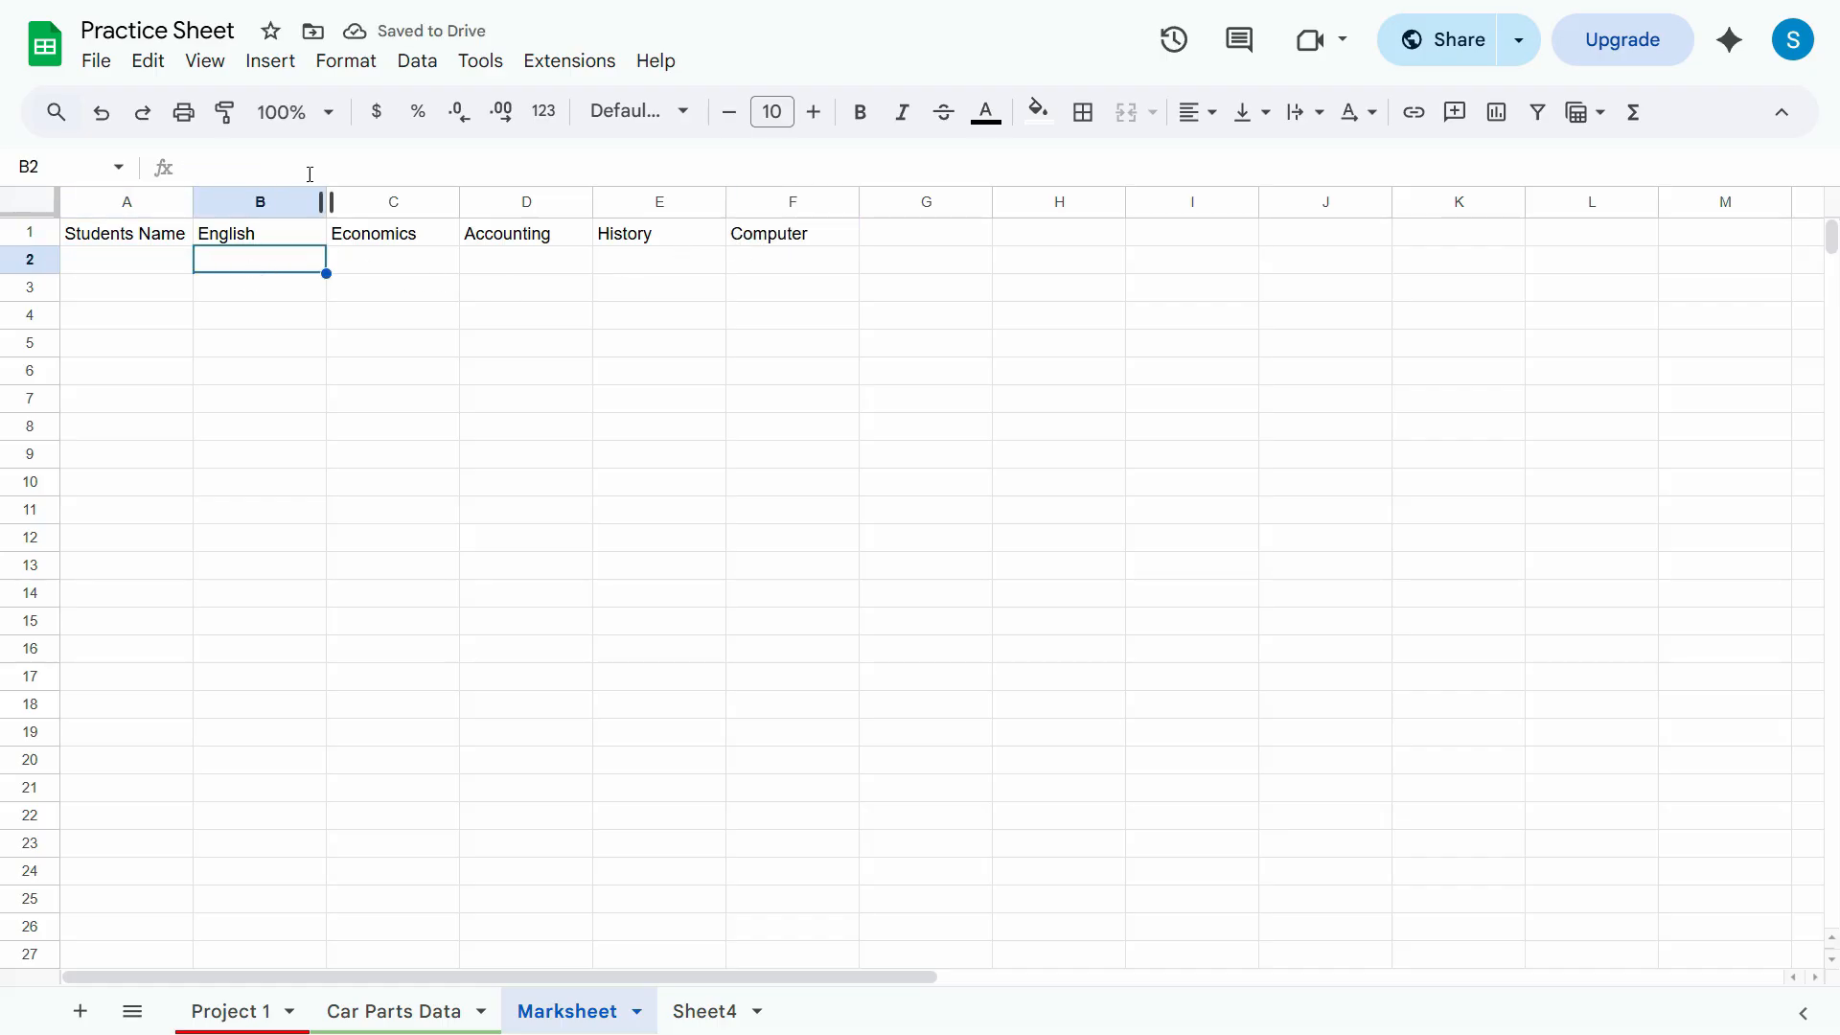
left_click(128, 271)
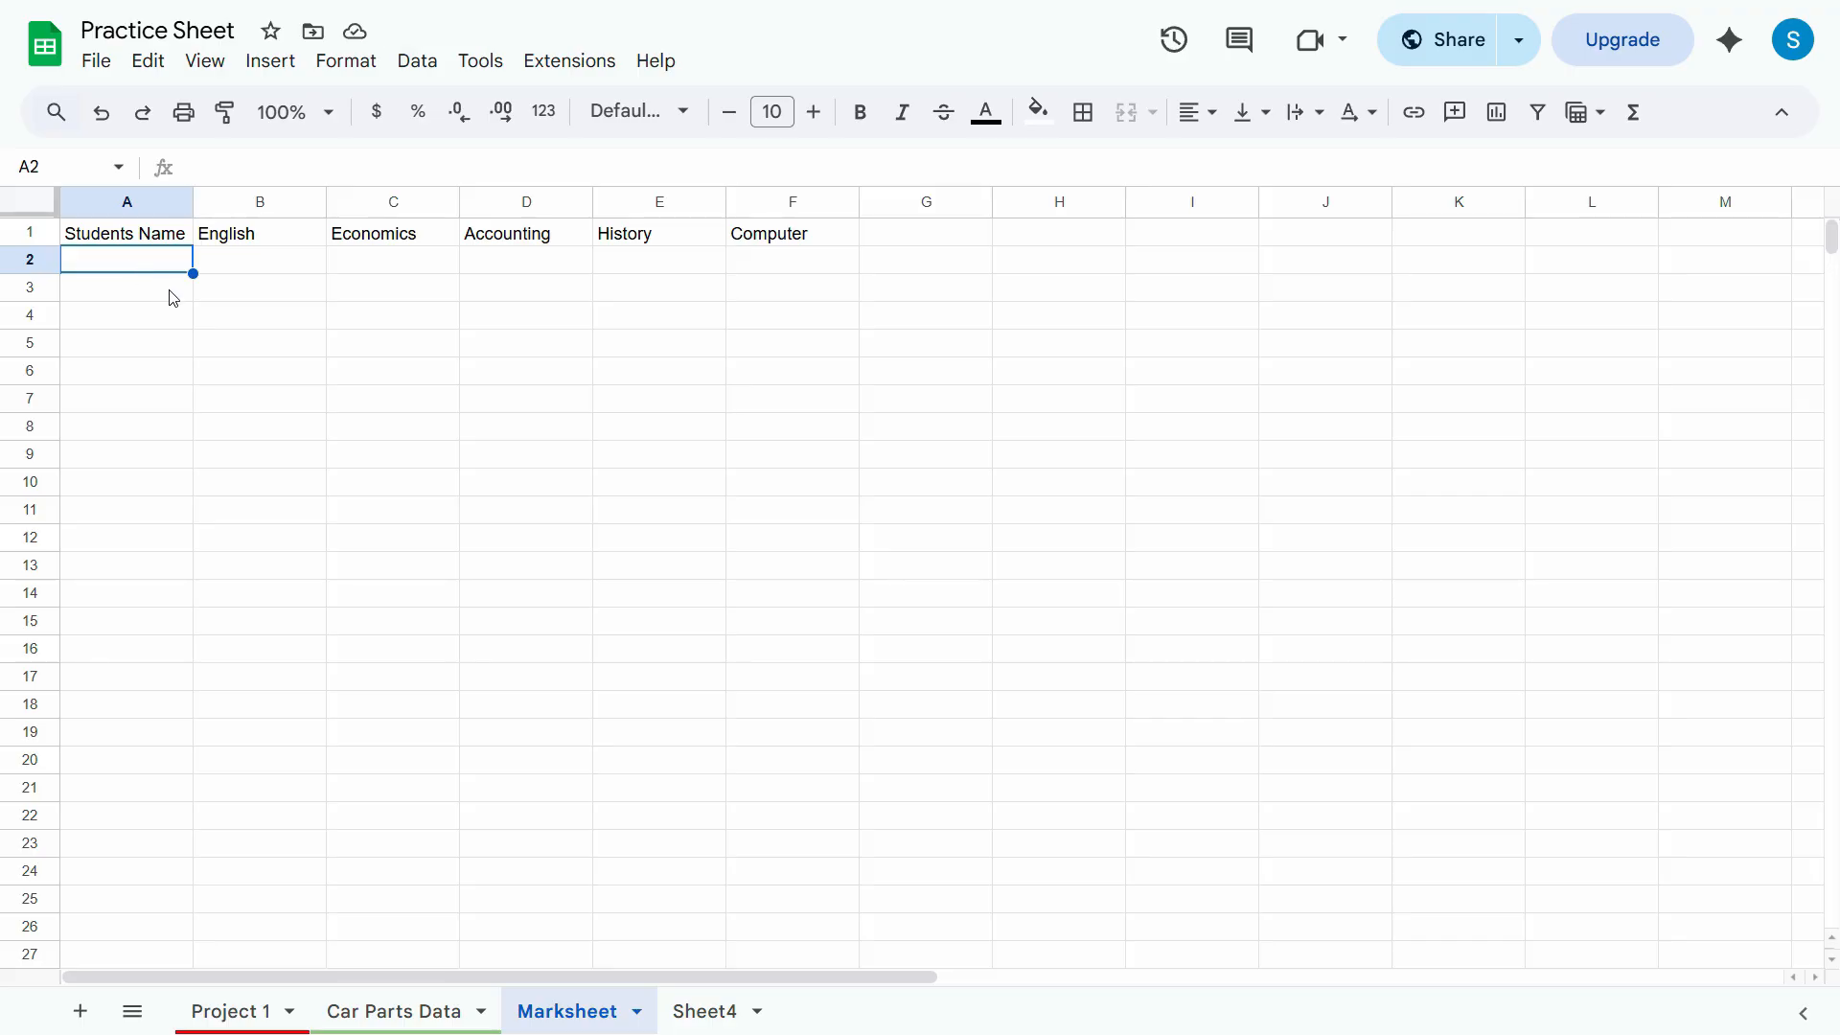
type("ST")
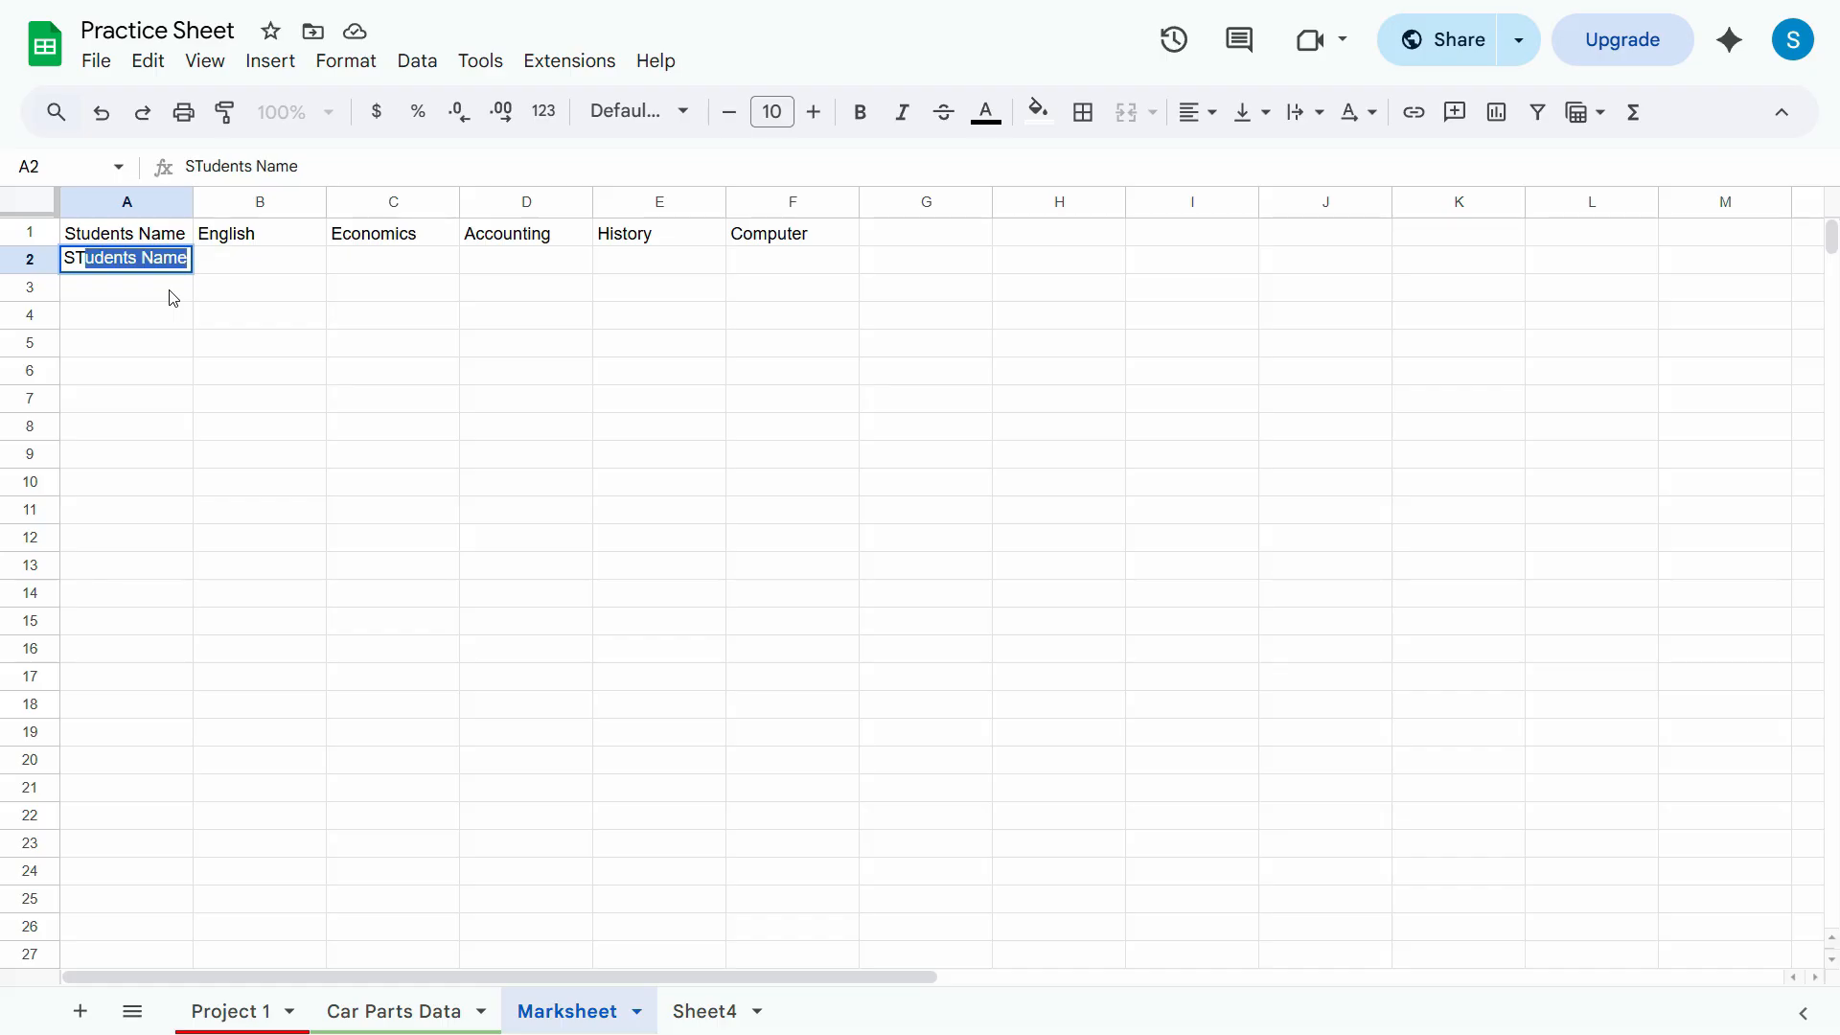
type("-")
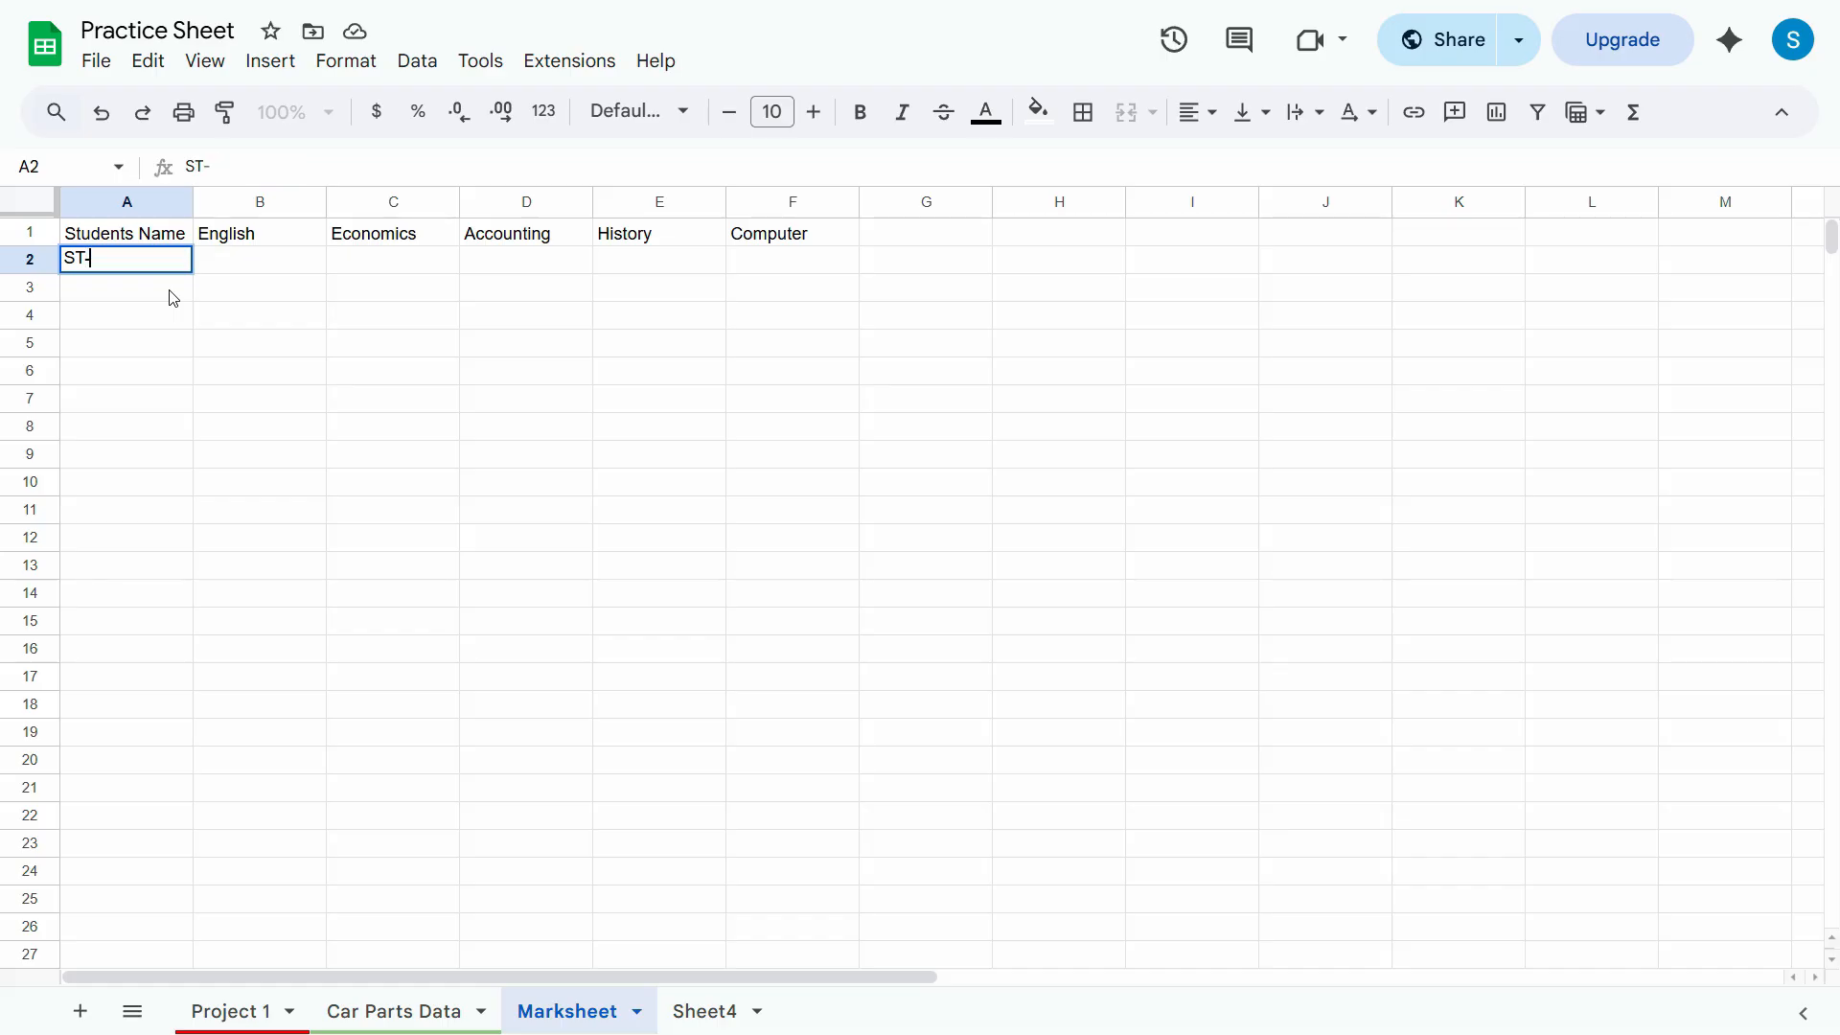
key("Escape")
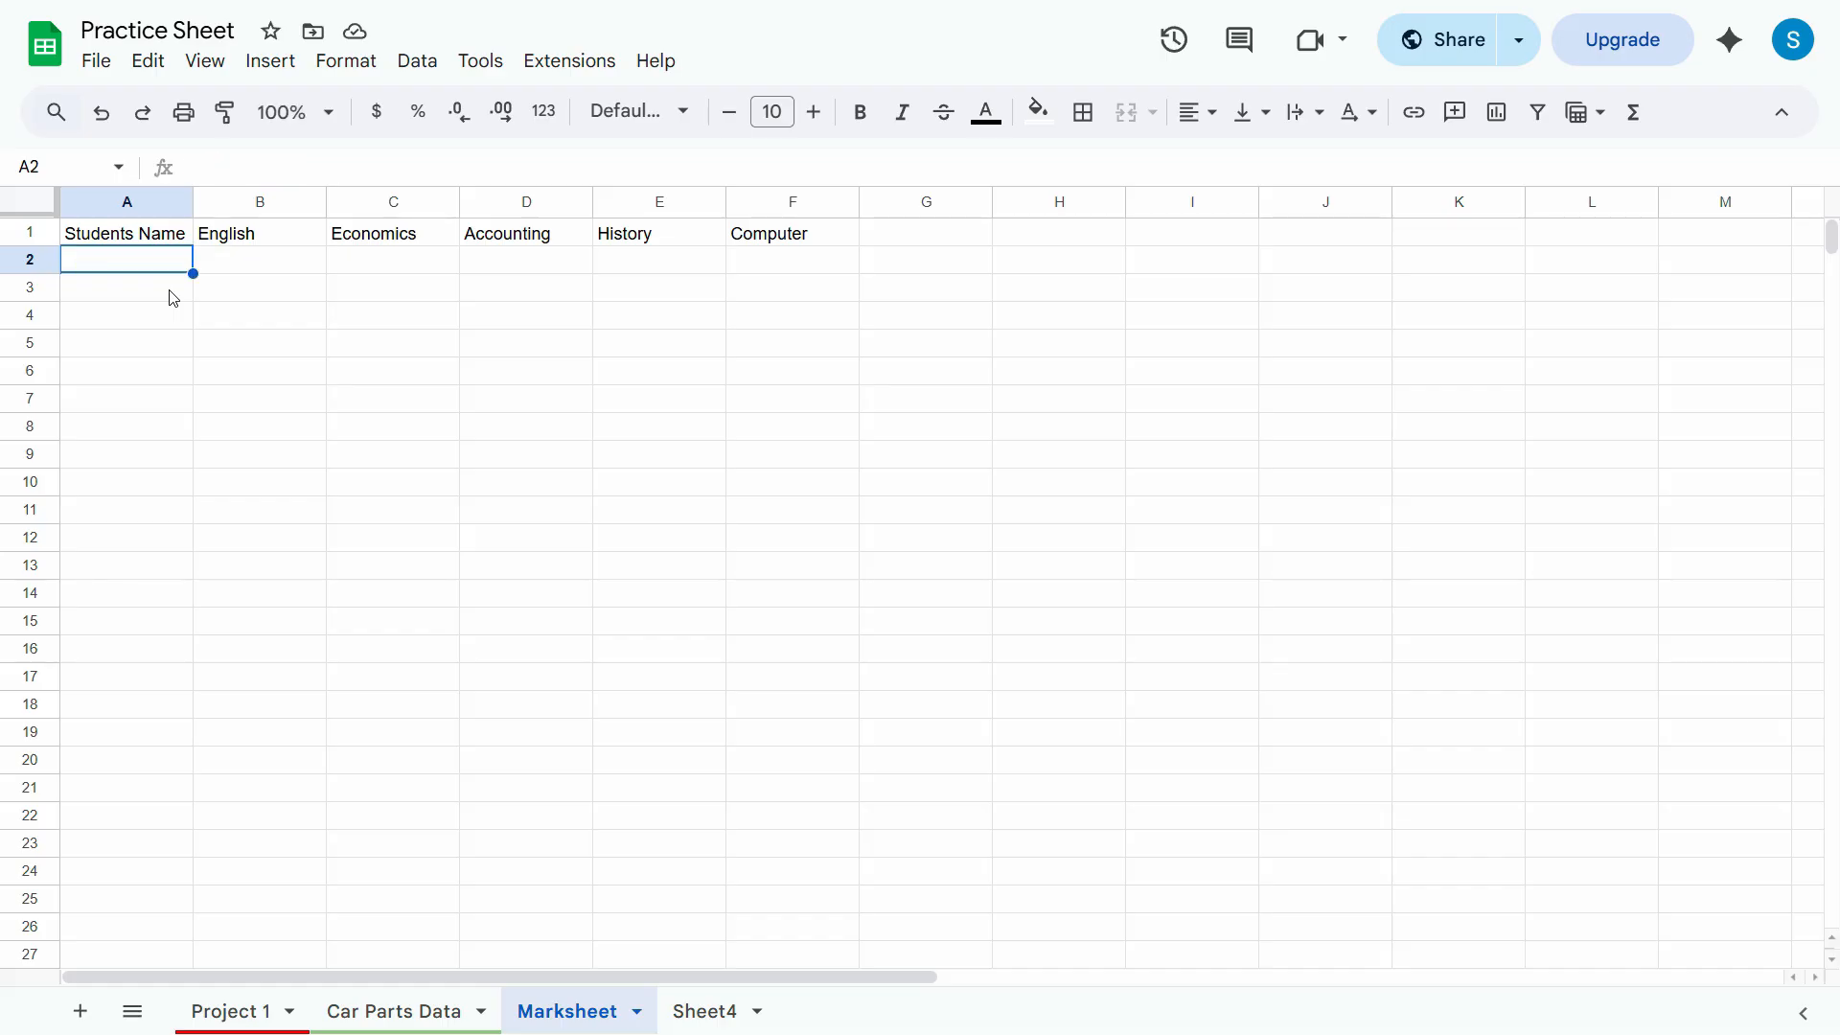
- Insert one empty column between the Students Name and English columns
left_click(236, 203)
right_click(236, 203)
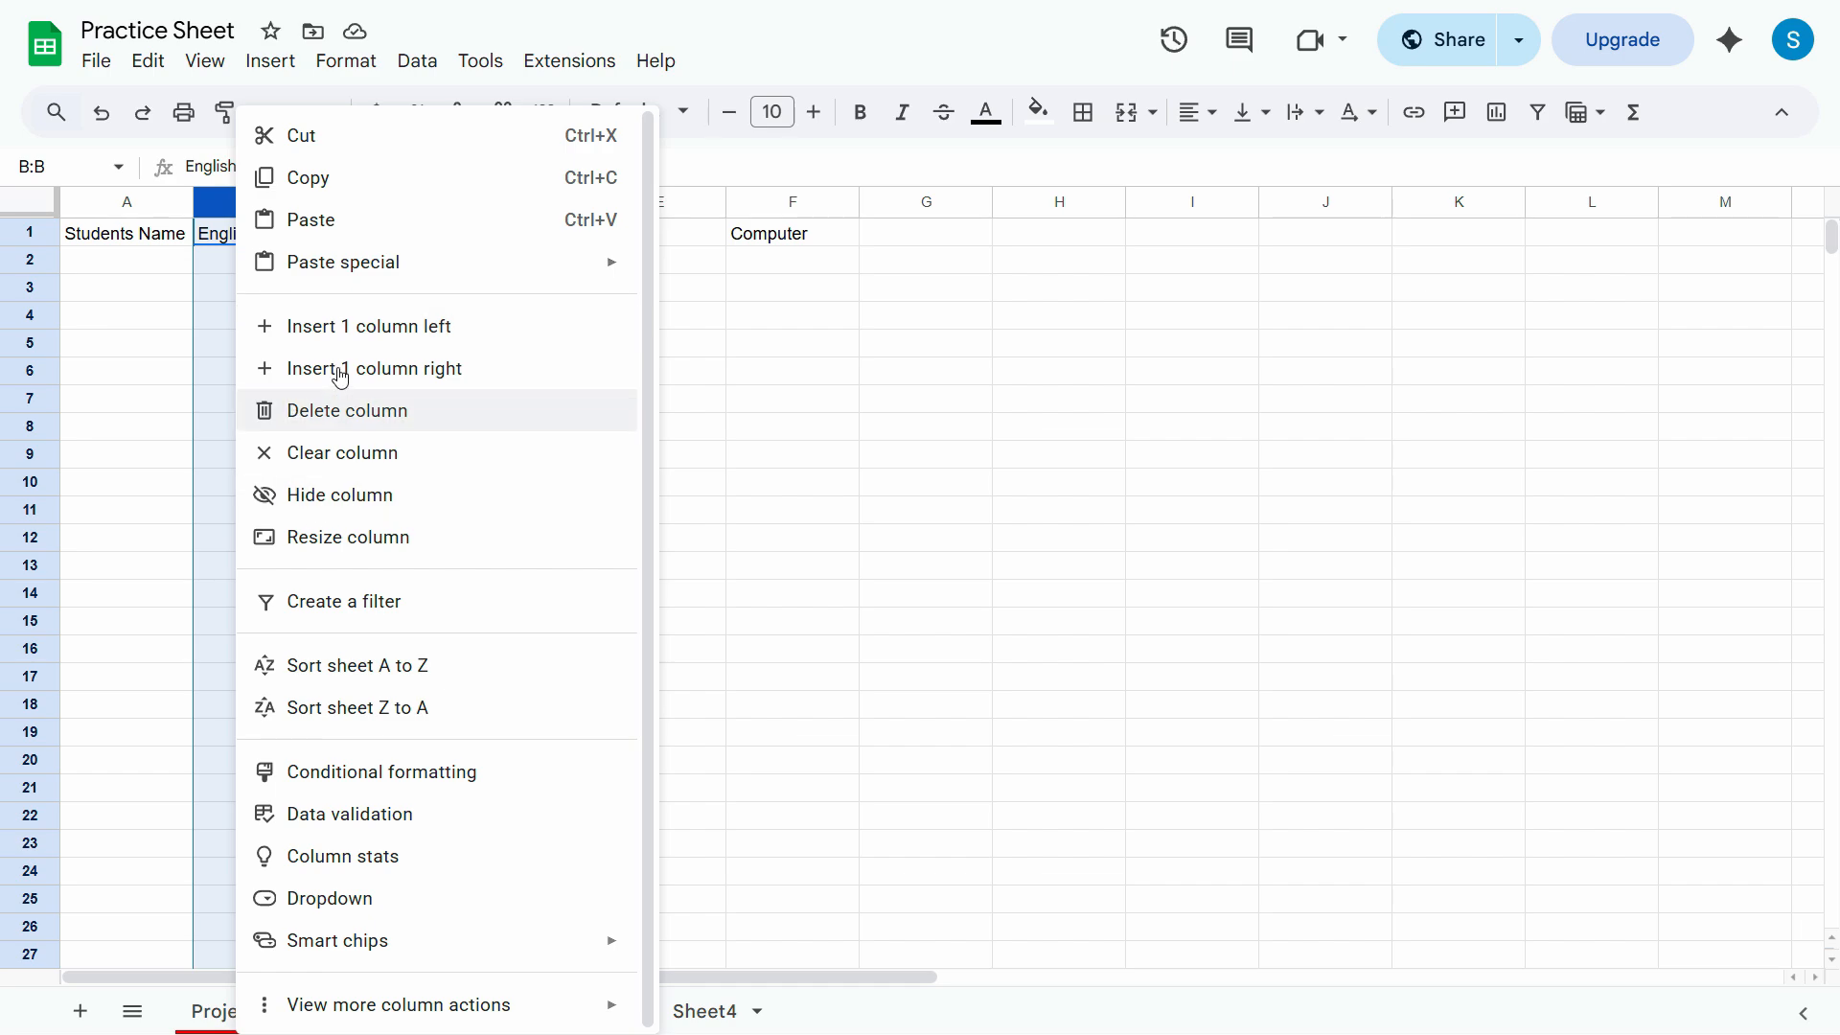
left_click(353, 334)
- Enter the header Student roll No in cell B1 of the empty column
left_click(204, 243)
left_click(146, 235)
left_click(287, 242)
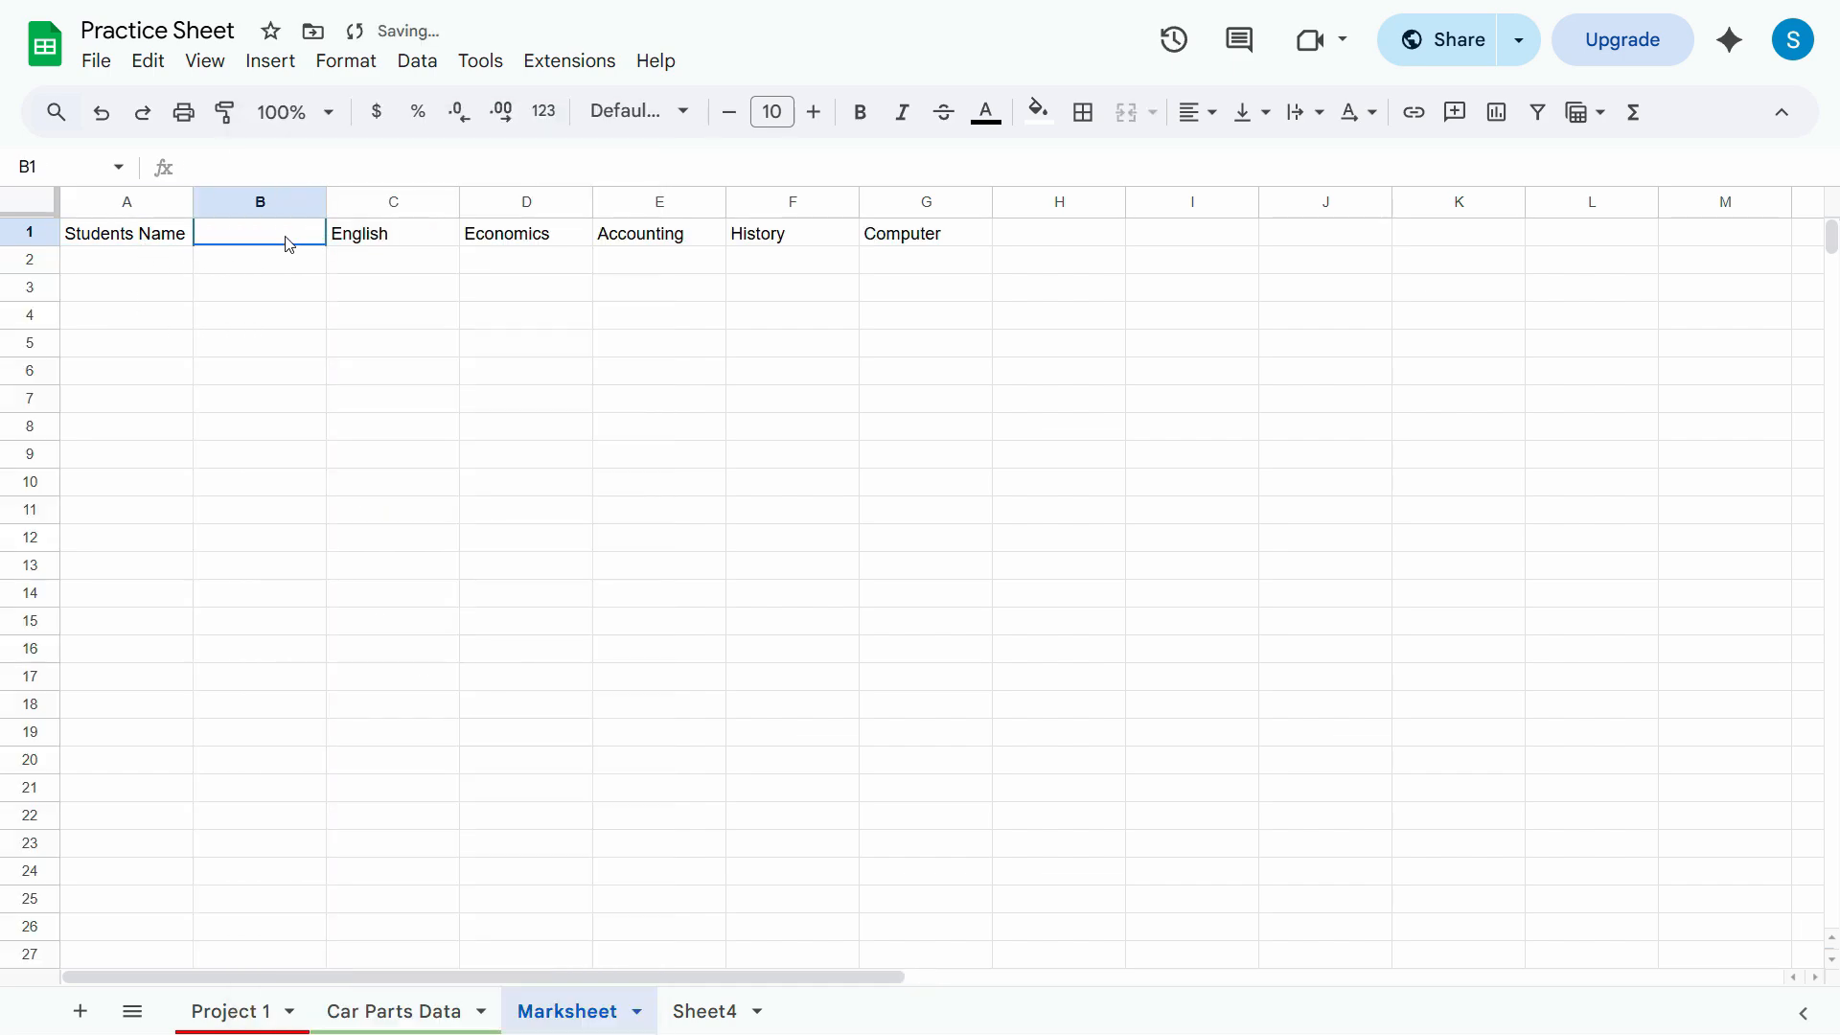
type("ST")
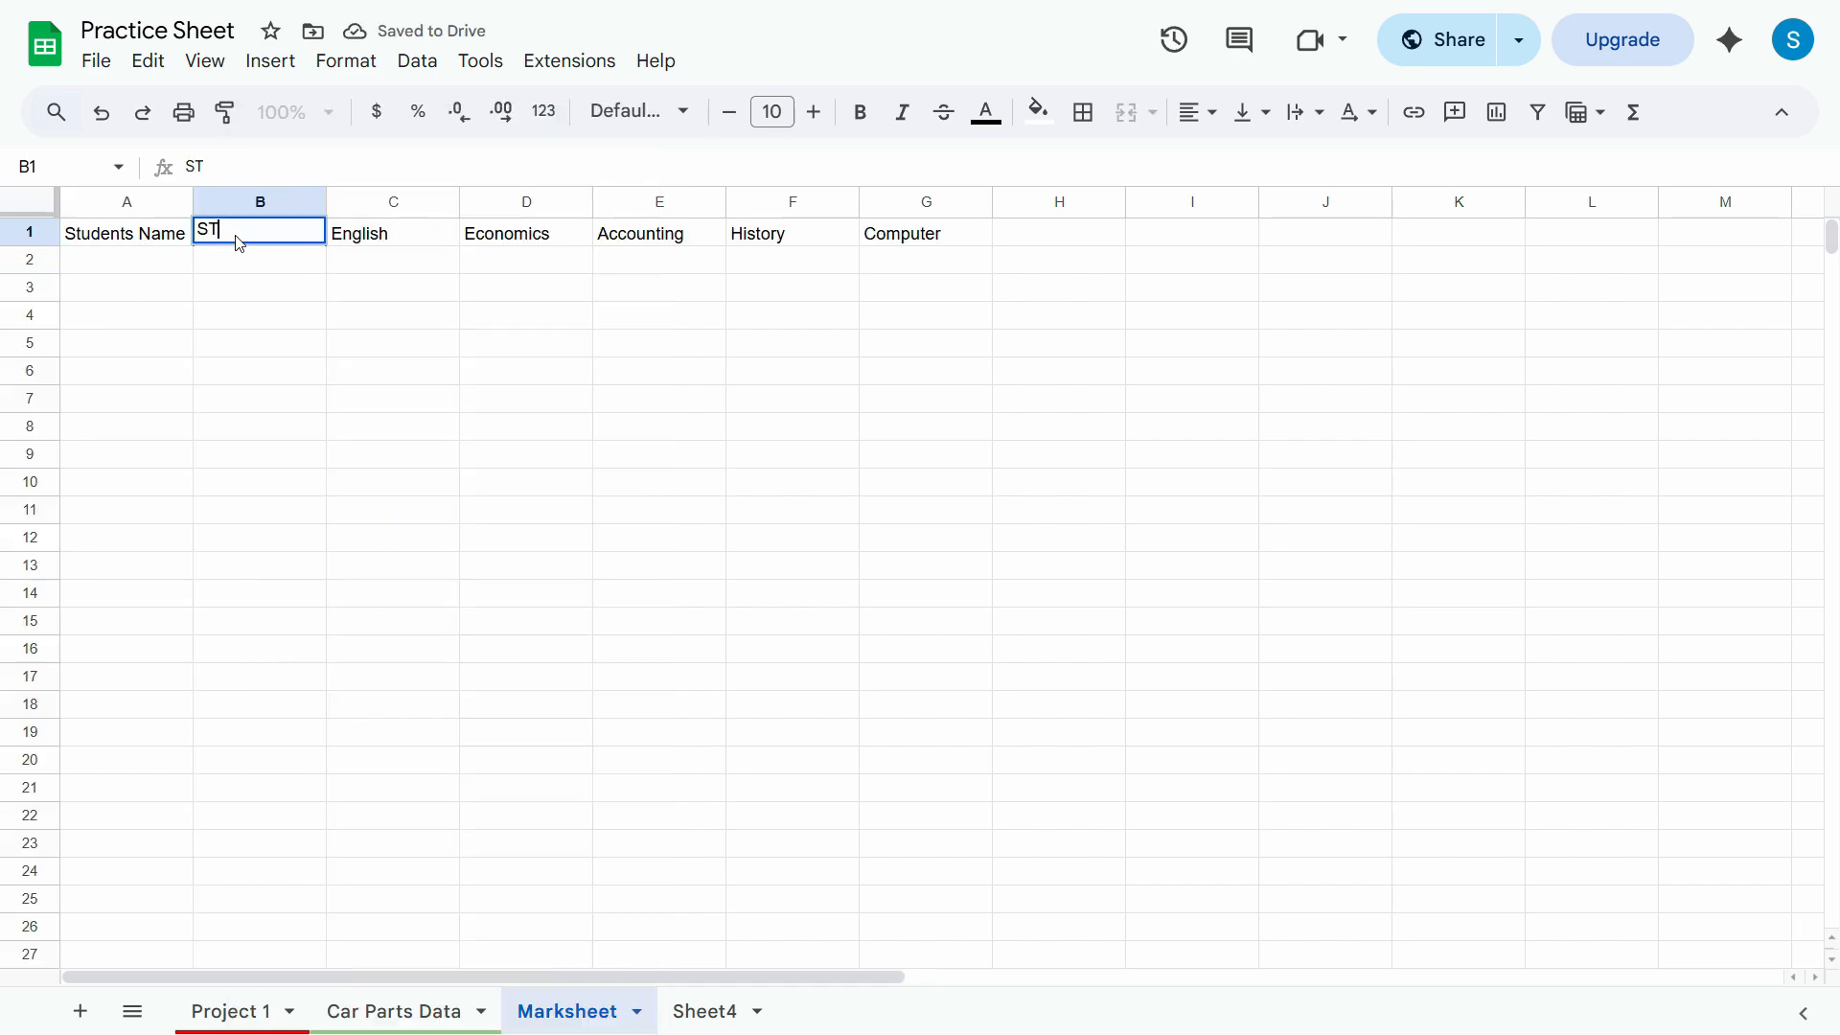
type("d")
key("BackSpace")
key("BackSpace")
type("tudent roll No")
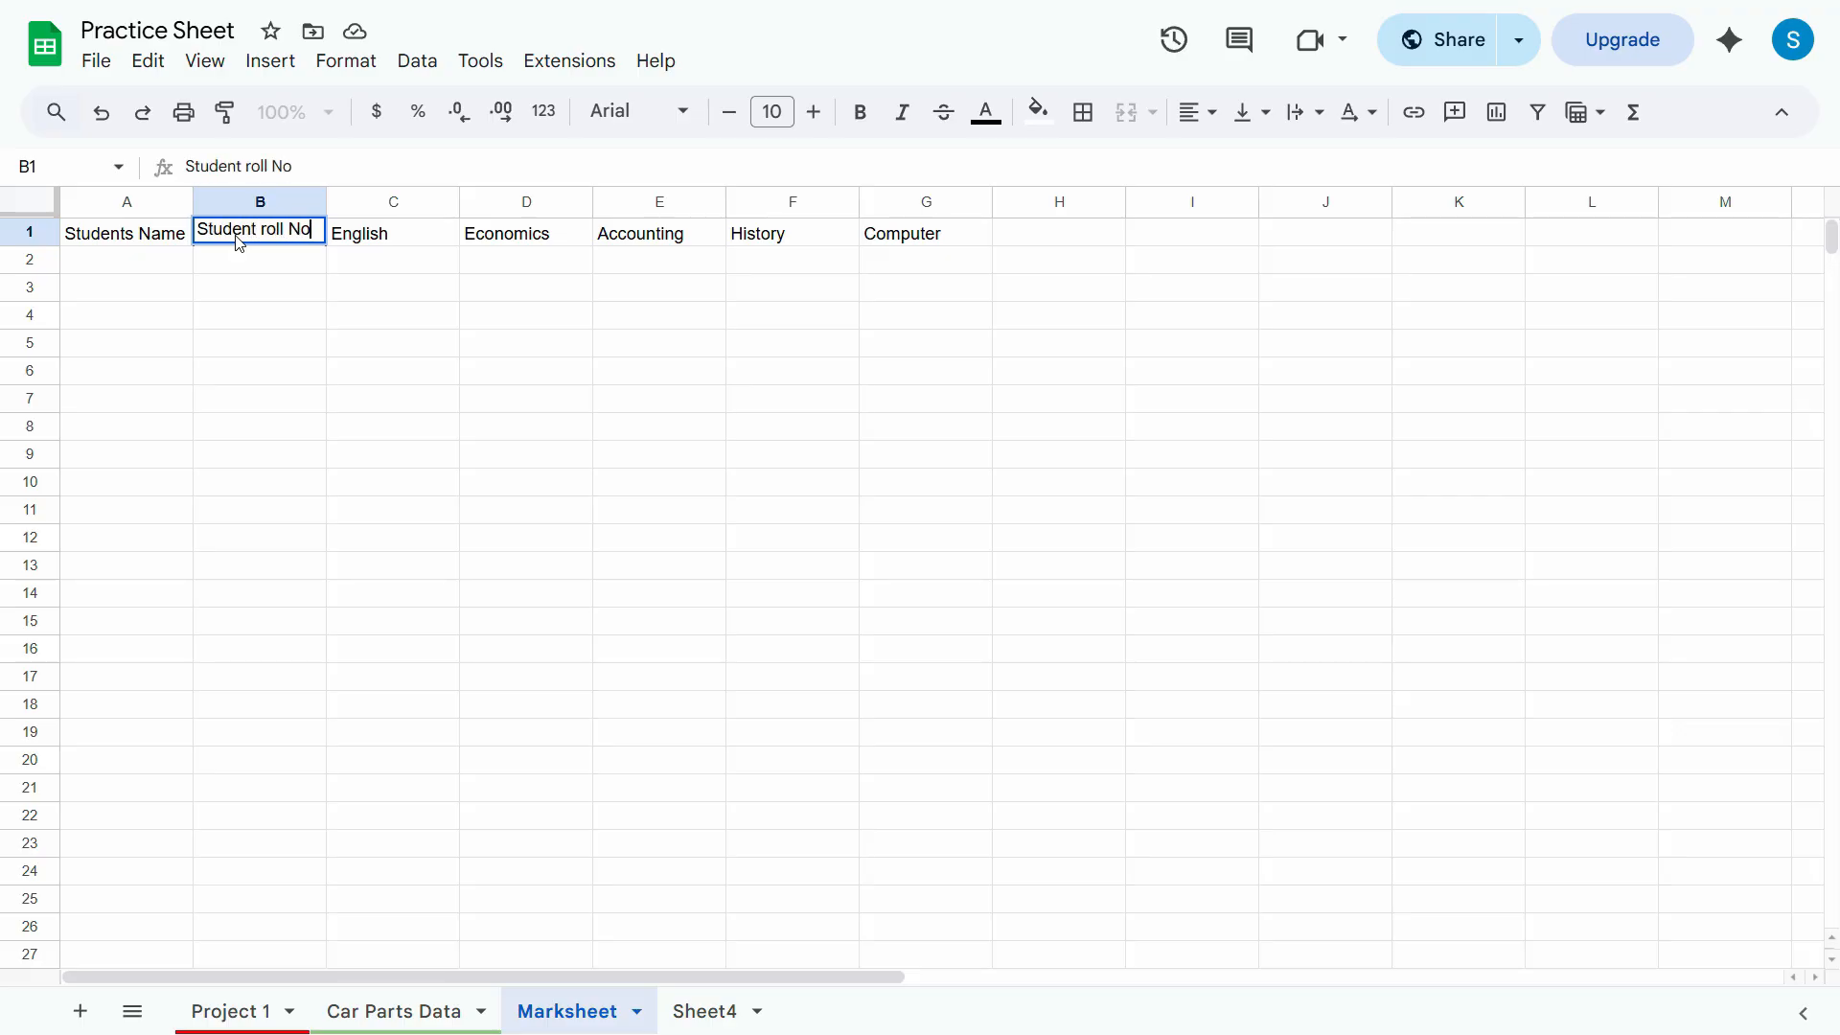
- Enter Student 1 in cell A2 as the first entry under Students Name
left_click(148, 261)
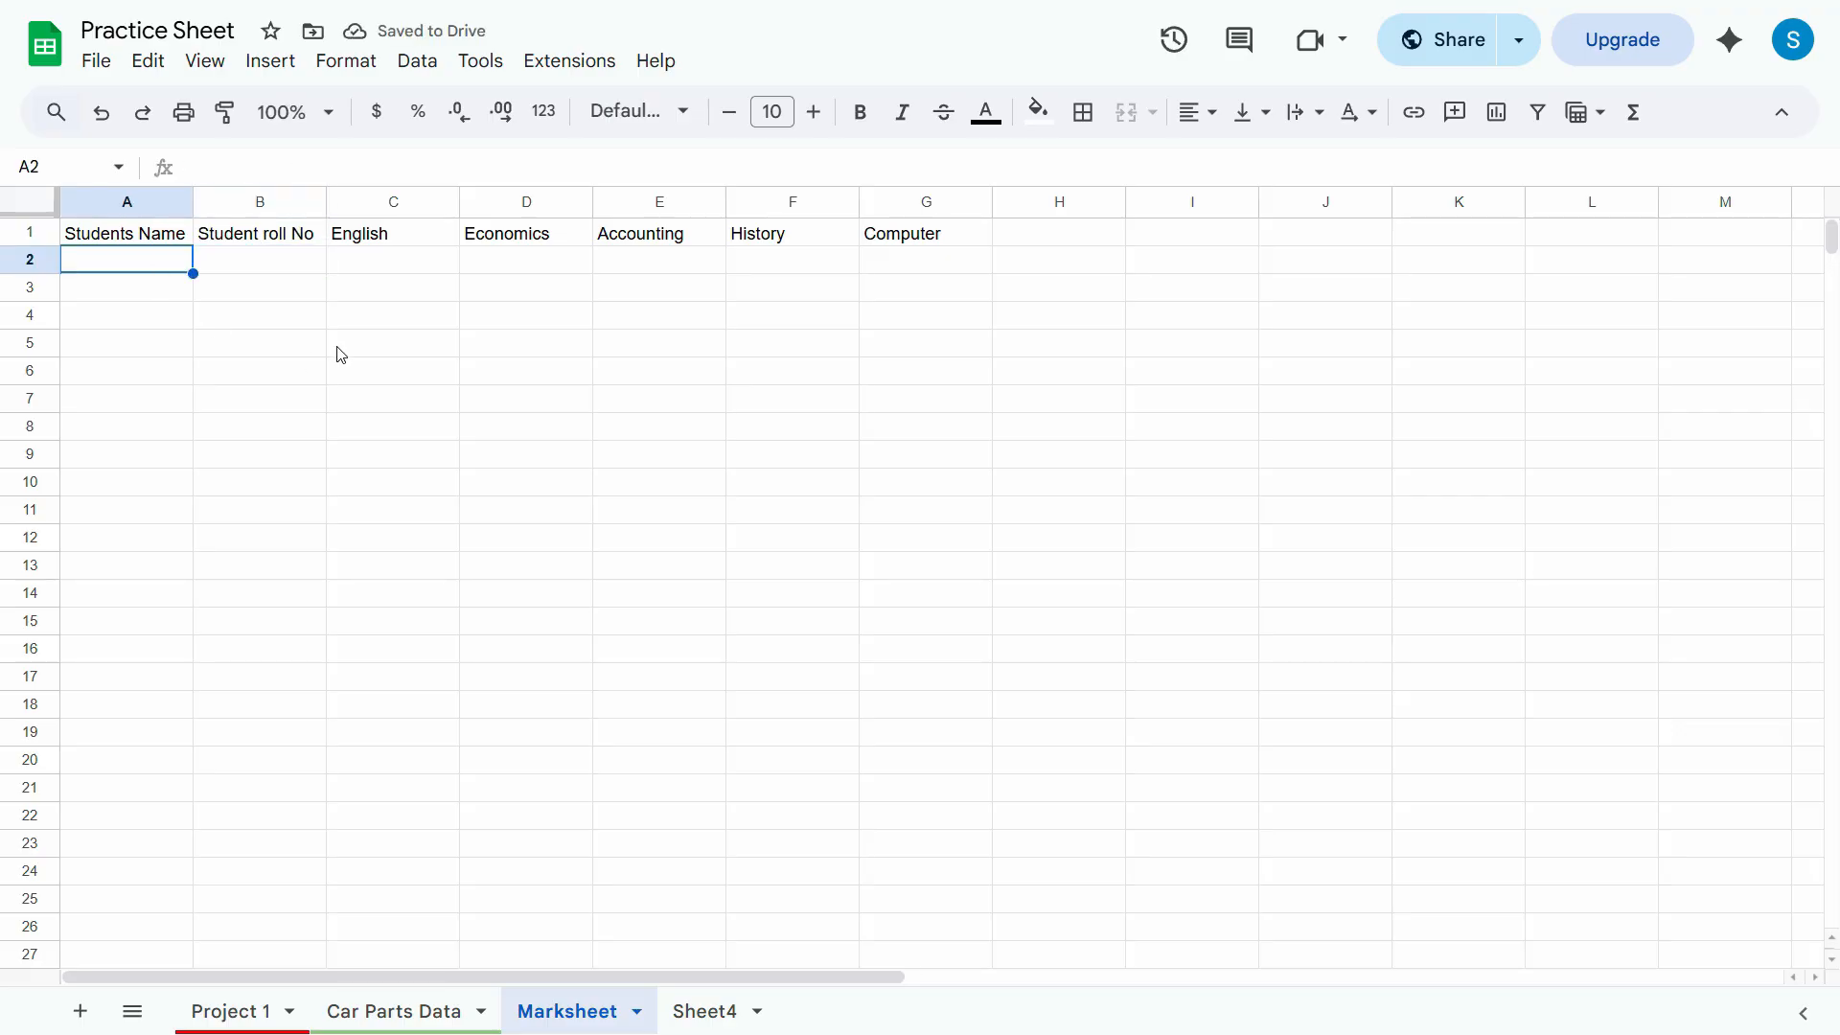
type("S")
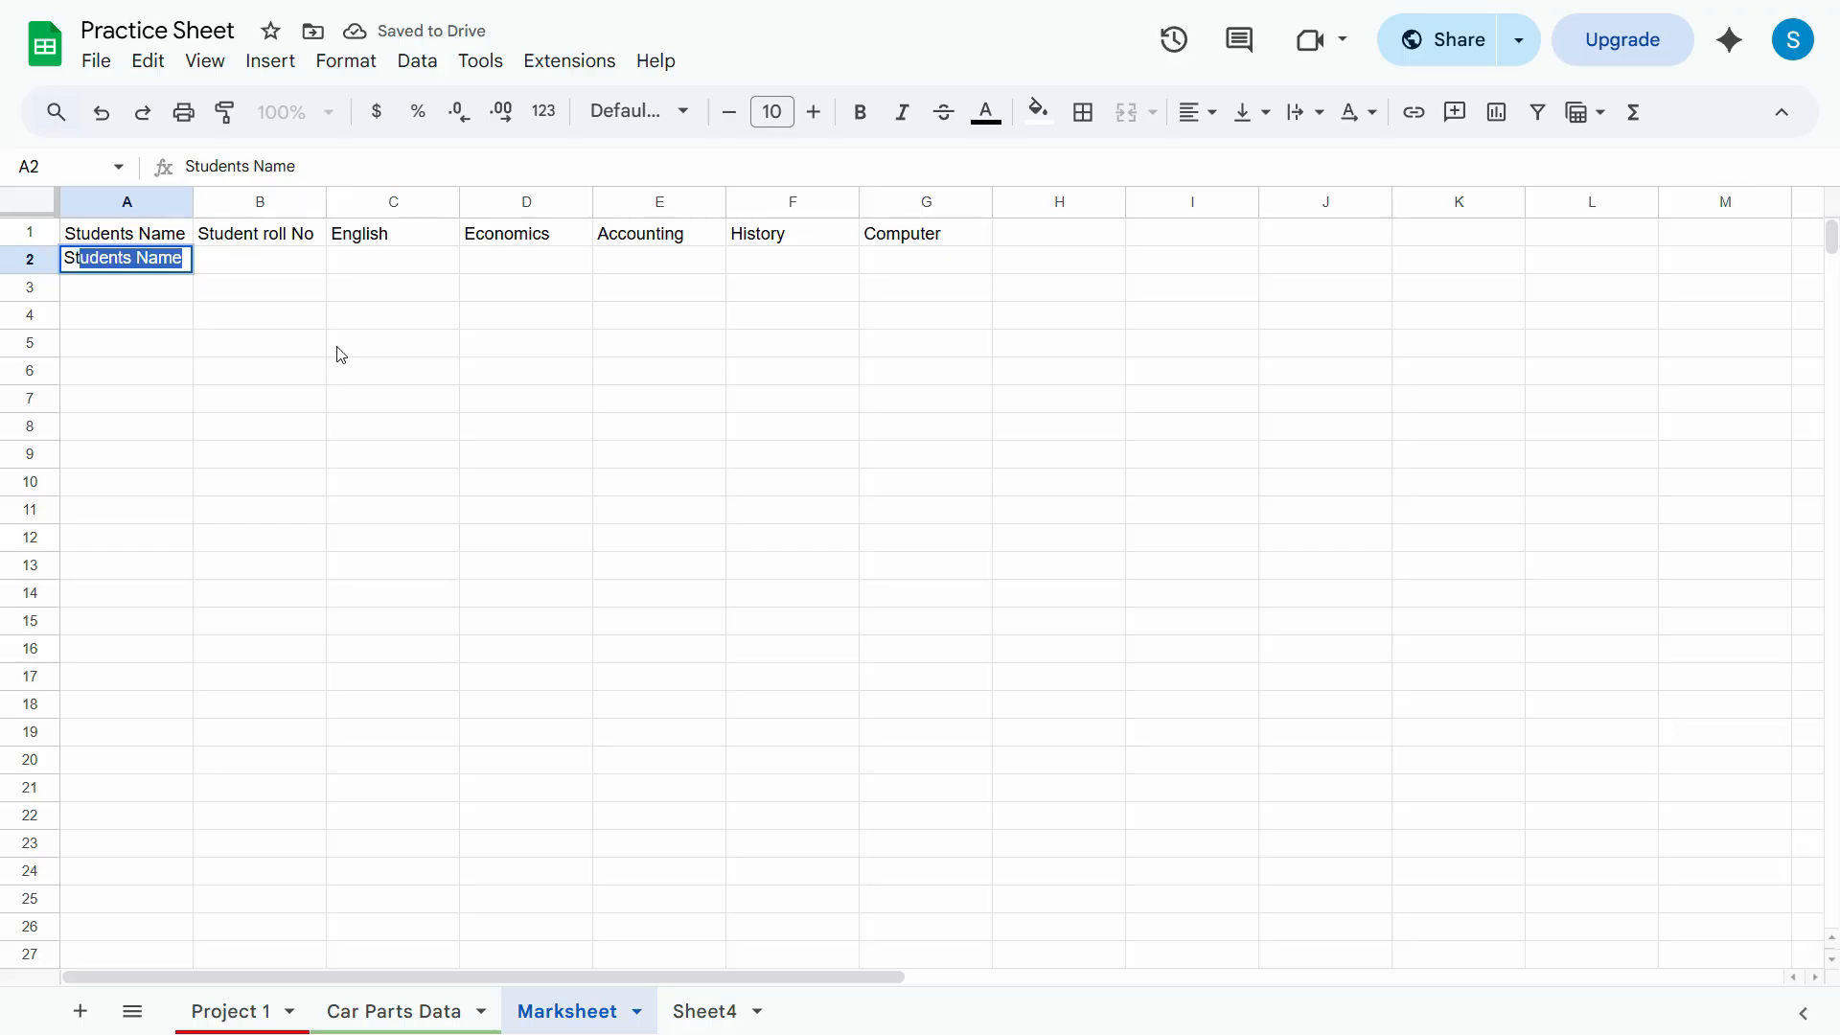
type("t")
key("BackSpace")
type("ude")
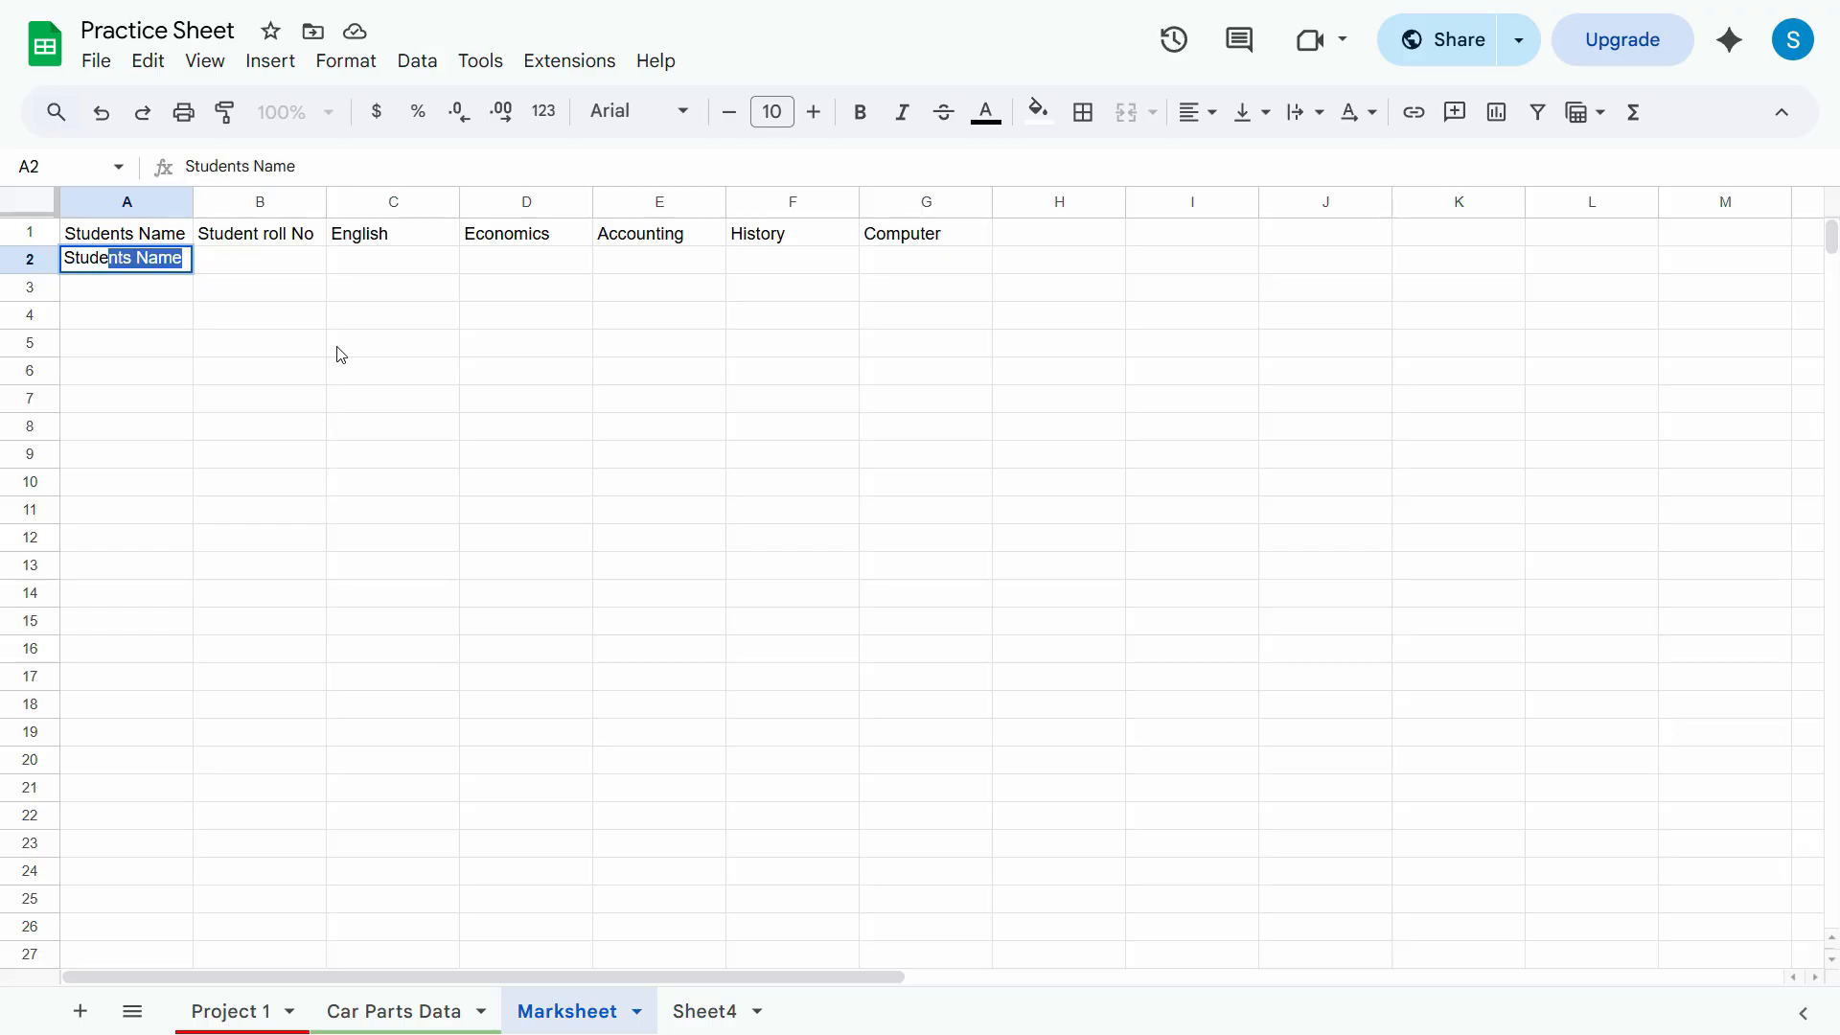
type("nt")
key("BackSpace")
key("Return")
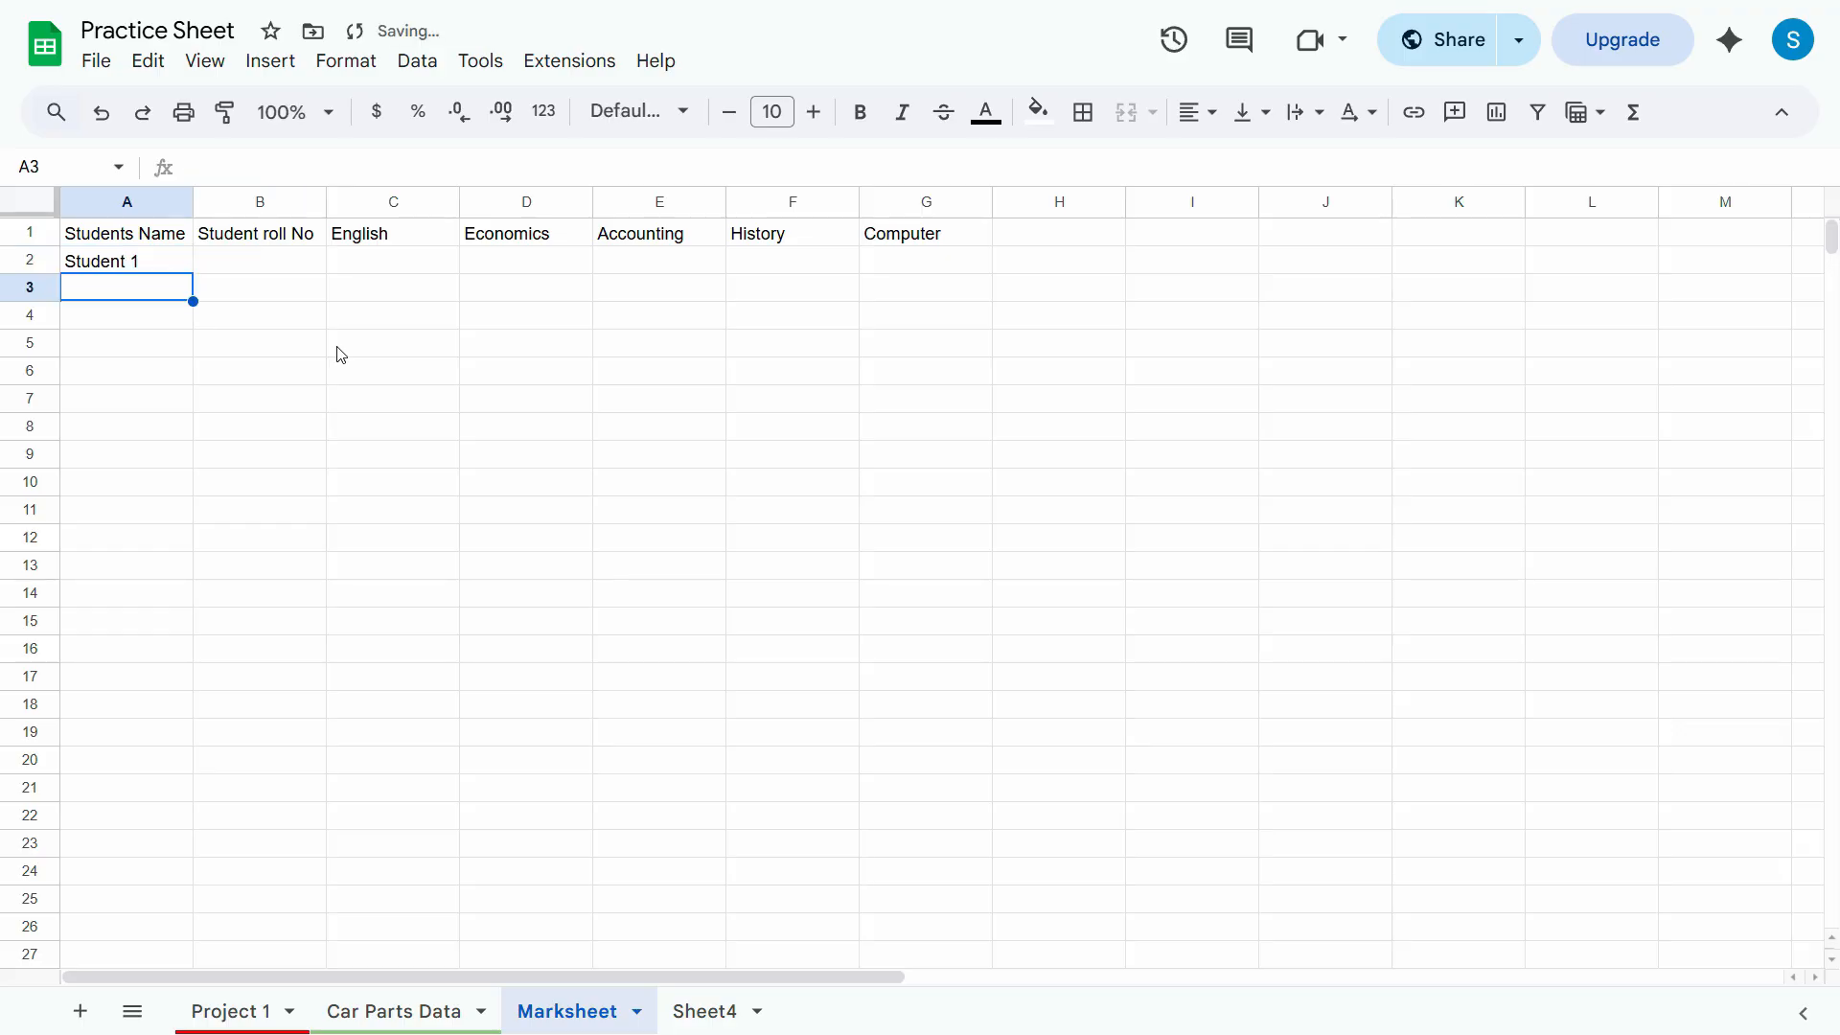
key("ctrl+plus")
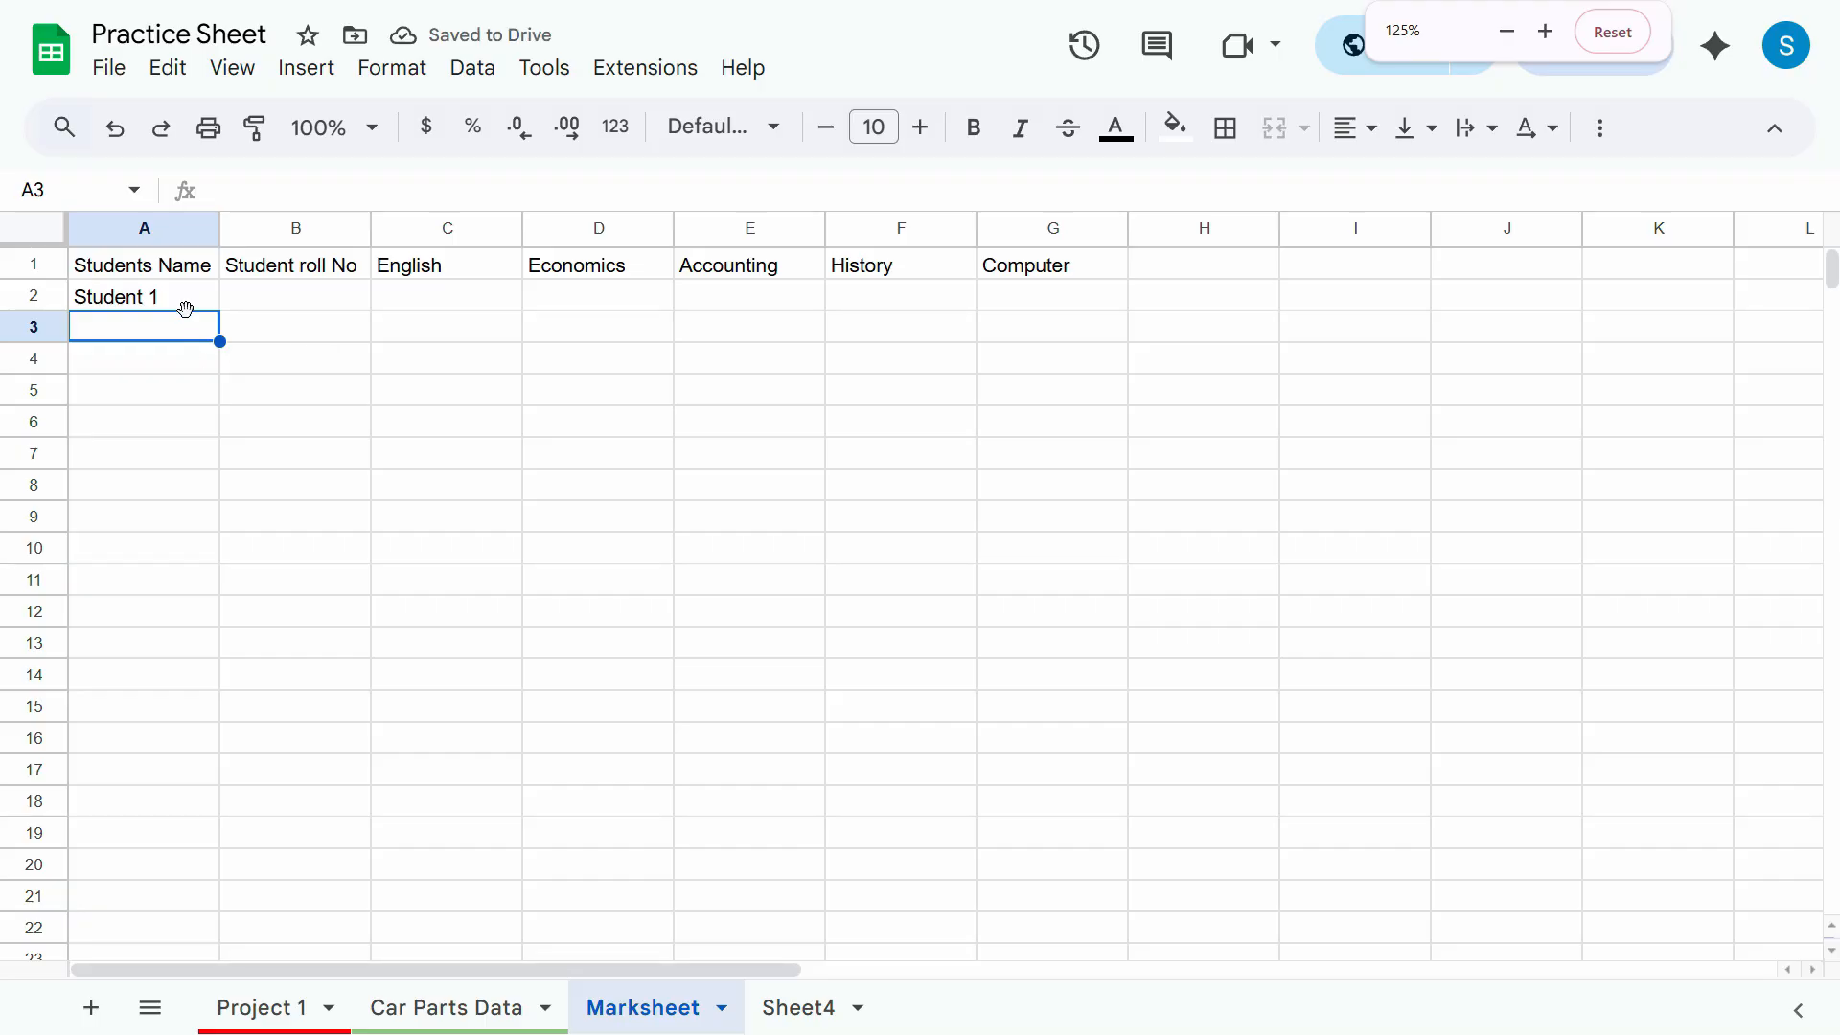
left_click(187, 305)
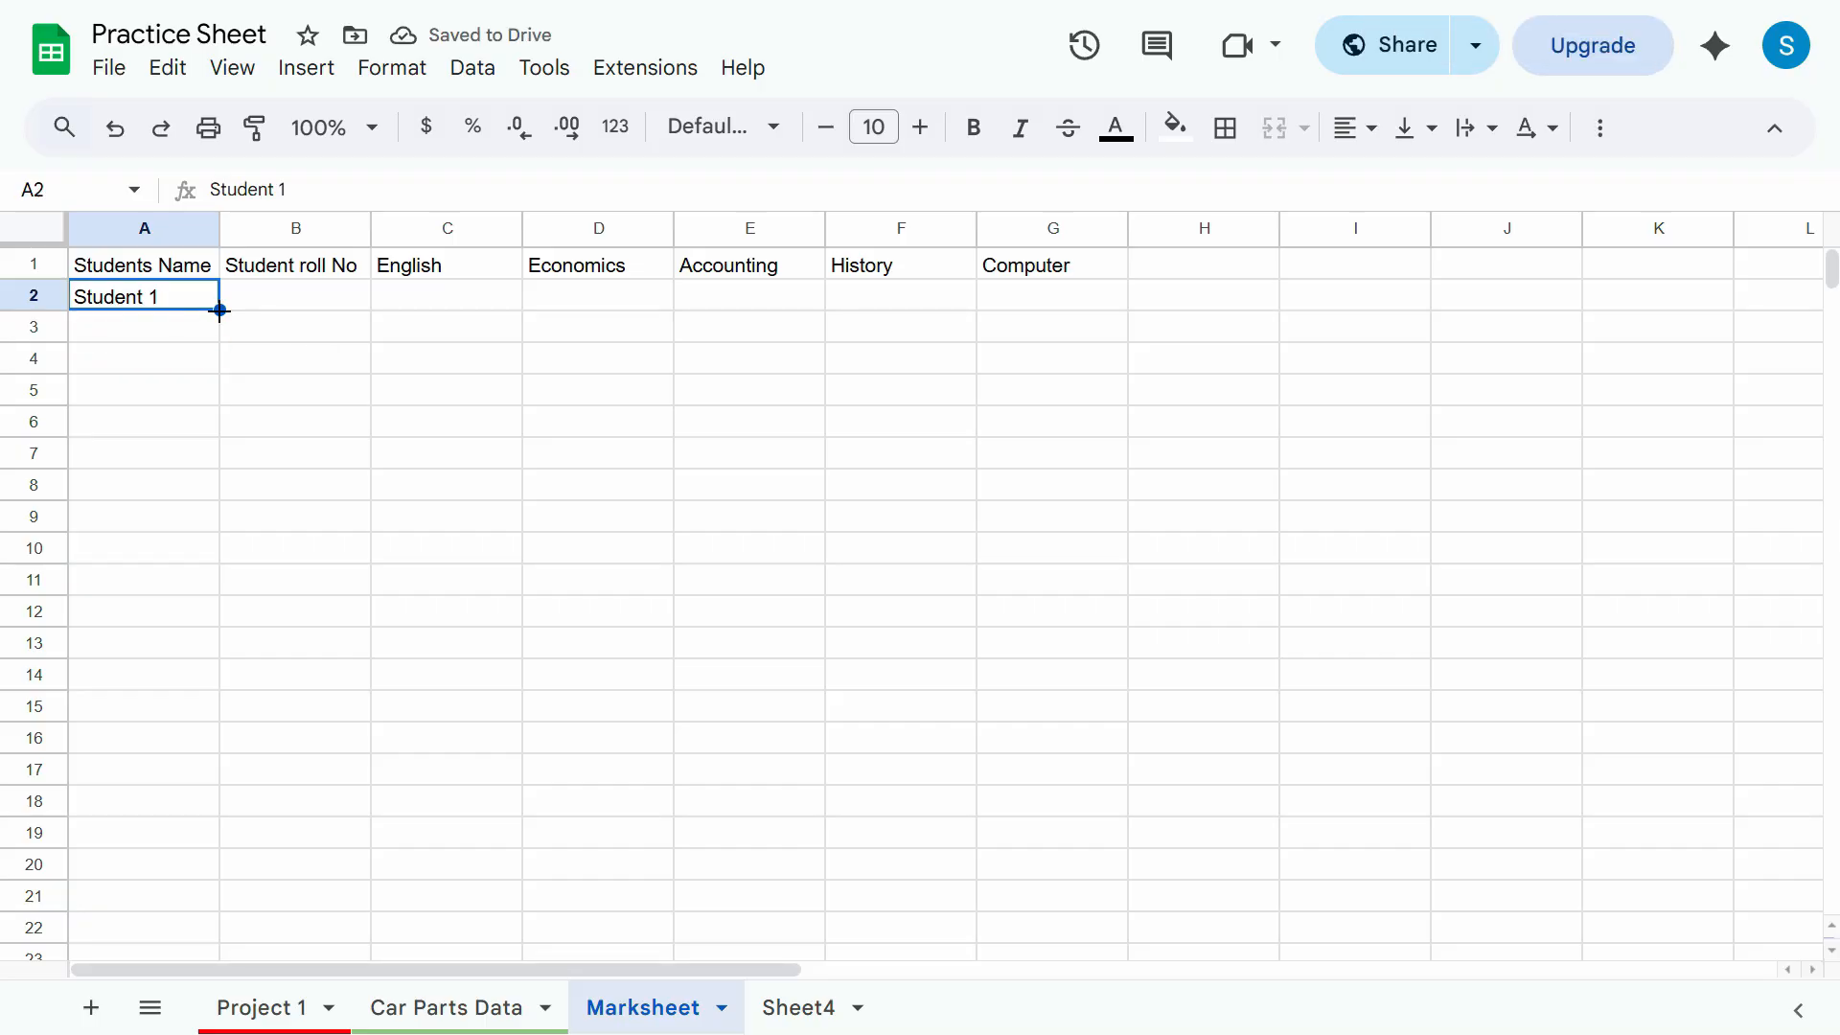
left_click_drag(219, 310, 194, 711)
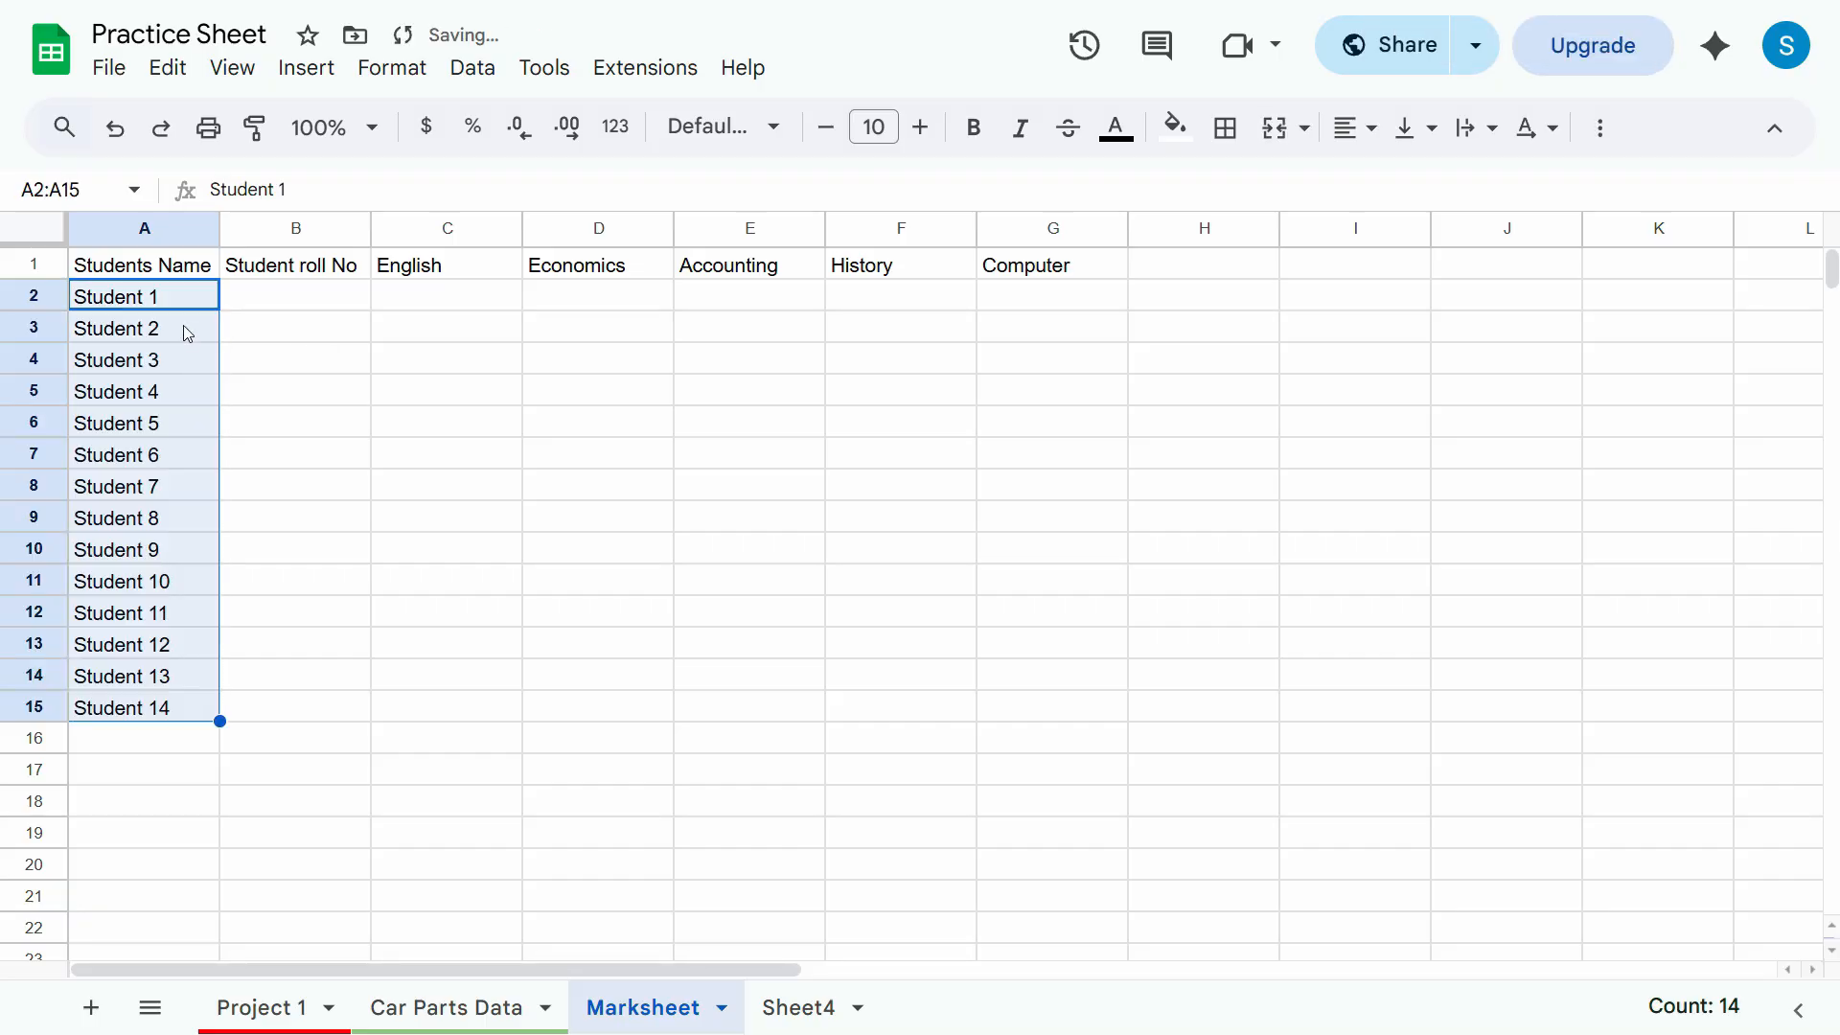
left_click(139, 335)
key("ctrl+z")
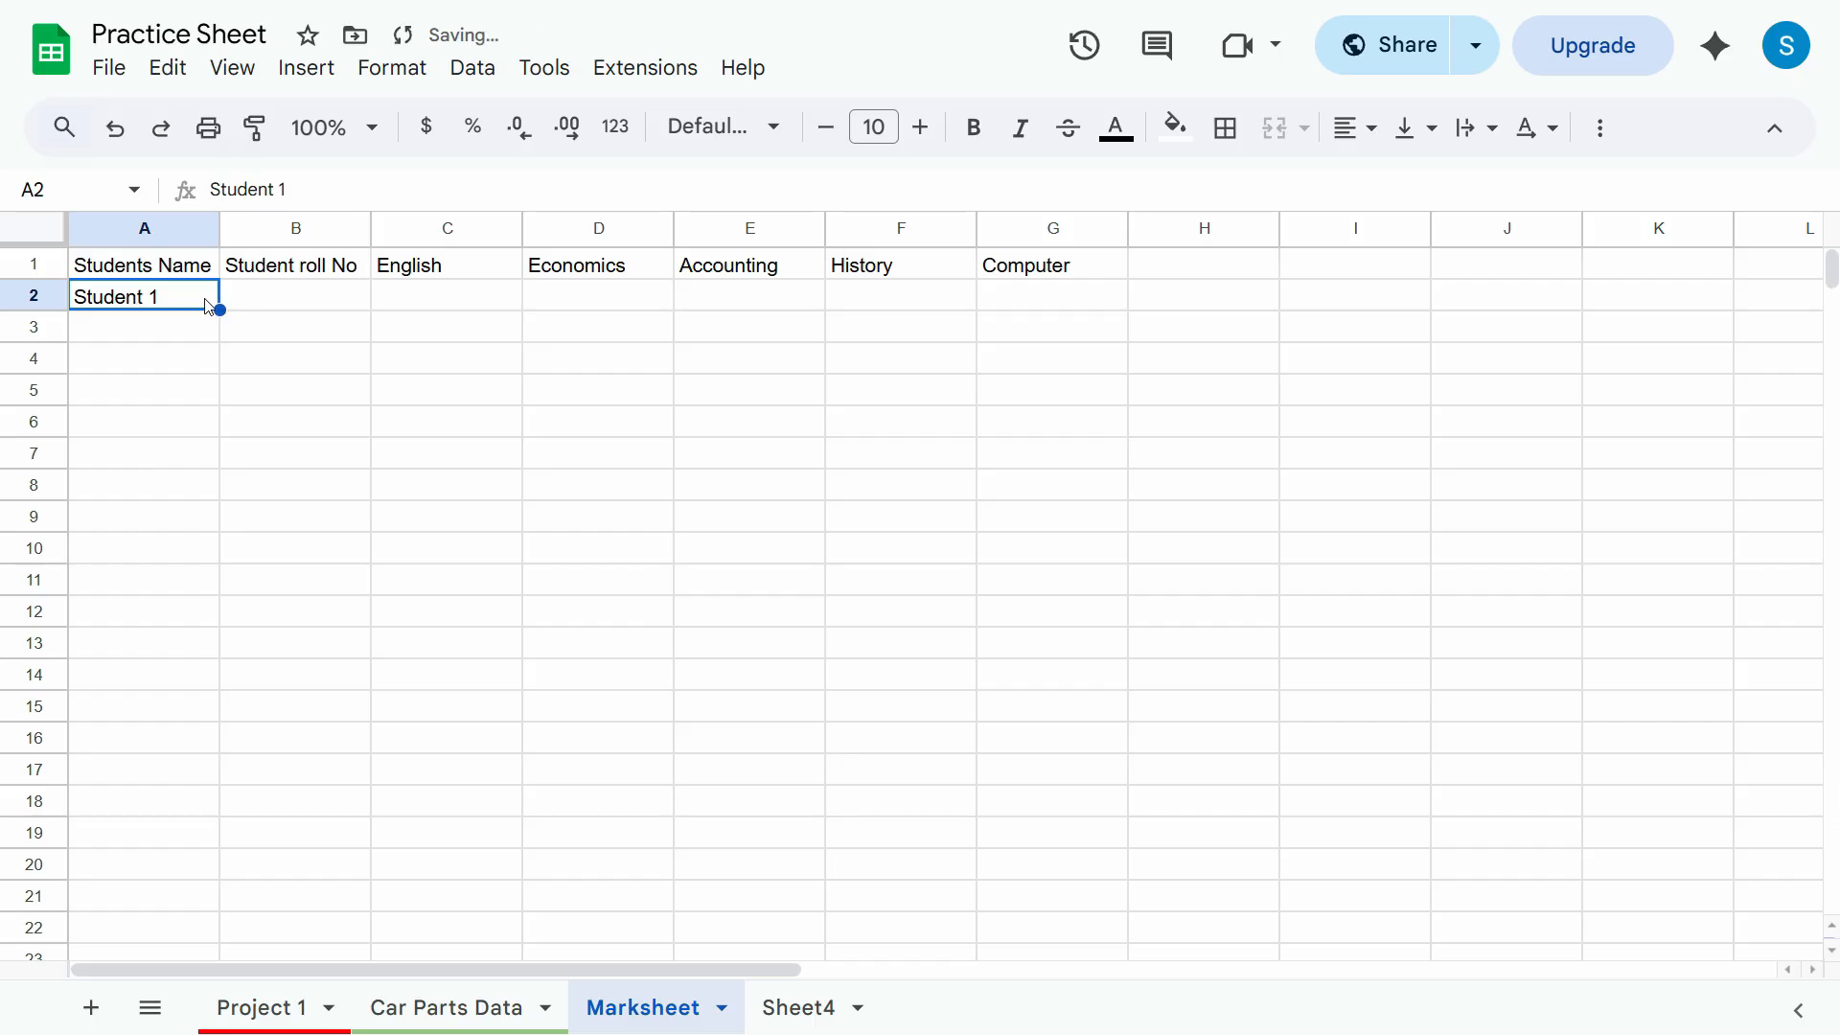
- Fill the Students Name series from Student 1 in A2 down to Student 20 in A21
left_click_drag(219, 309, 183, 793)
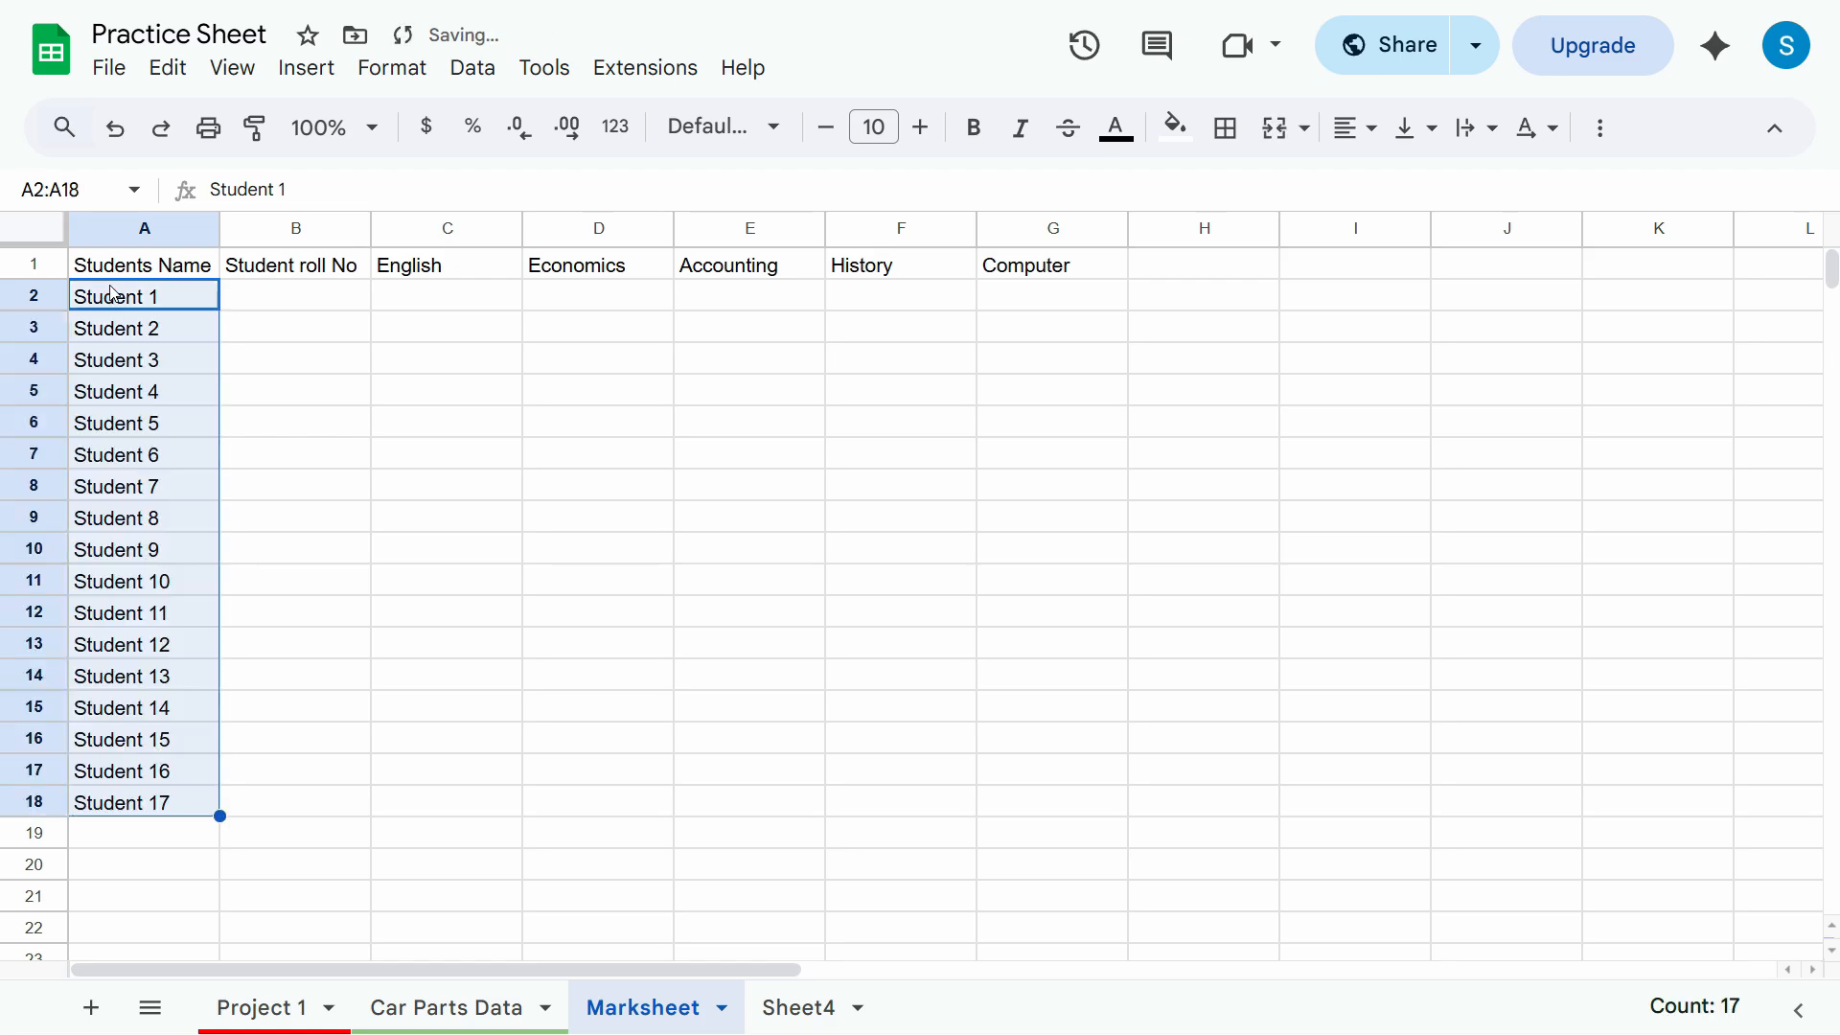
left_click(164, 322)
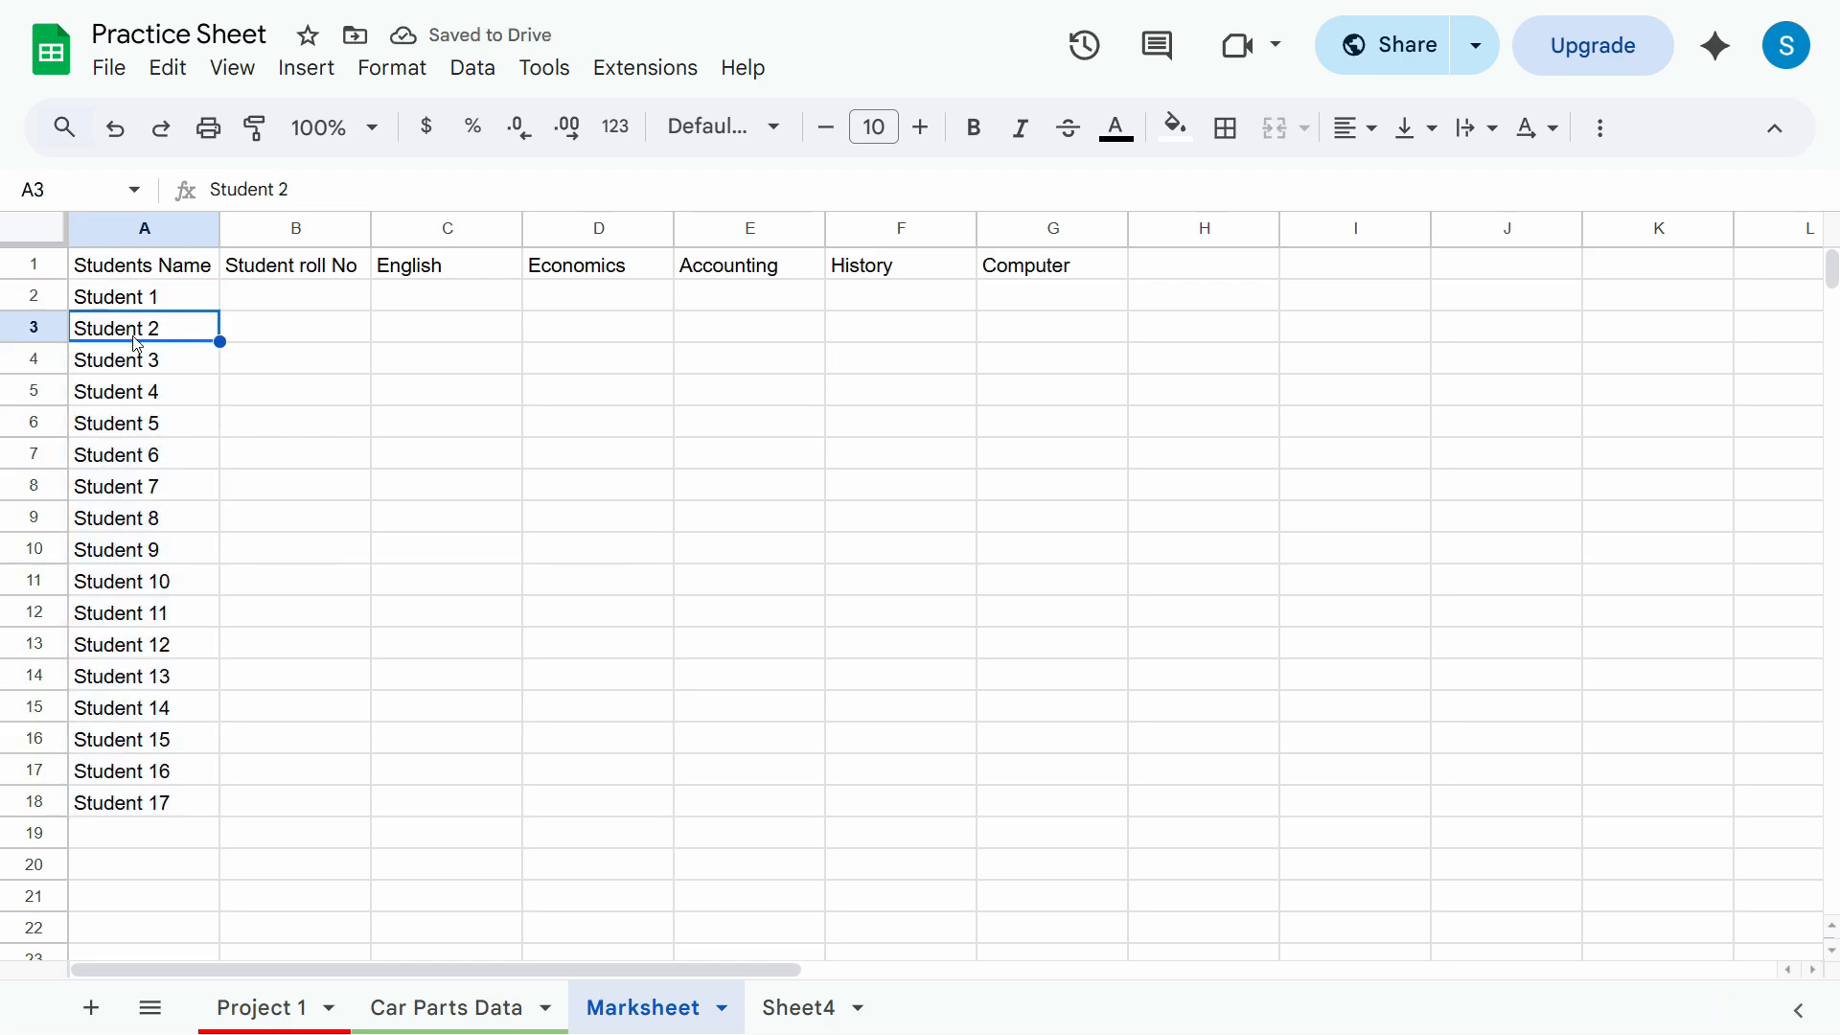
left_click(204, 295)
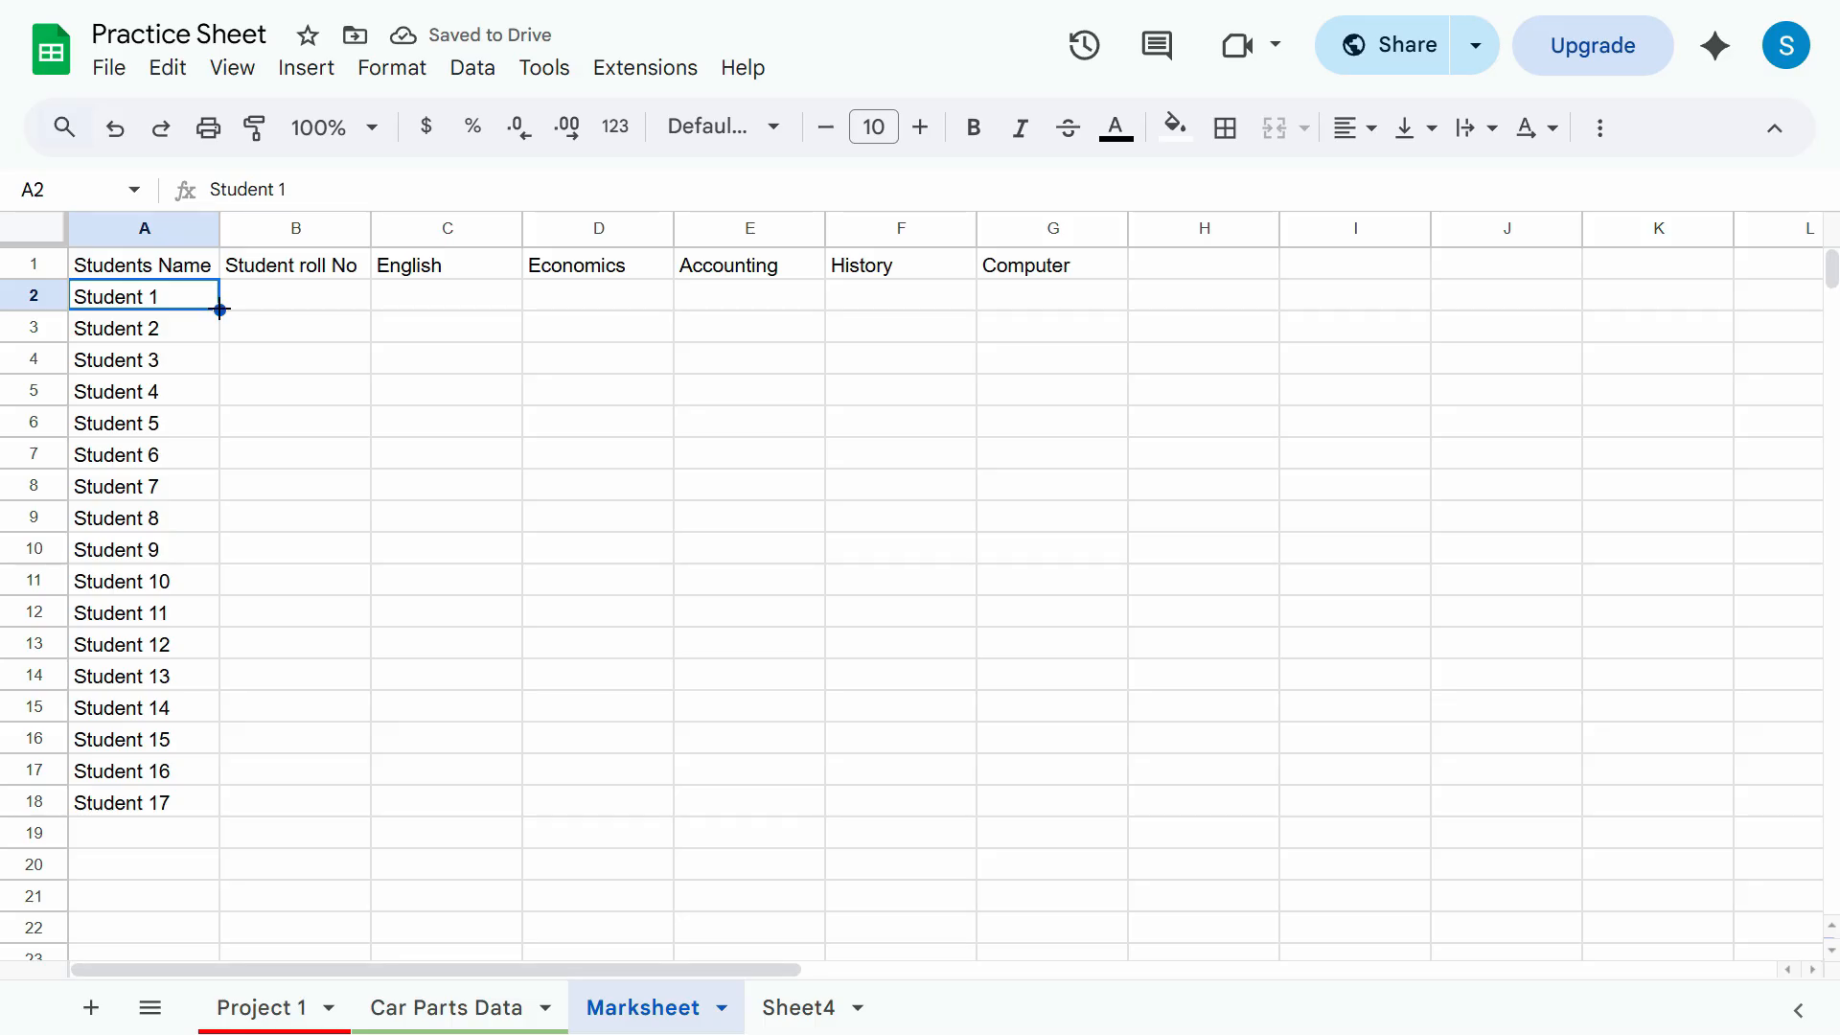
left_click_drag(220, 309, 218, 901)
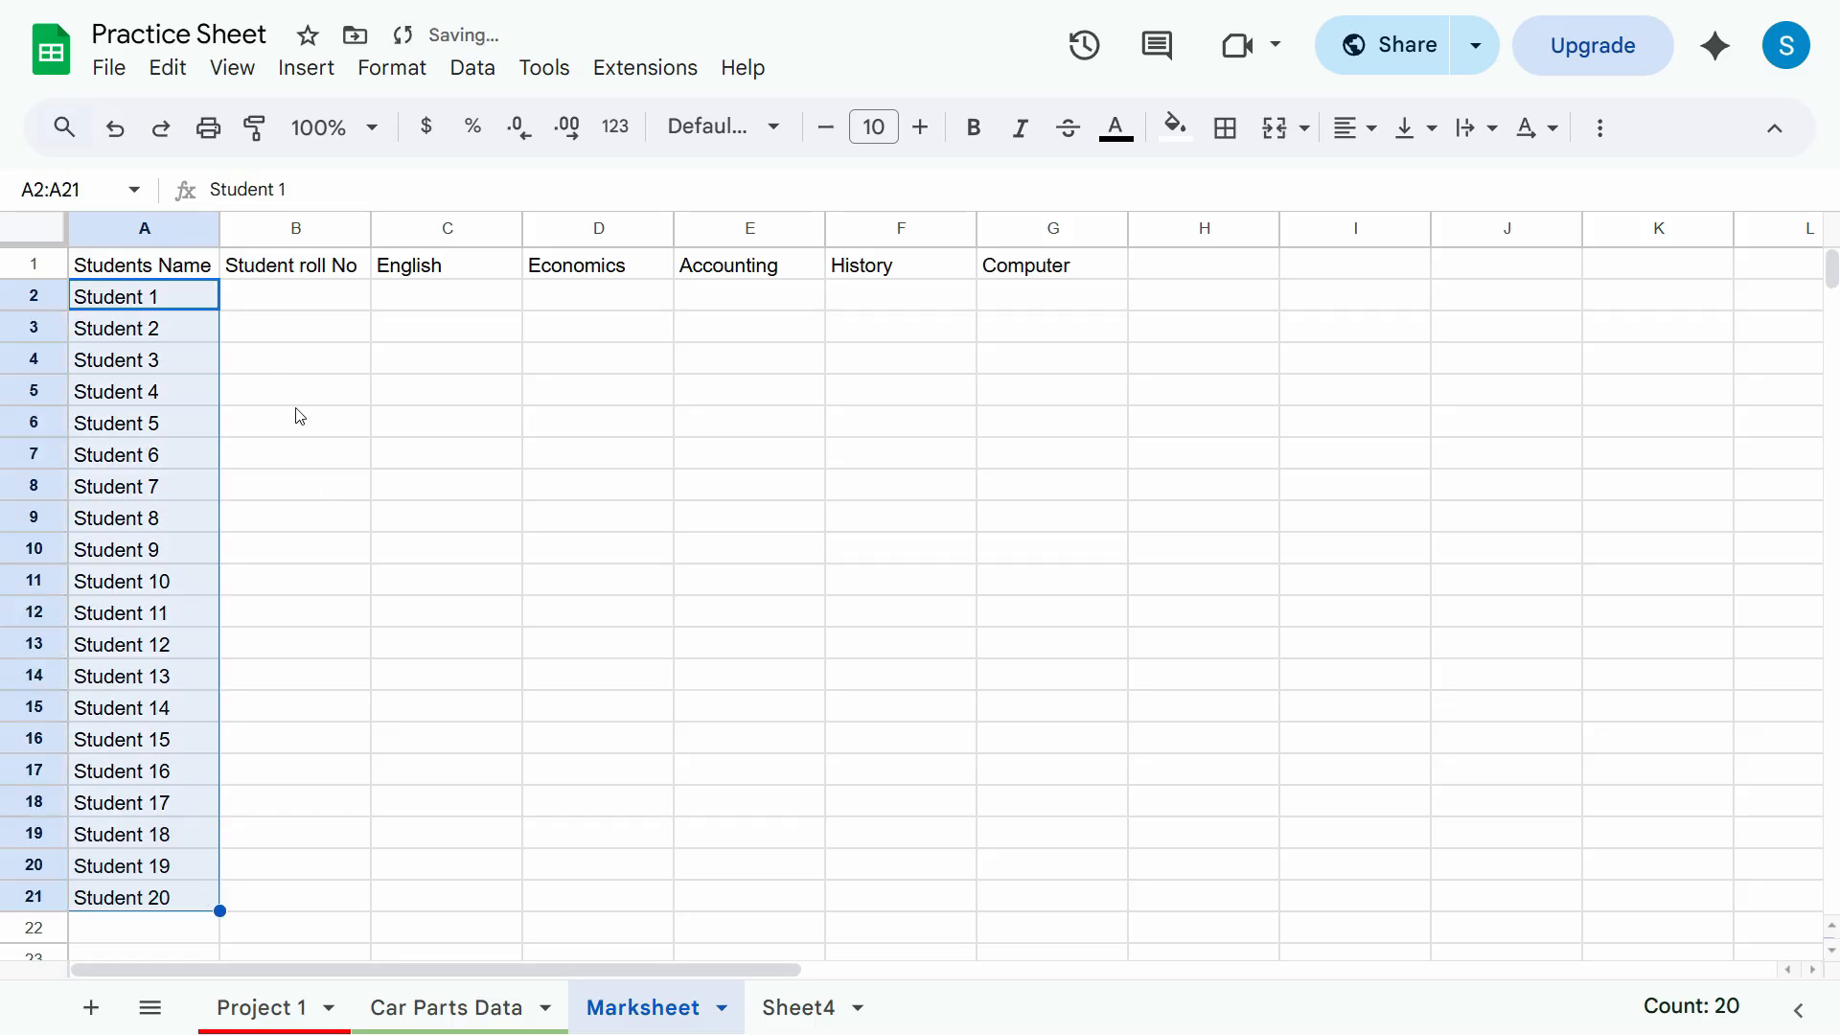
- Enter roll number ST-001-01 in B2 and fill the series down to ST-001-20 in B21
left_click(305, 301)
type("S")
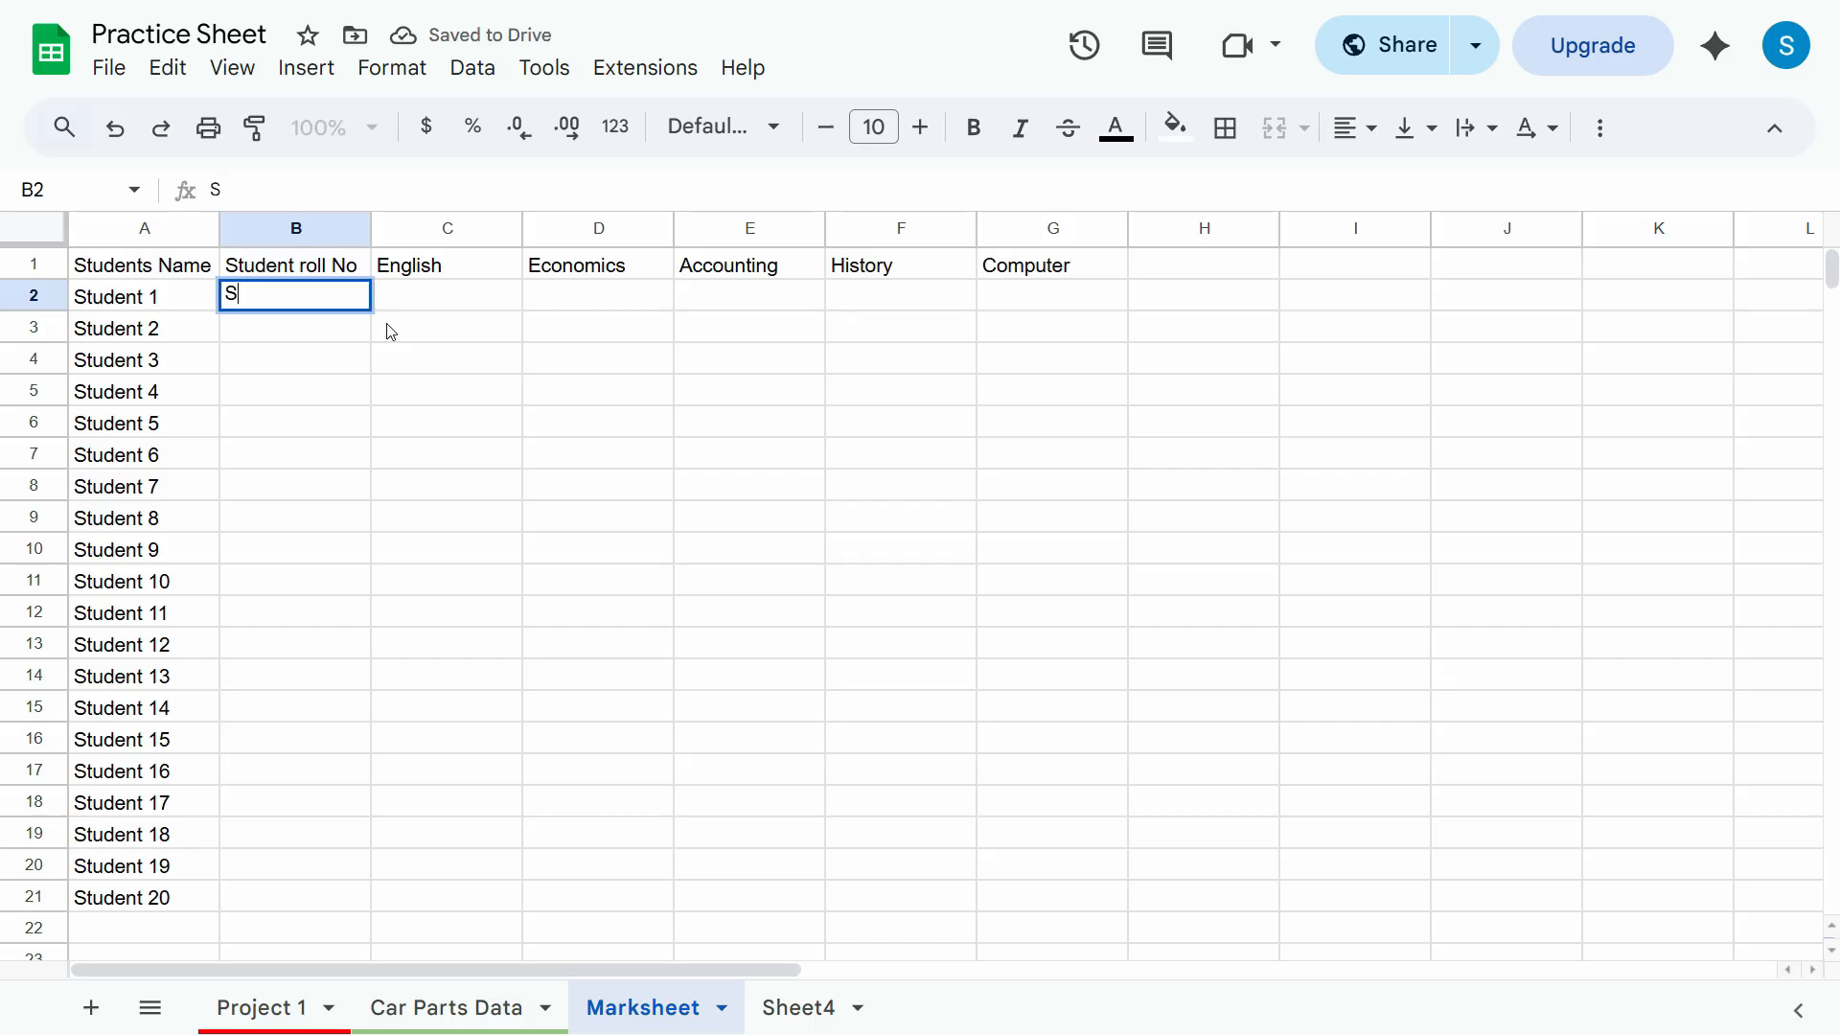
type("T-001-")
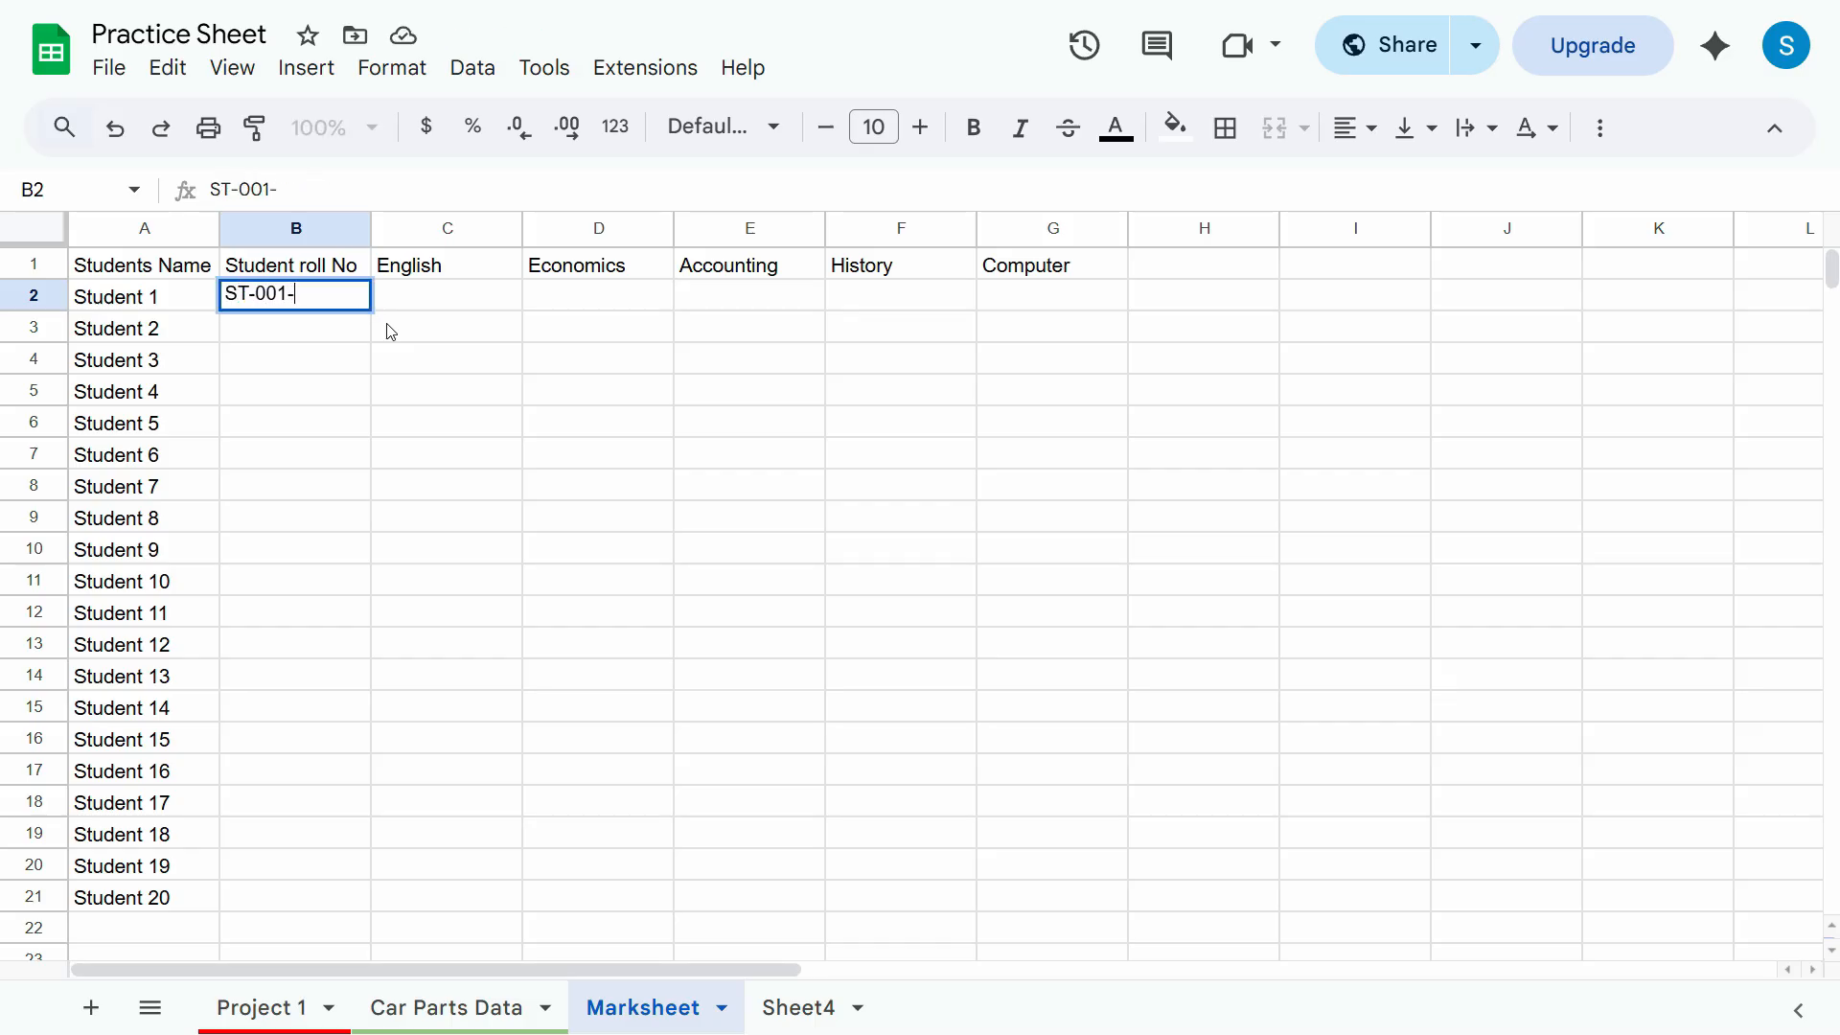
type("01")
key("BackSpace")
type("01")
key("Return")
left_click(326, 299)
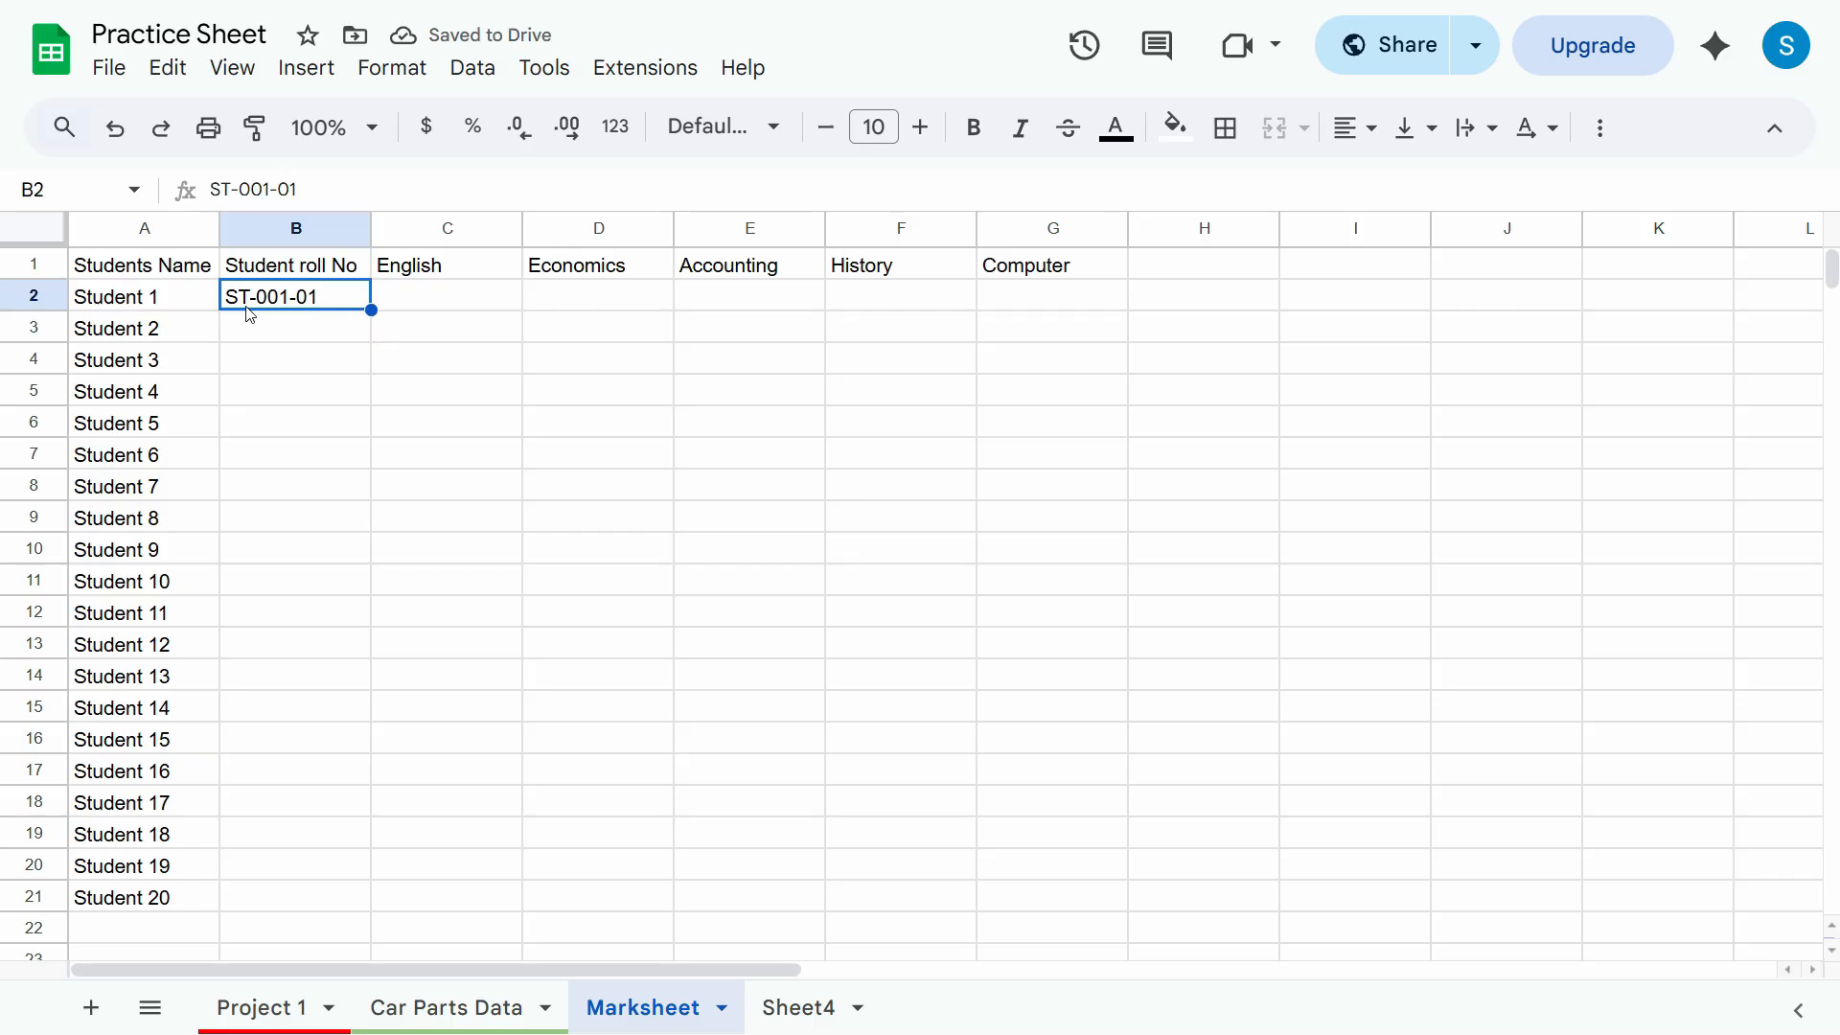
double_click(373, 310)
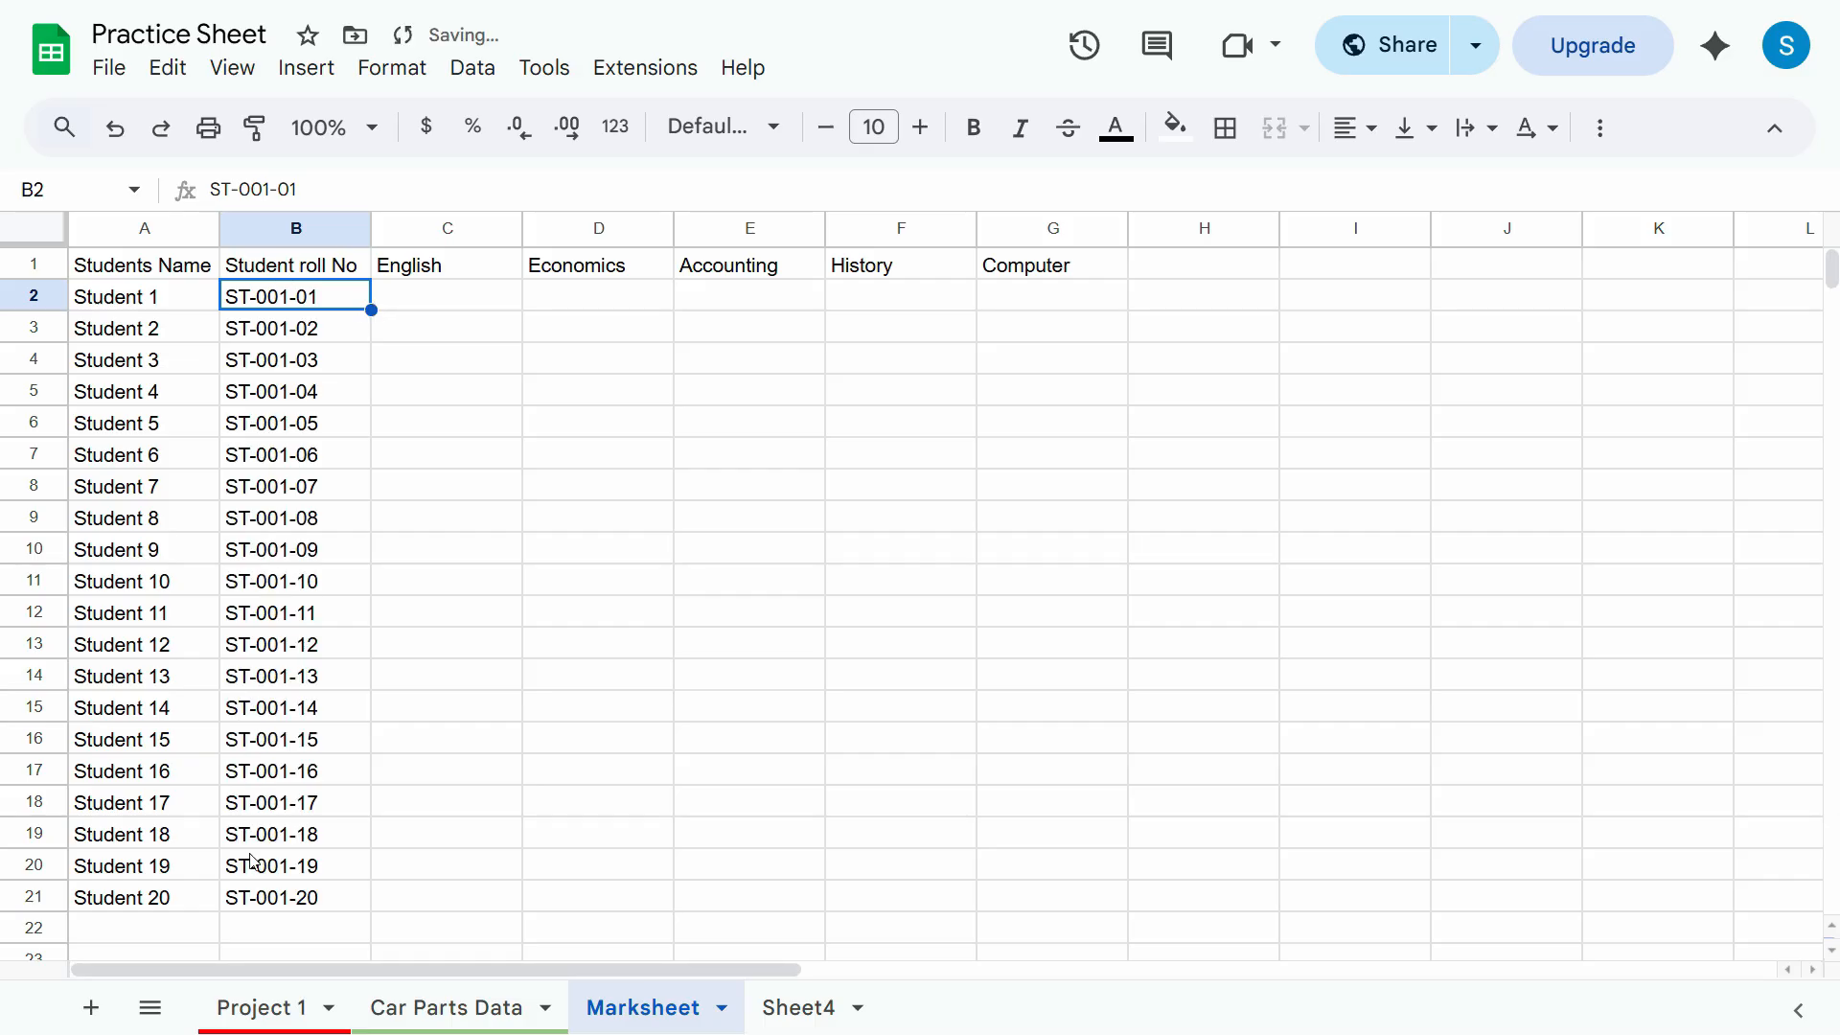
- Begin a formula in C2 under English with the function name rand
left_click(466, 302)
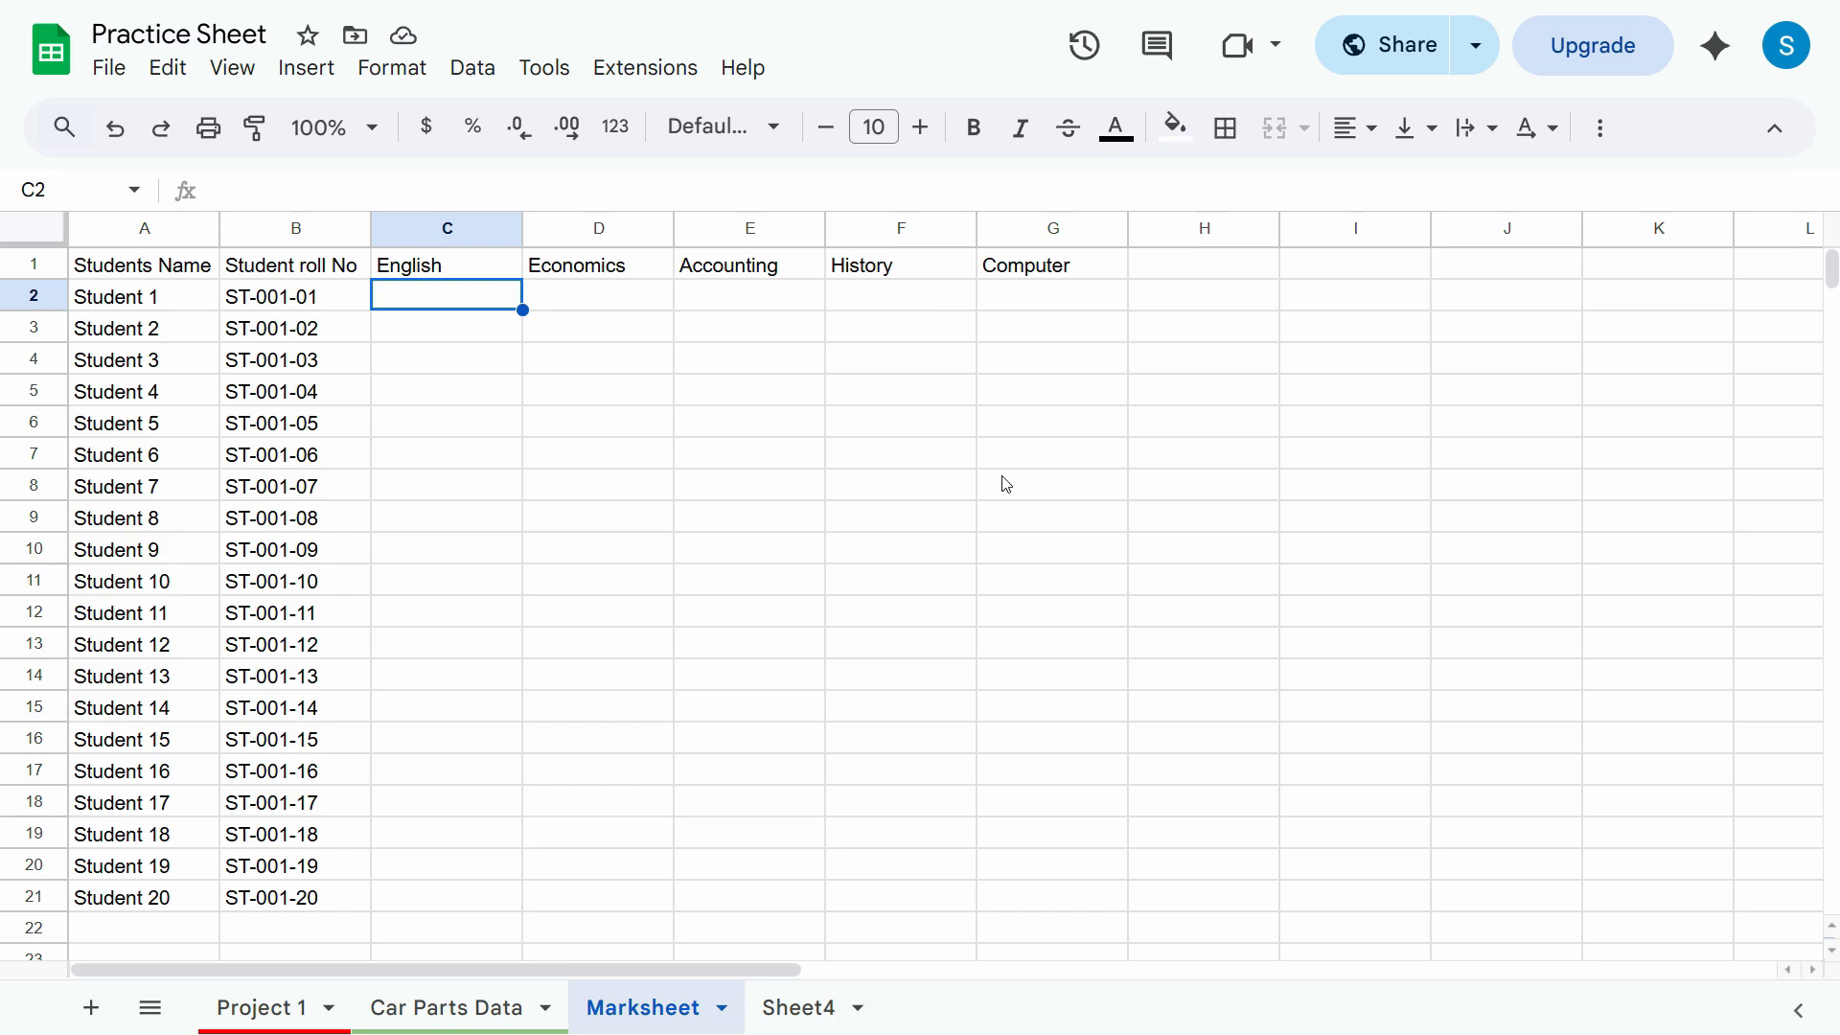
type("=")
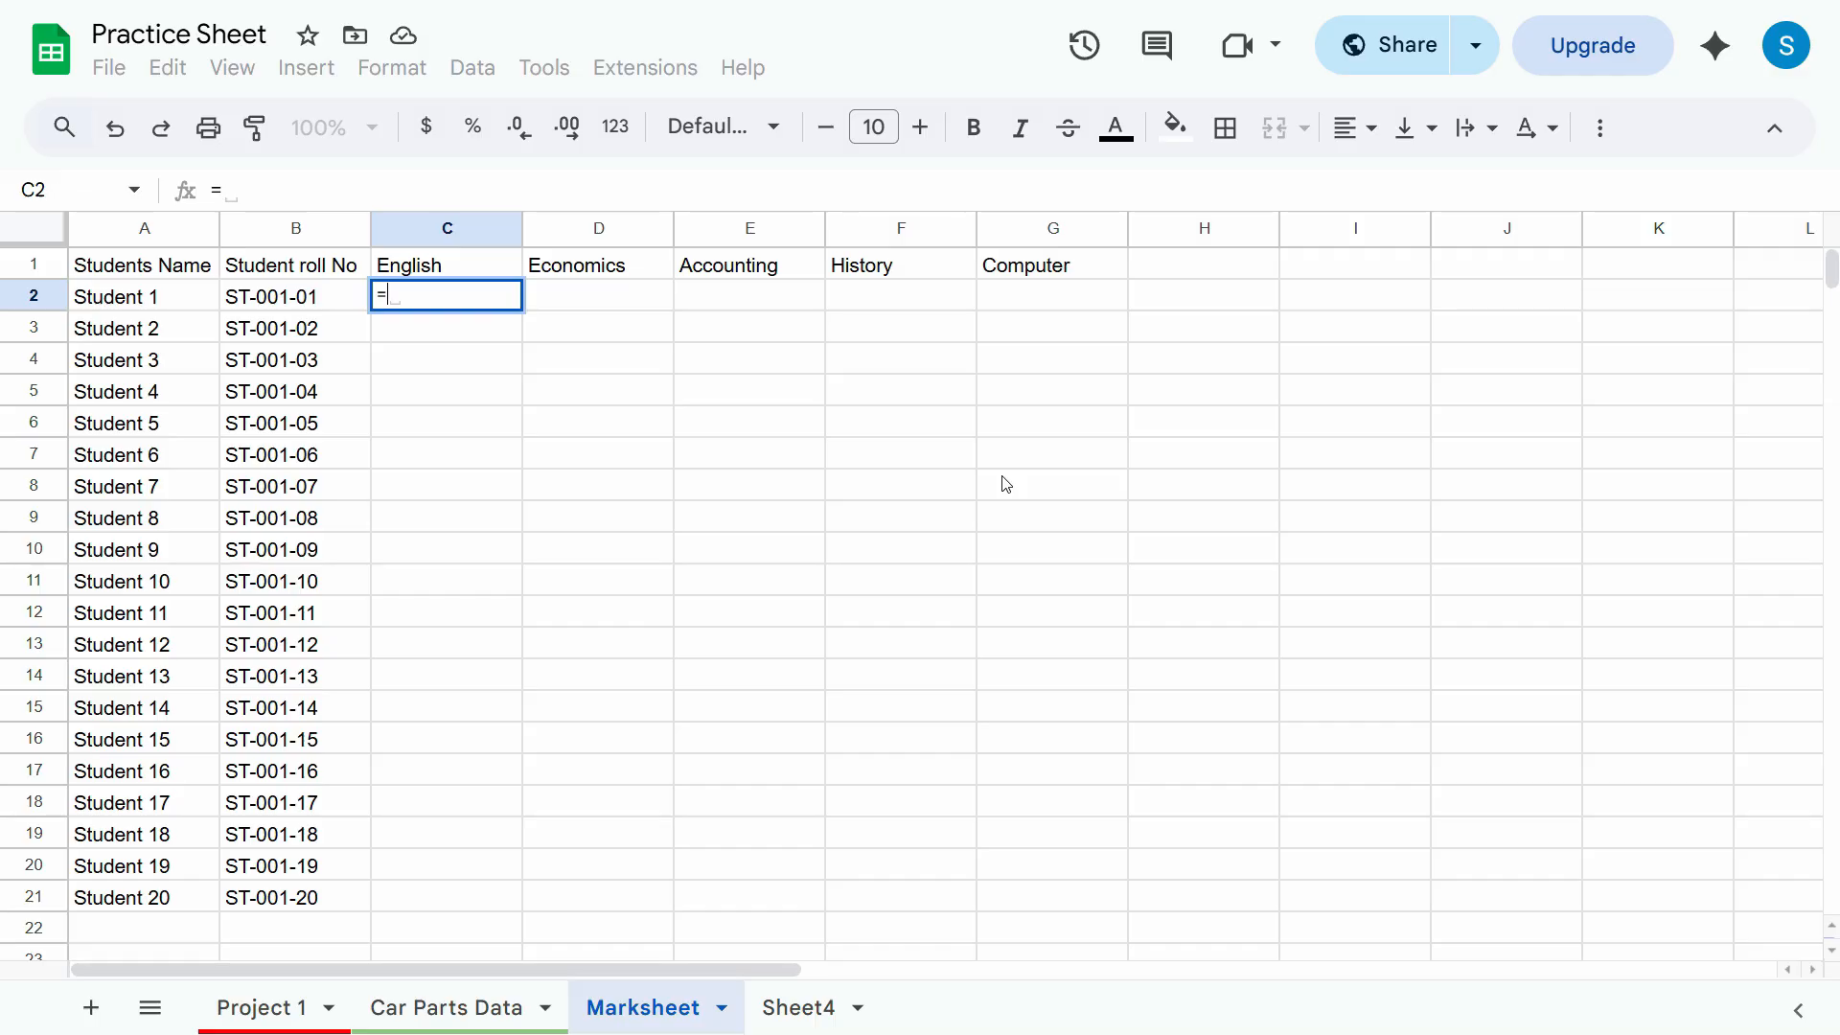
type("rand")
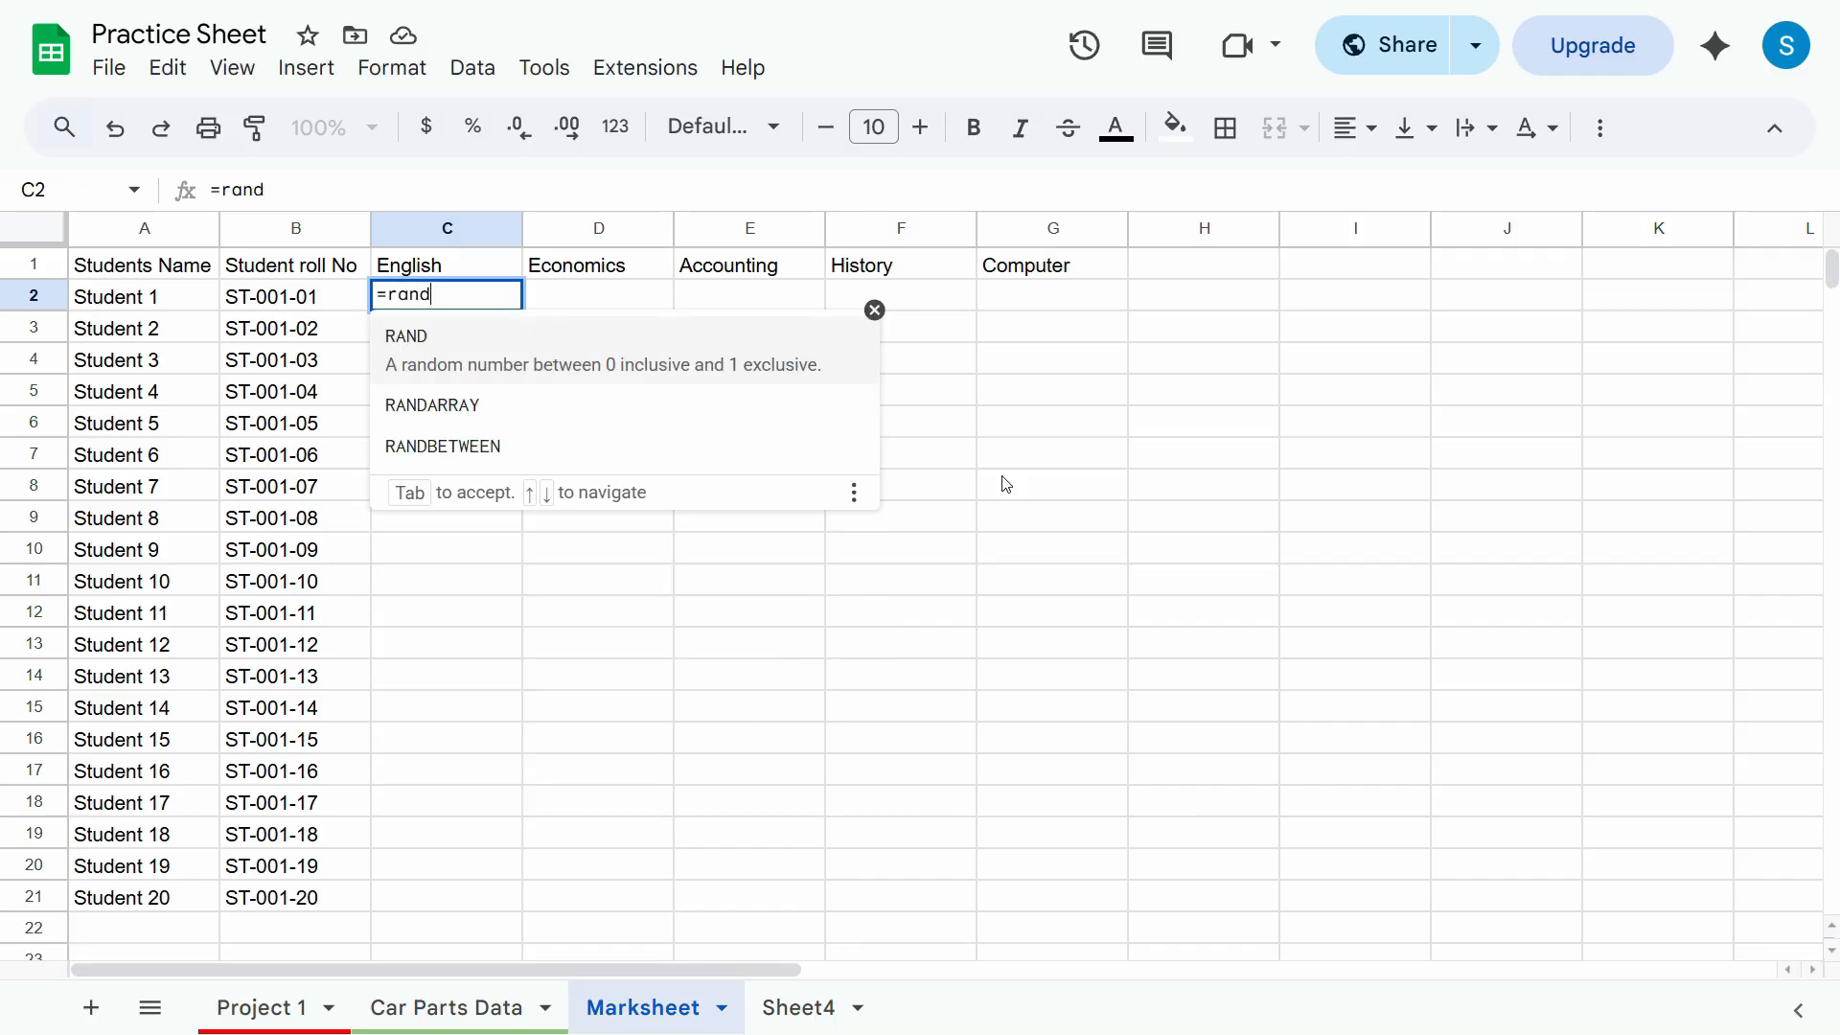
left_click(464, 453)
left_click(464, 453)
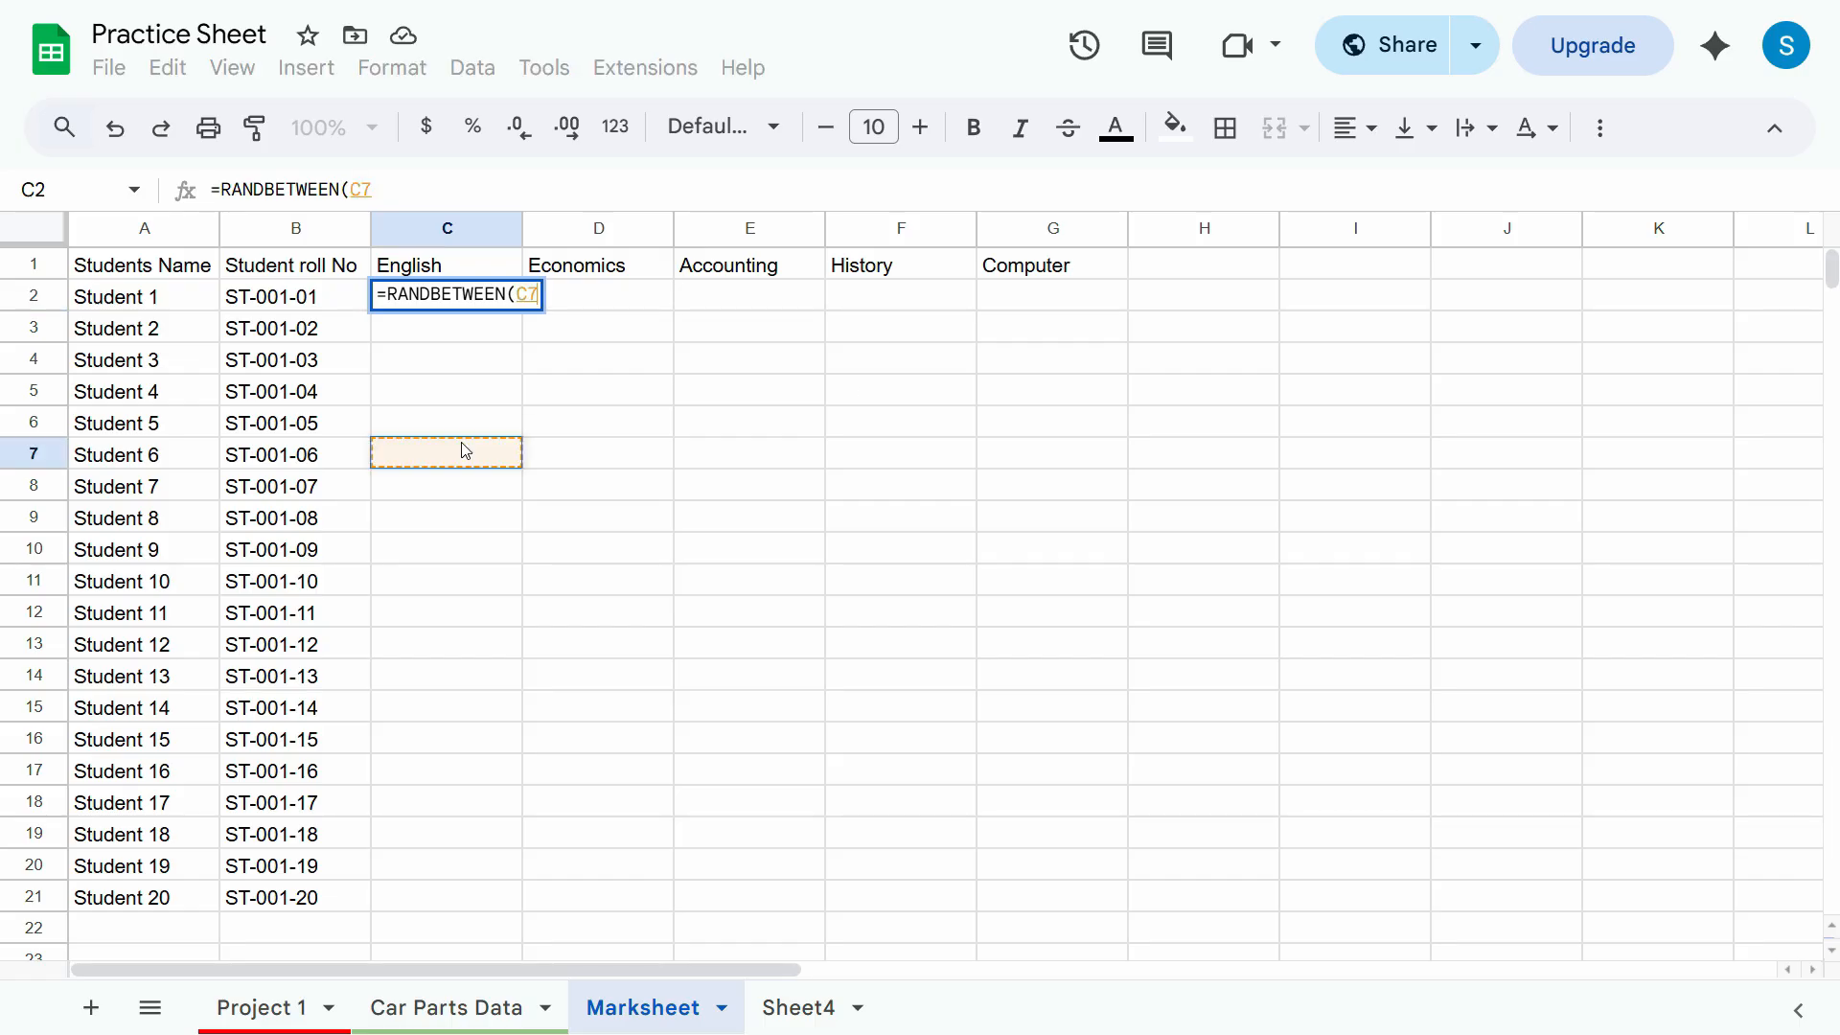
key("BackSpace")
key("BackSpace")
key("BackSpace")
key("BackSpace")
key("BackSpace")
key("BackSpace")
key("BackSpace")
key("BackSpace")
key("BackSpace")
key("BackSpace")
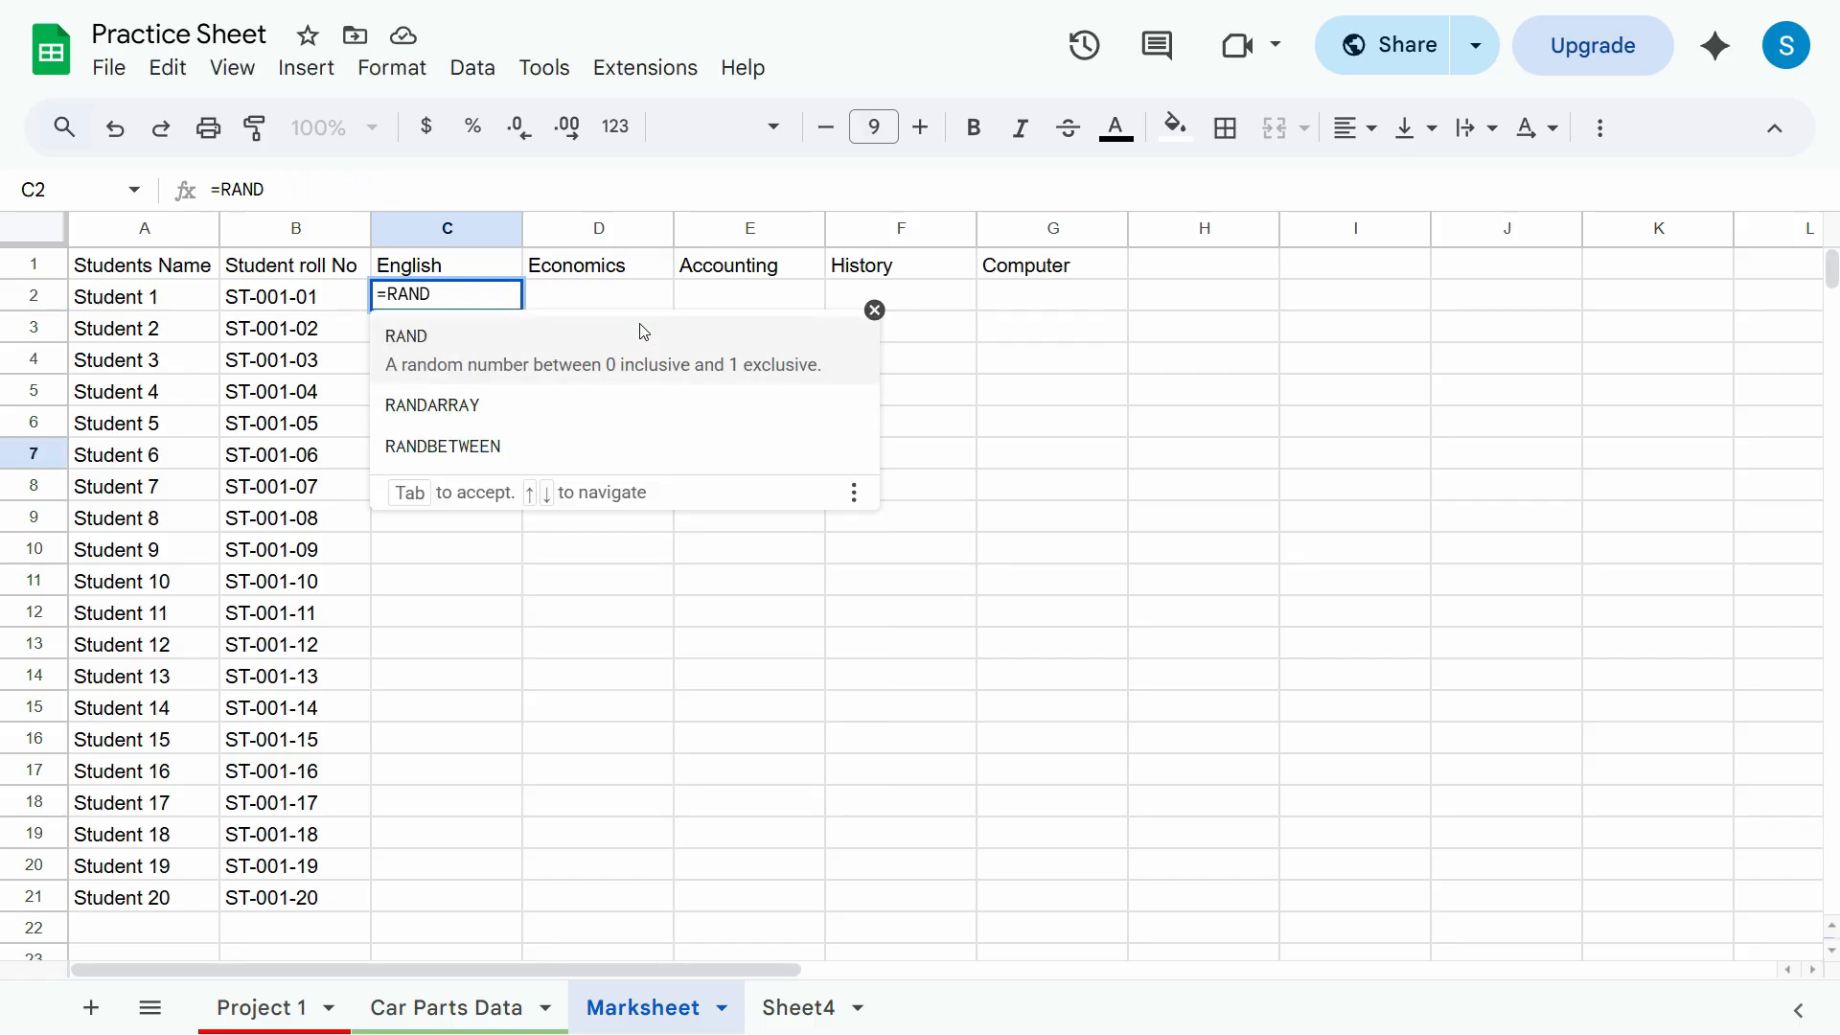
- Use the suggested RANDBETWEEN function for the formula in C2
key("Down")
key("Down")
key("Up")
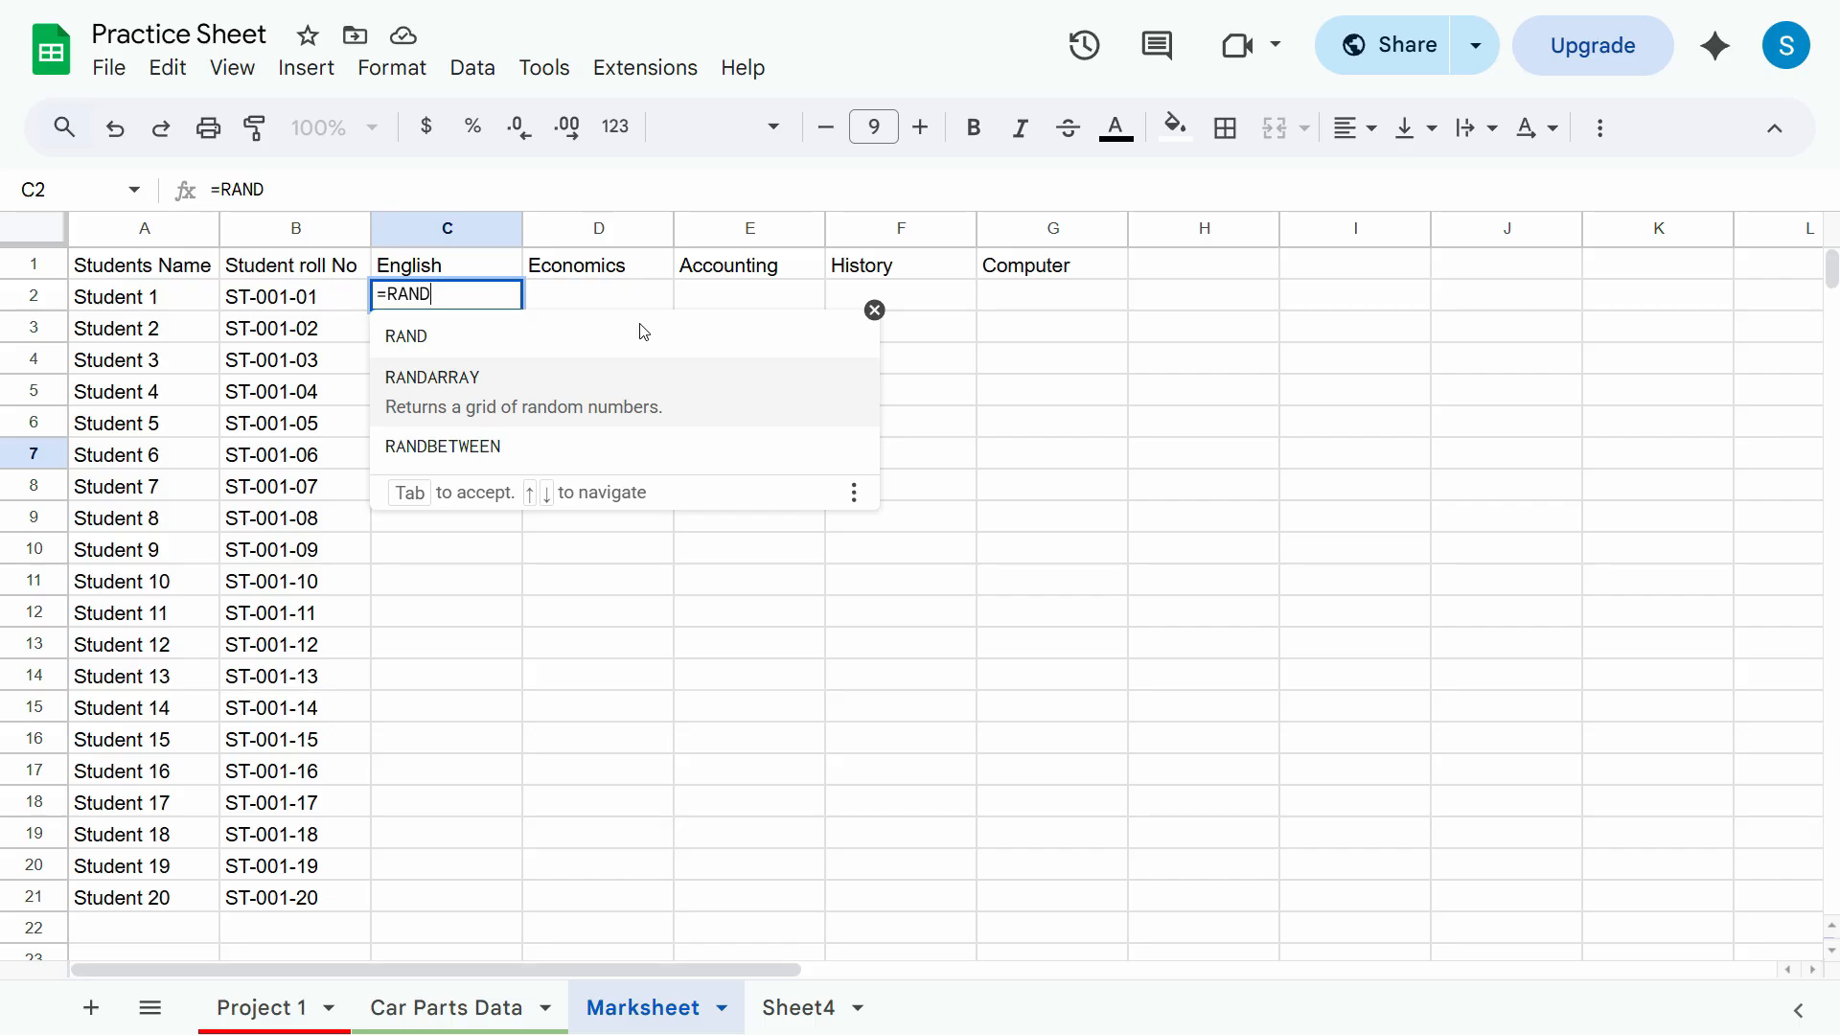
key("Down")
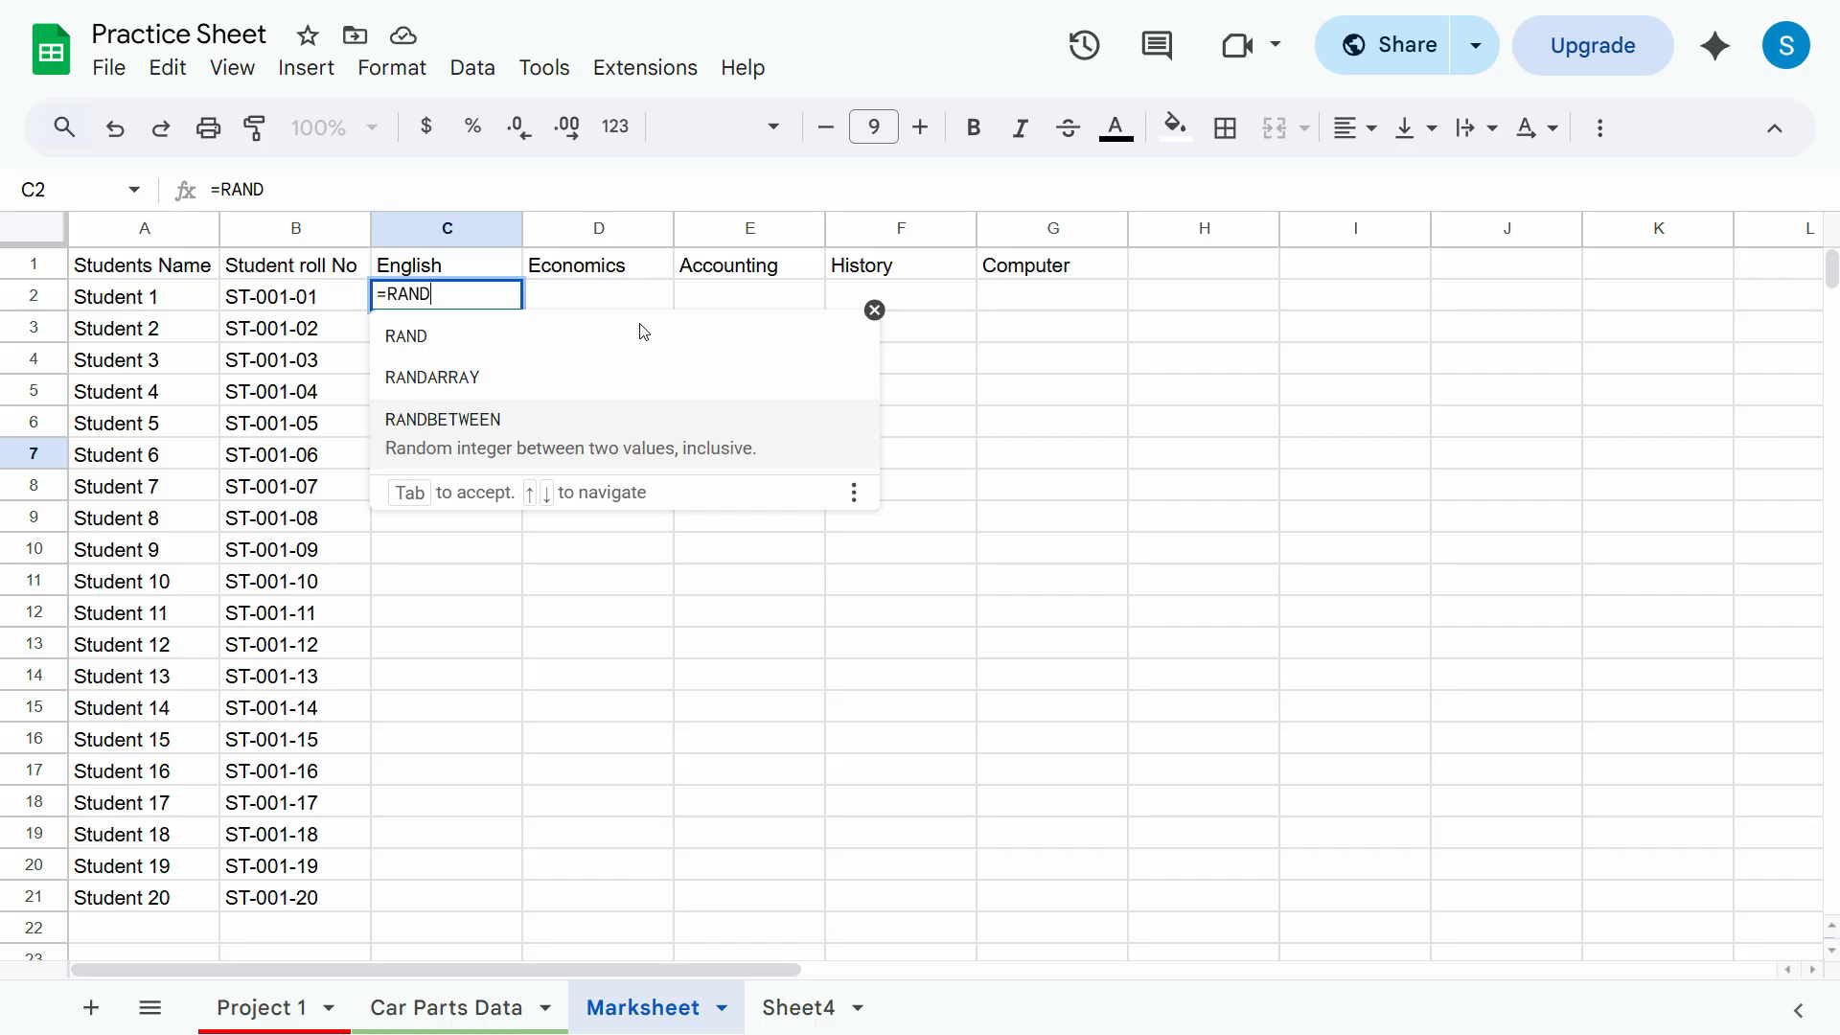
key("Tab")
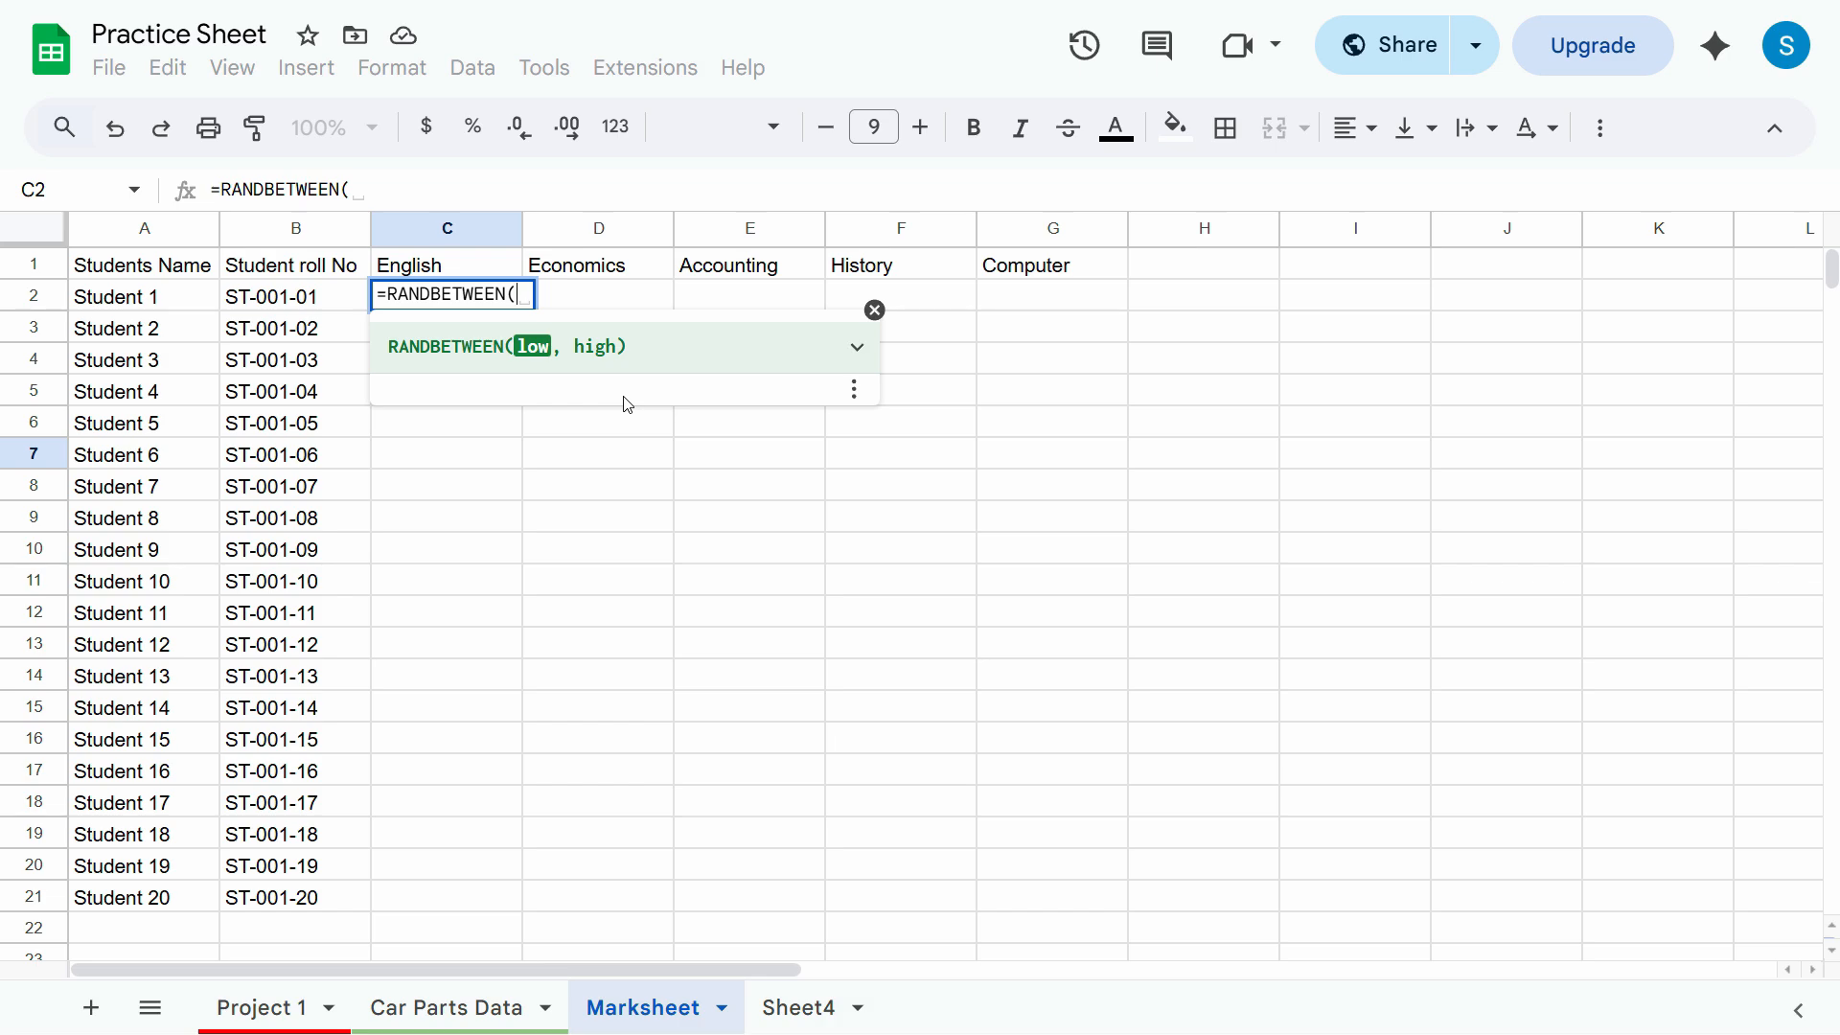
- Complete the C2 formula with a low value of 35 and a high value of 95, and commit it
type("35")
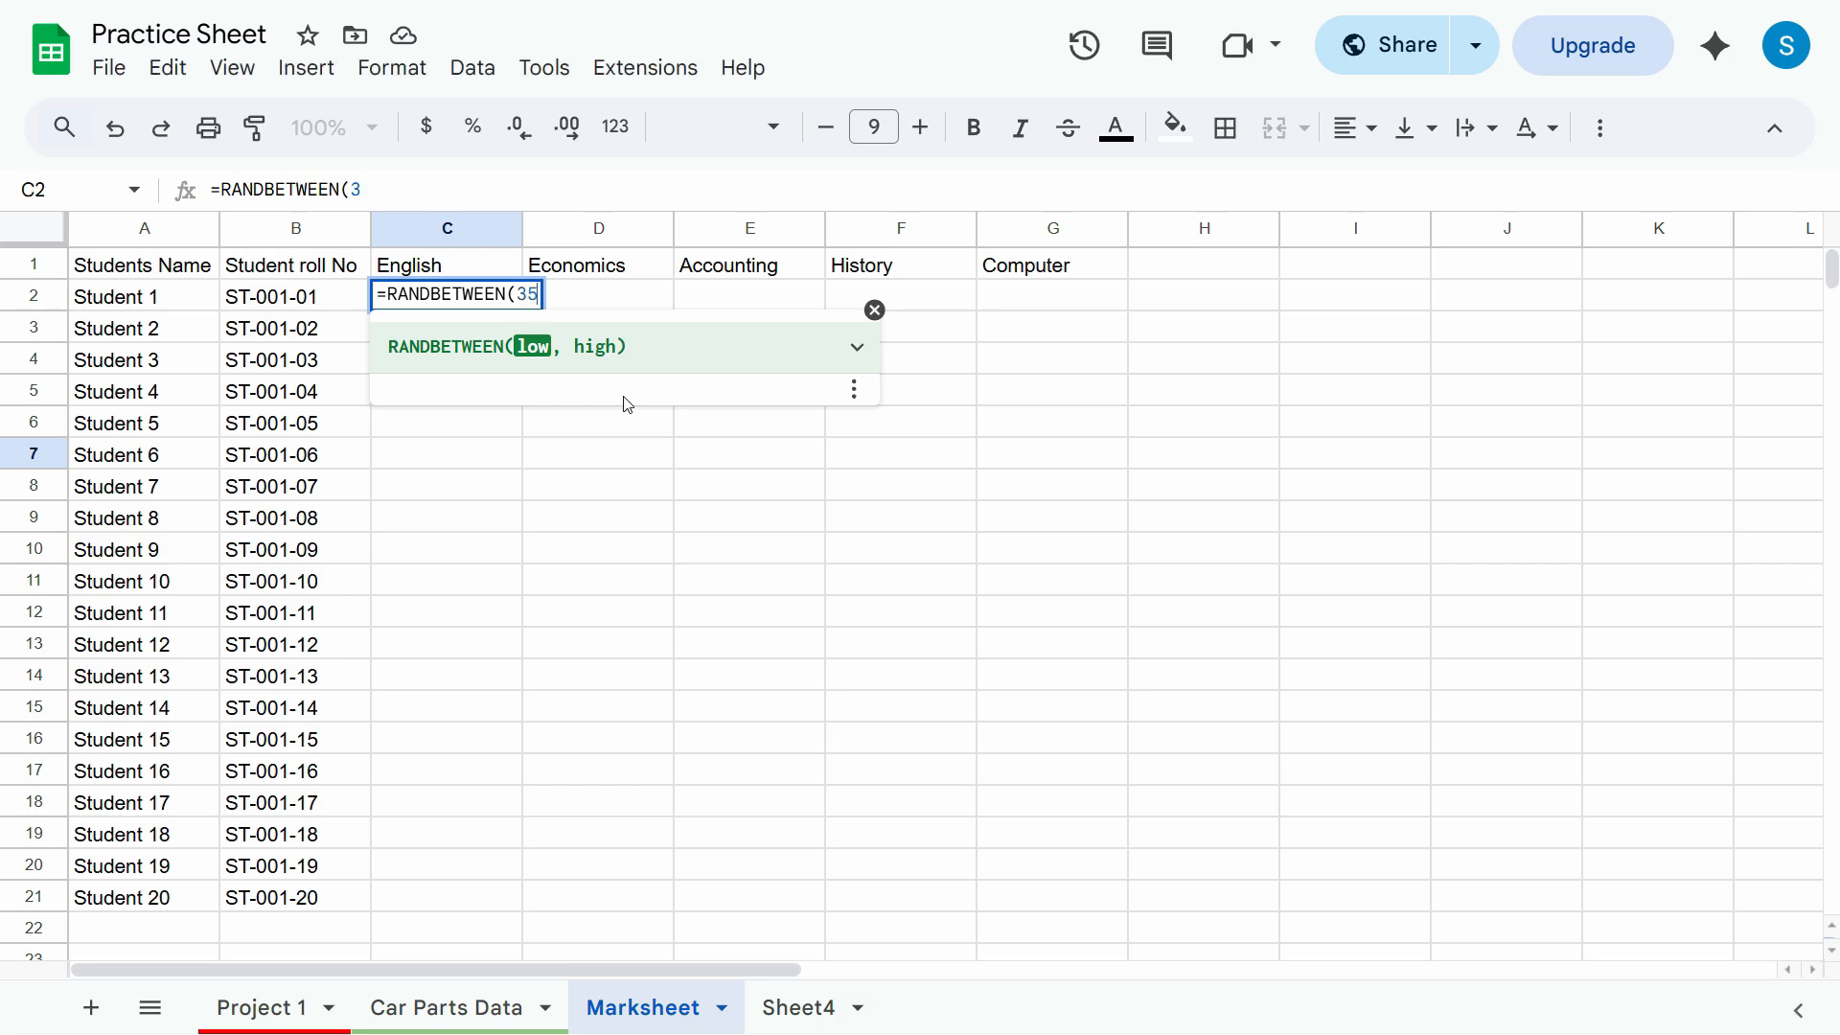
type(",95")
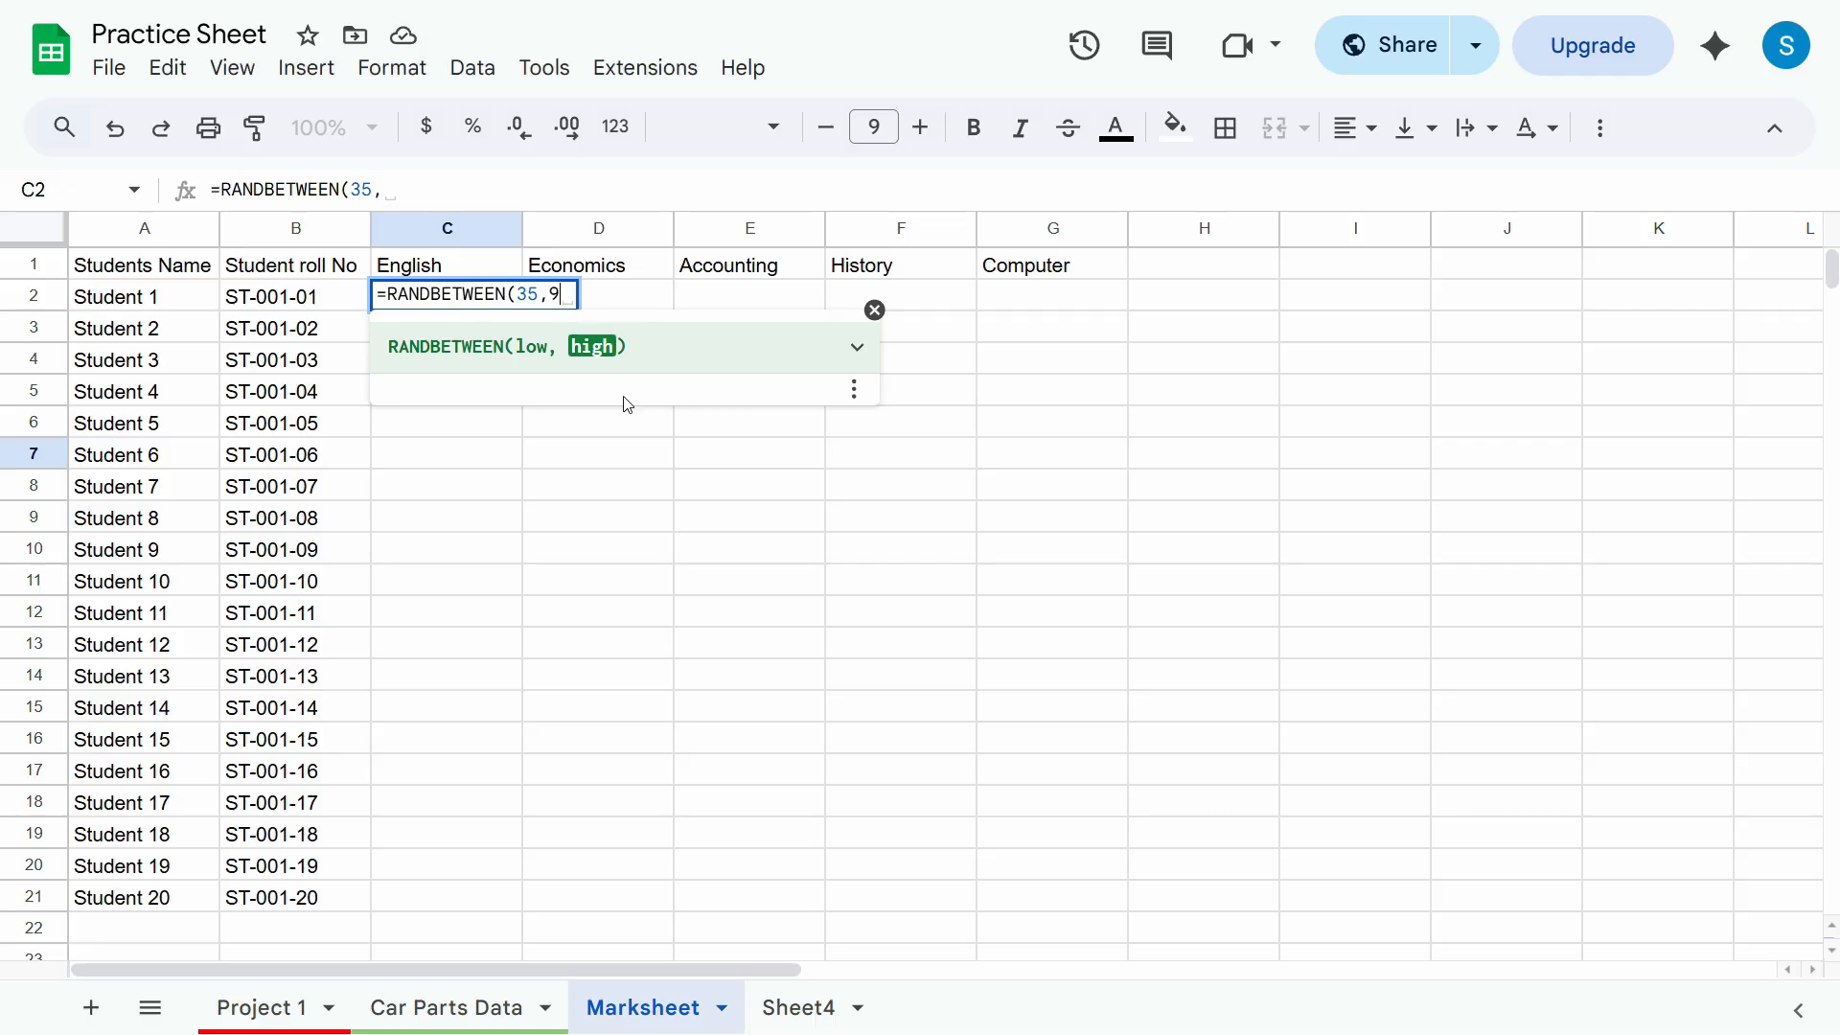
key("BackSpace")
key("BackSpace")
key("BackSpace")
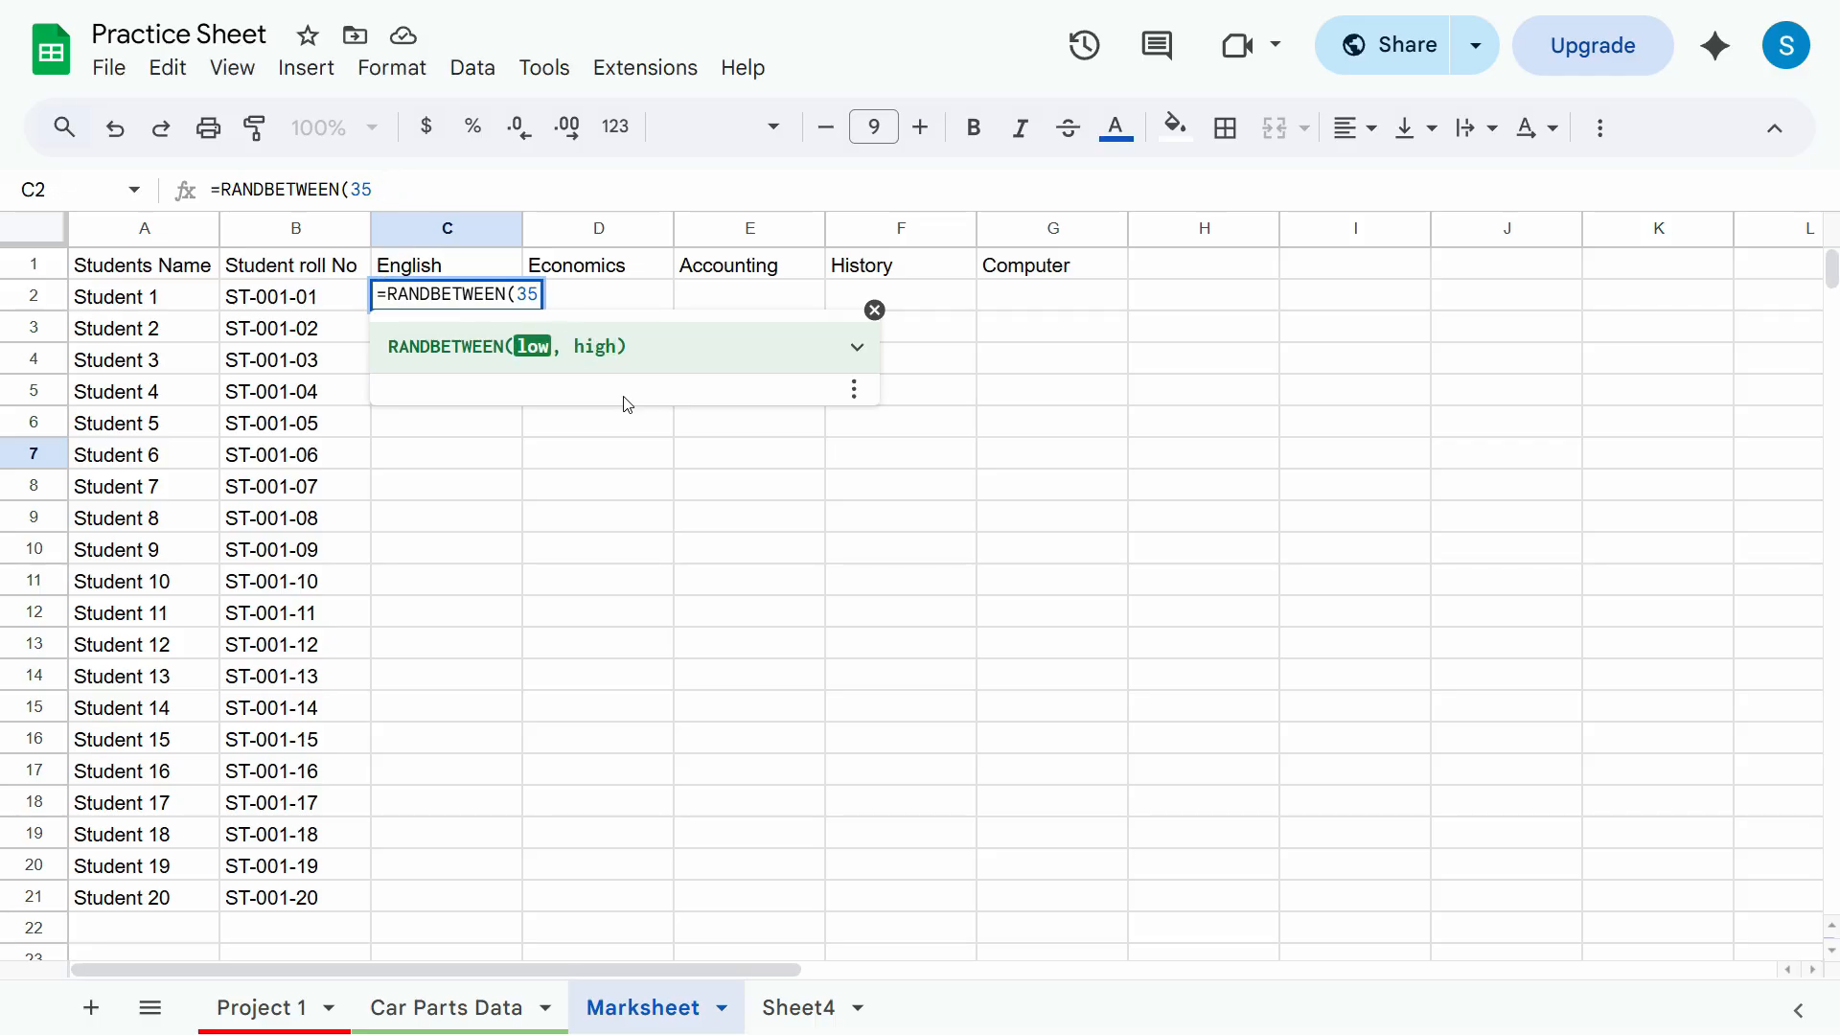
type(",")
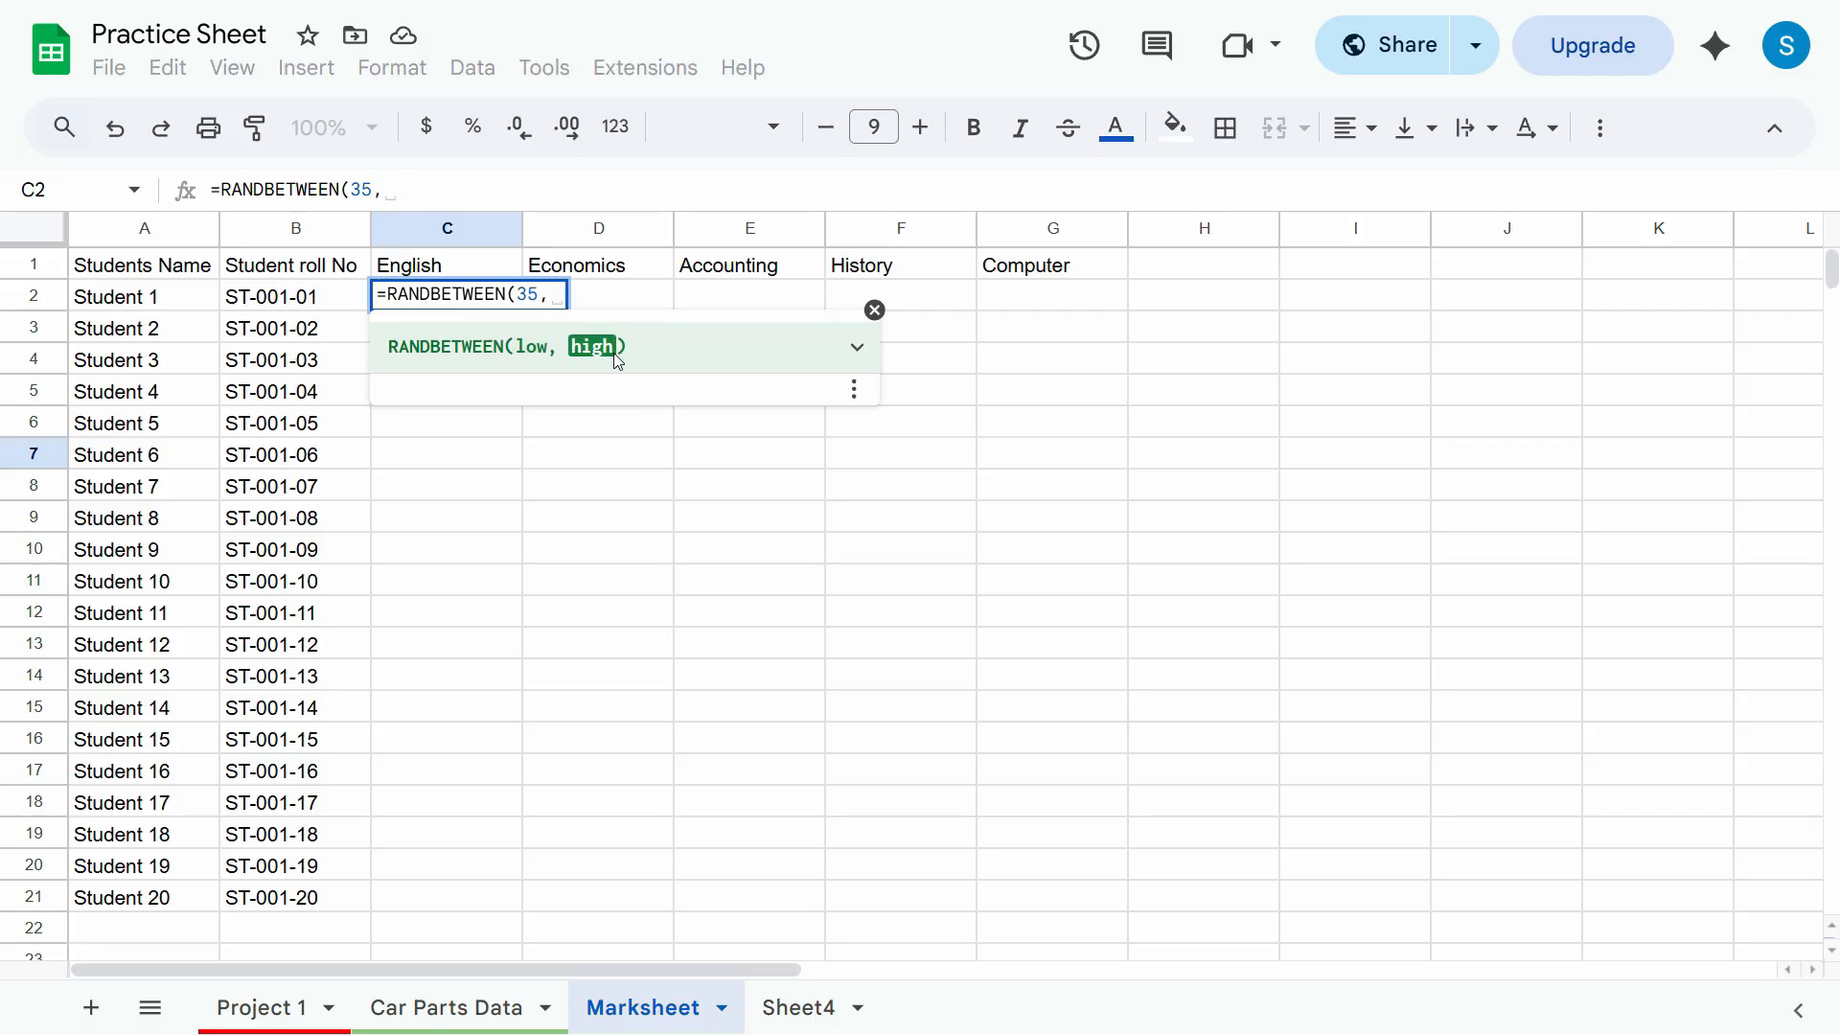
key("BackSpace")
key("BackSpace")
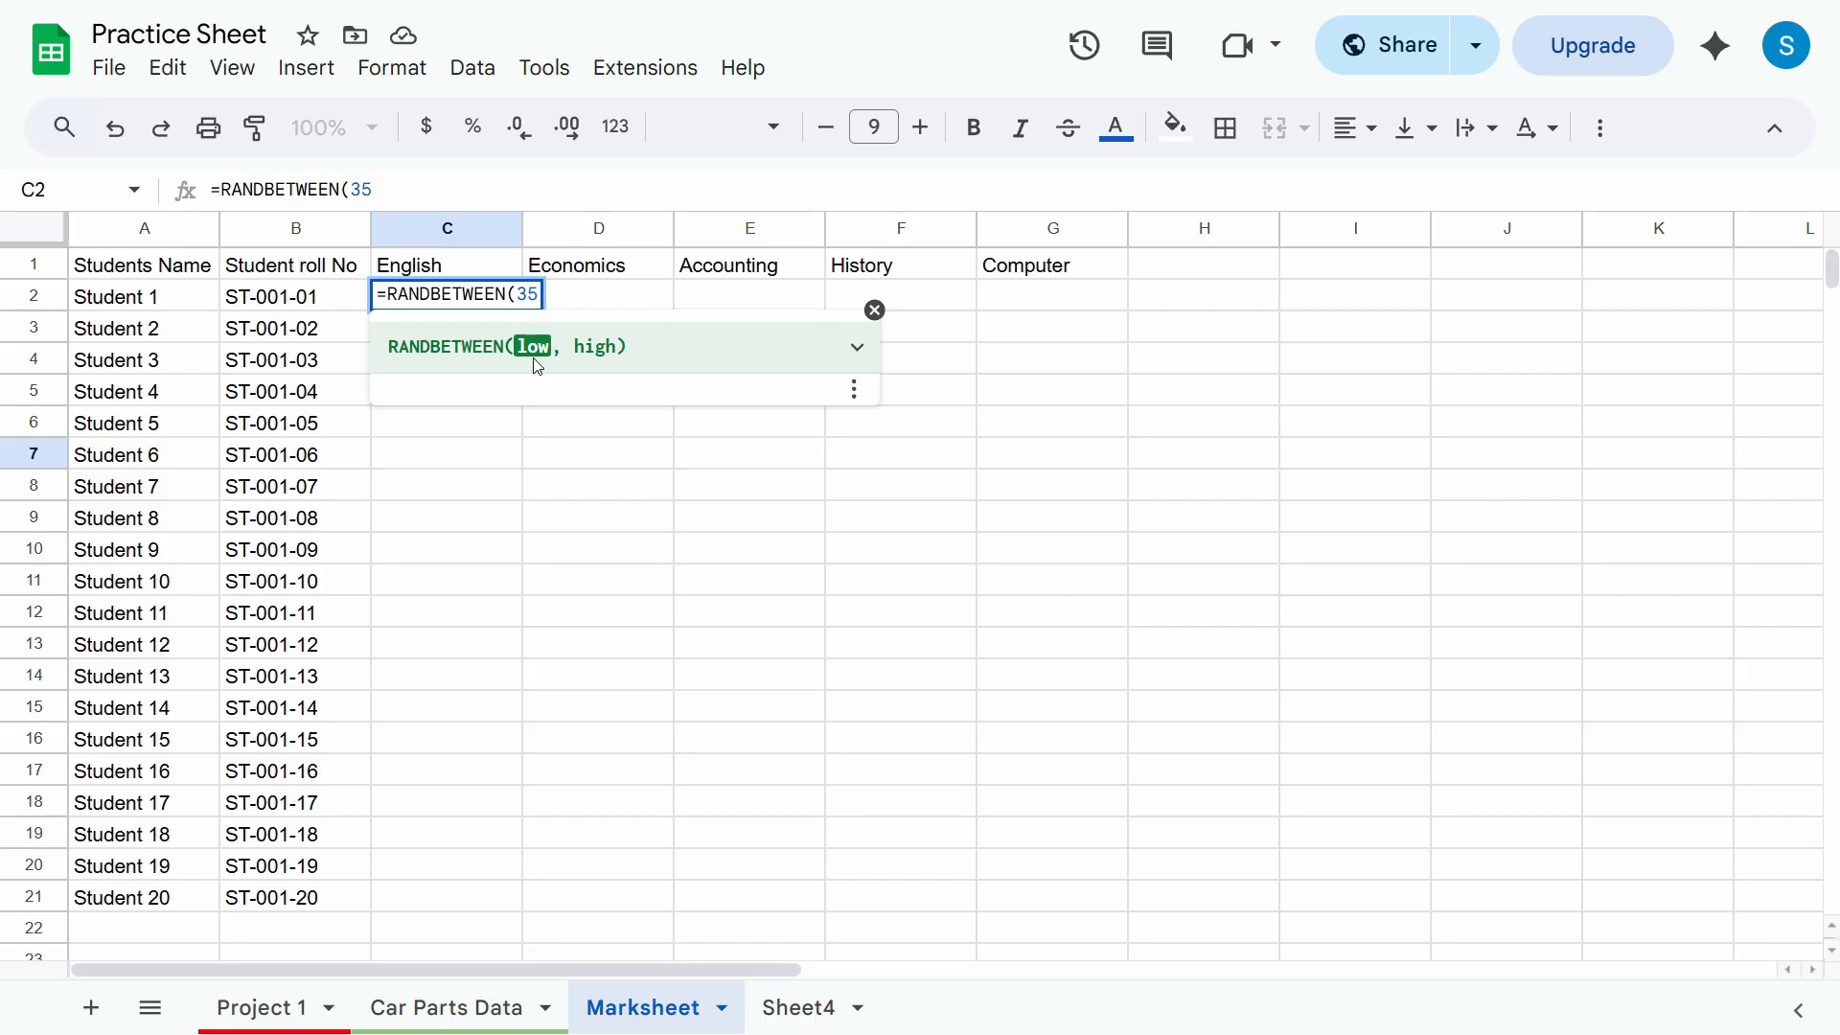
type(",95")
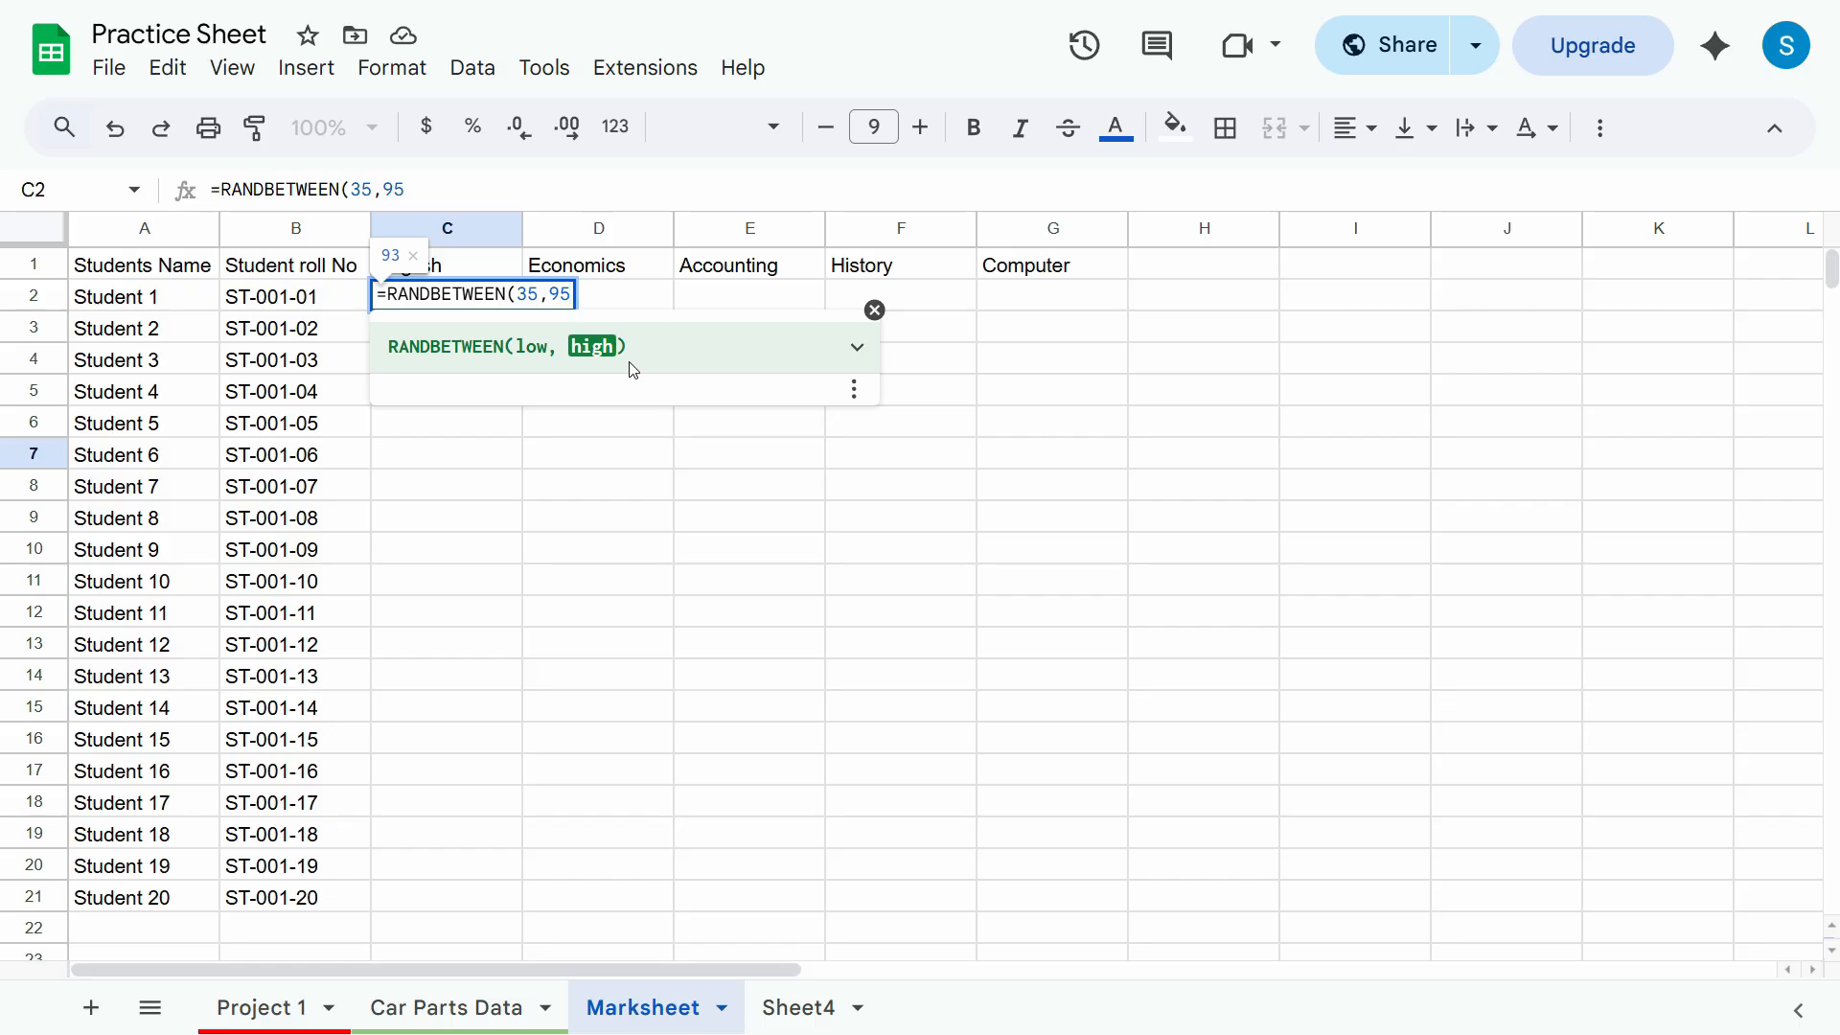
key("Return")
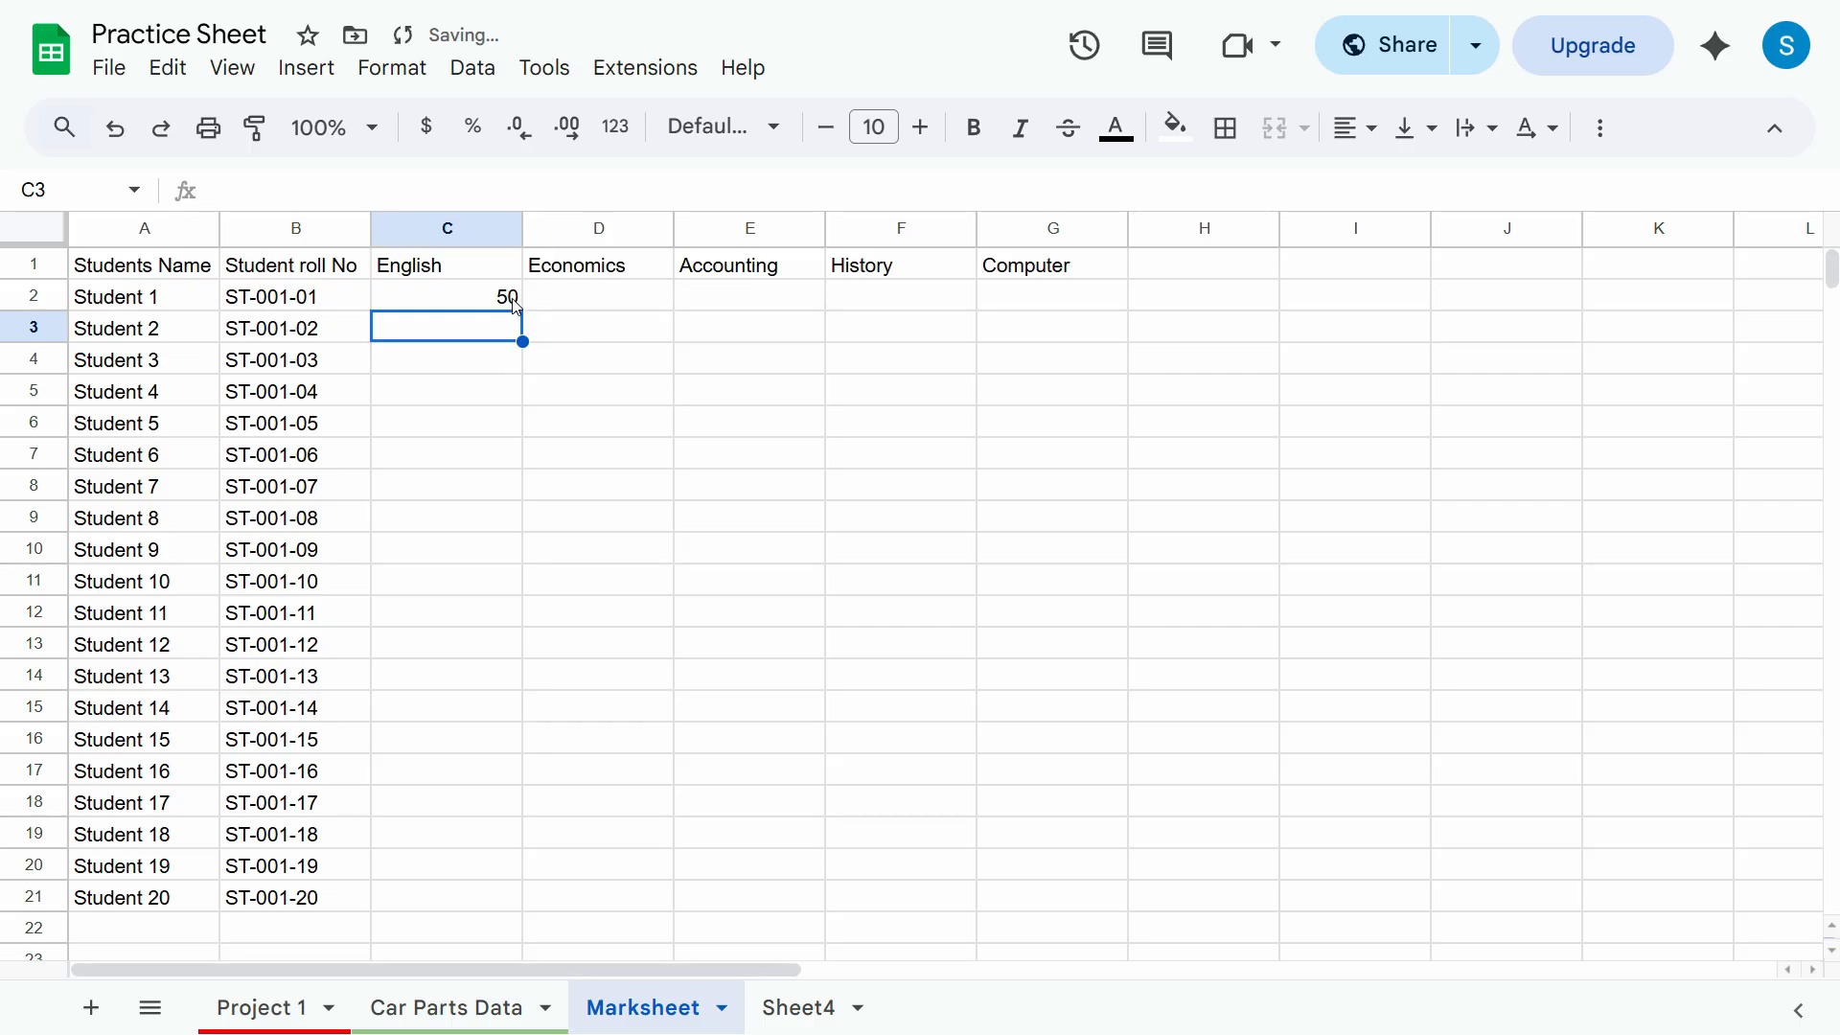
- Fill the C2 formula across to Computer in G2 and down to row 21 for all students
left_click(515, 305)
left_click_drag(520, 309, 1119, 307)
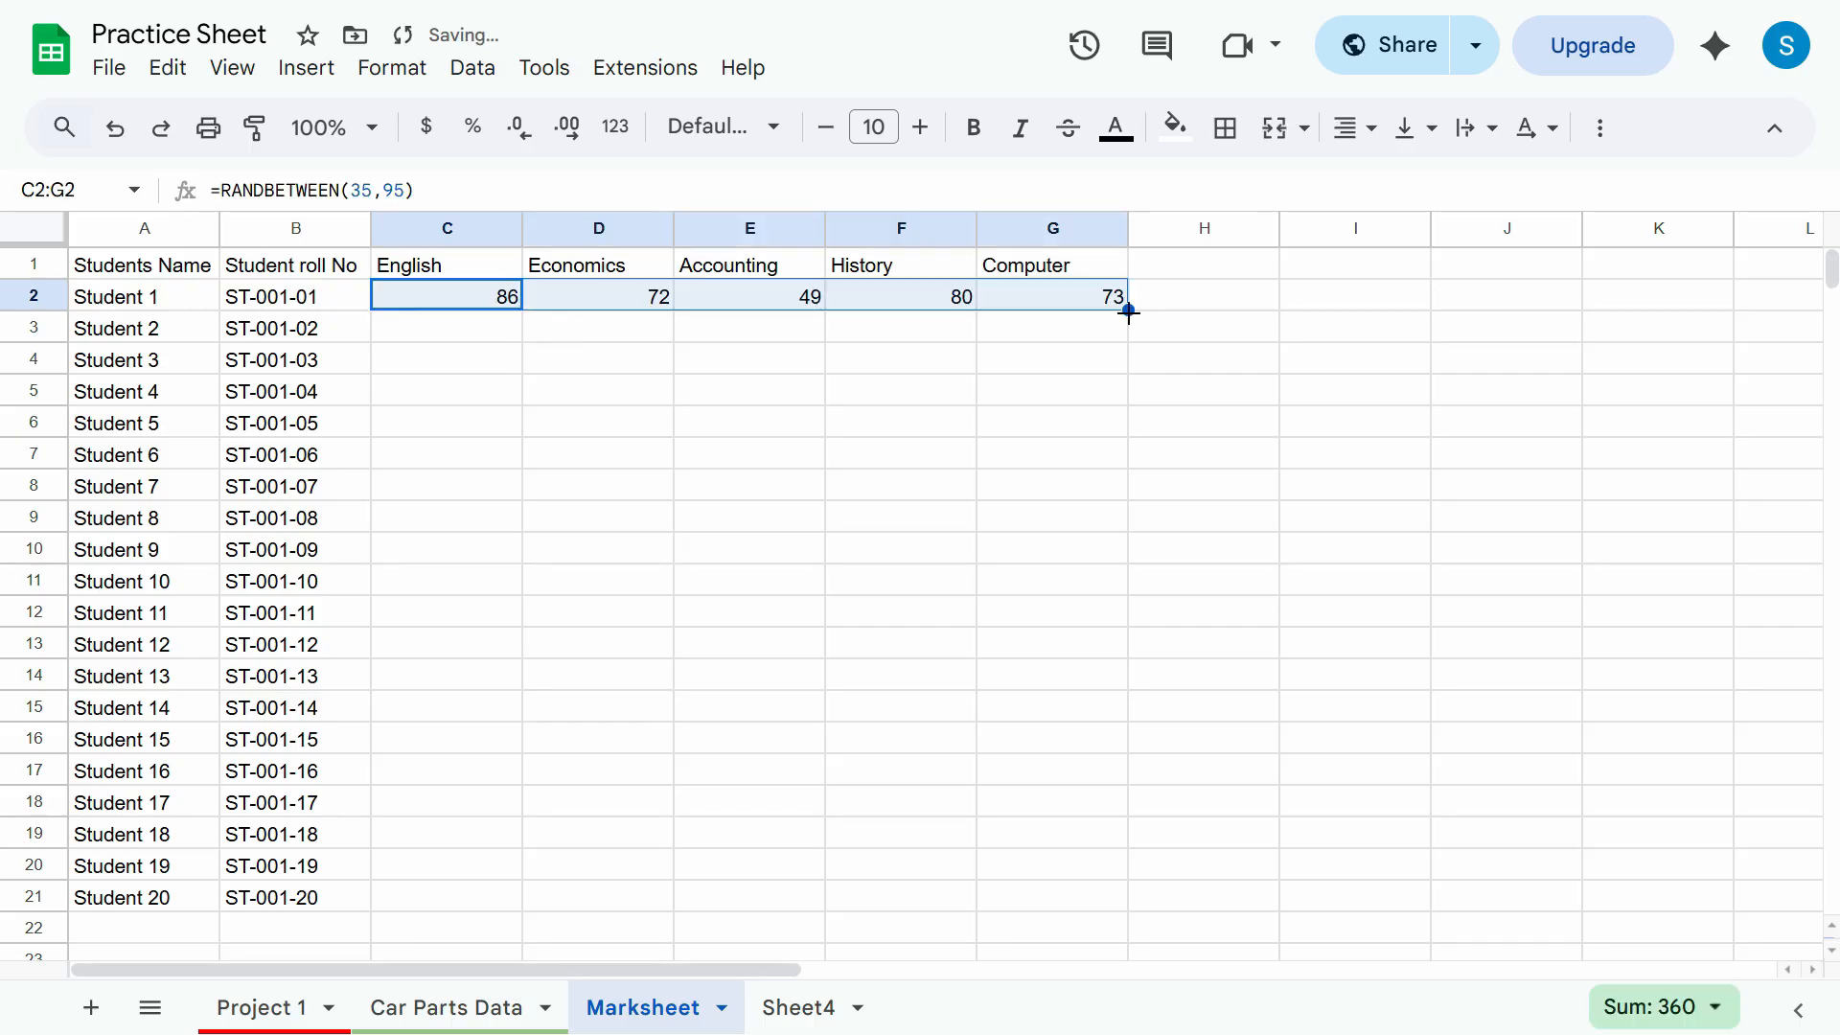
double_click(1129, 310)
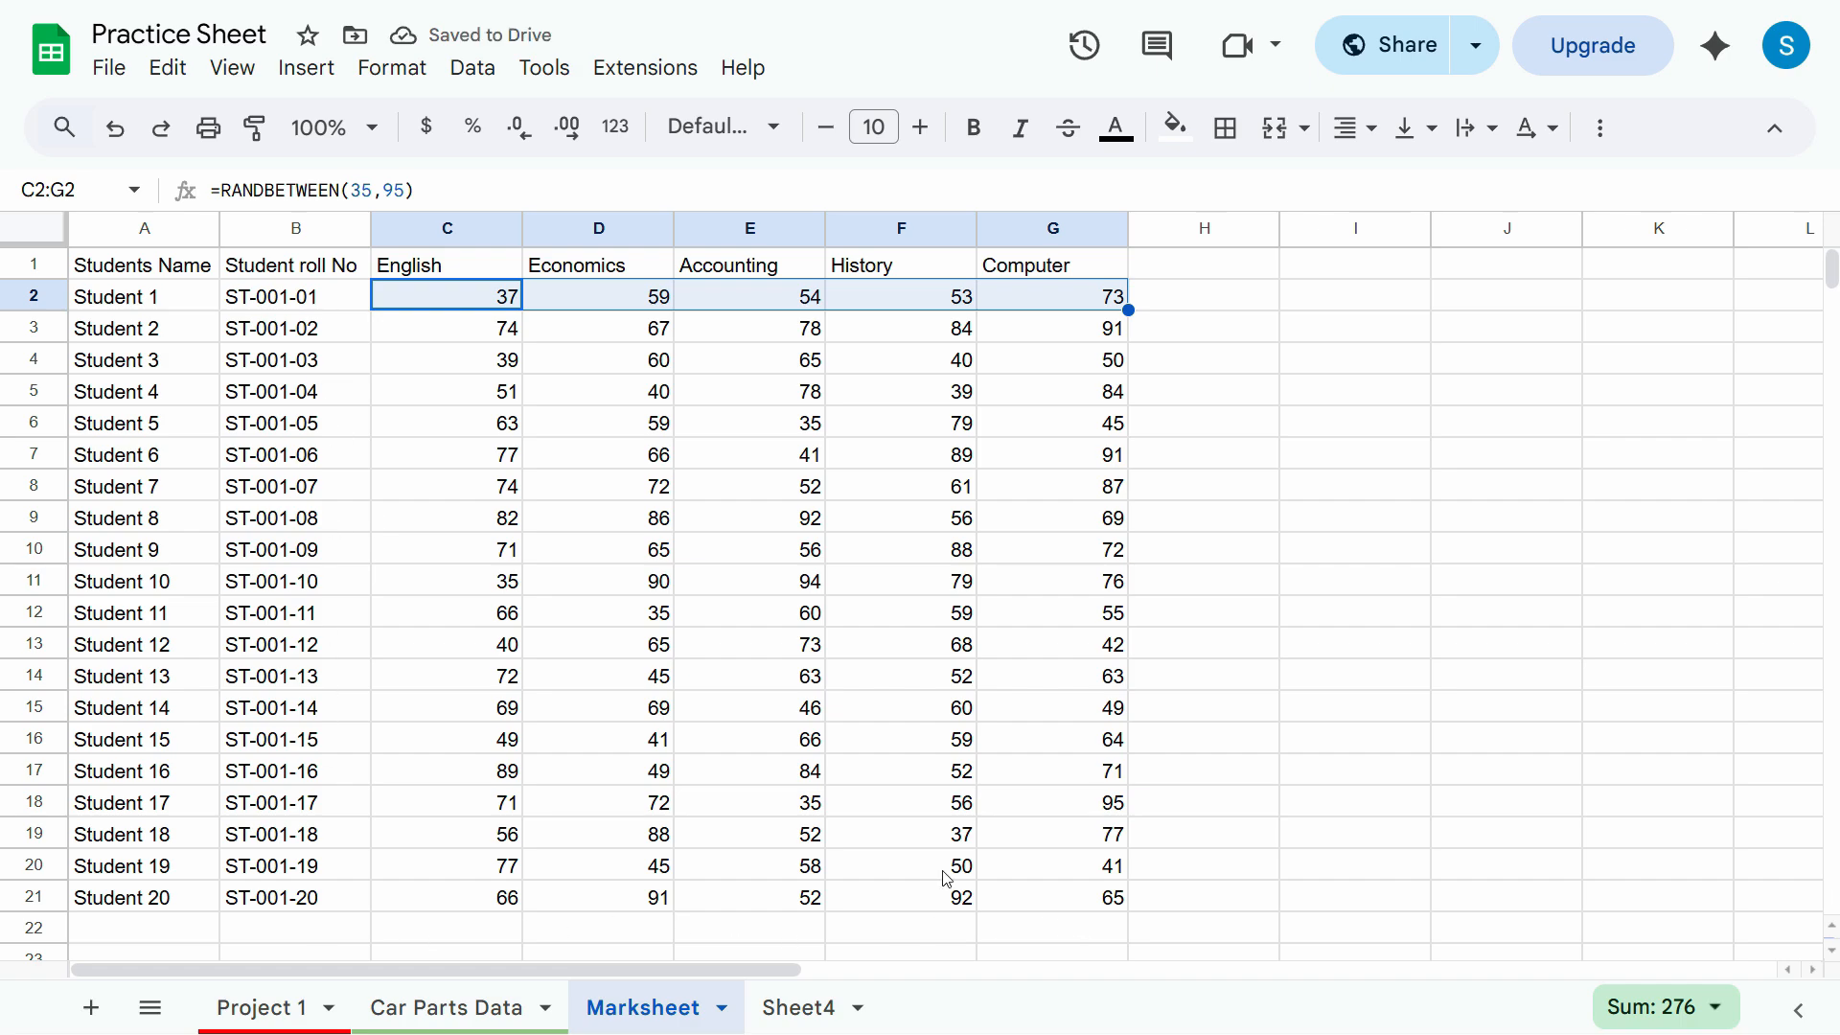
left_click(642, 634)
- Repeat the fill of the C2 formula down the English column and across row 2 to Computer
left_click(509, 303)
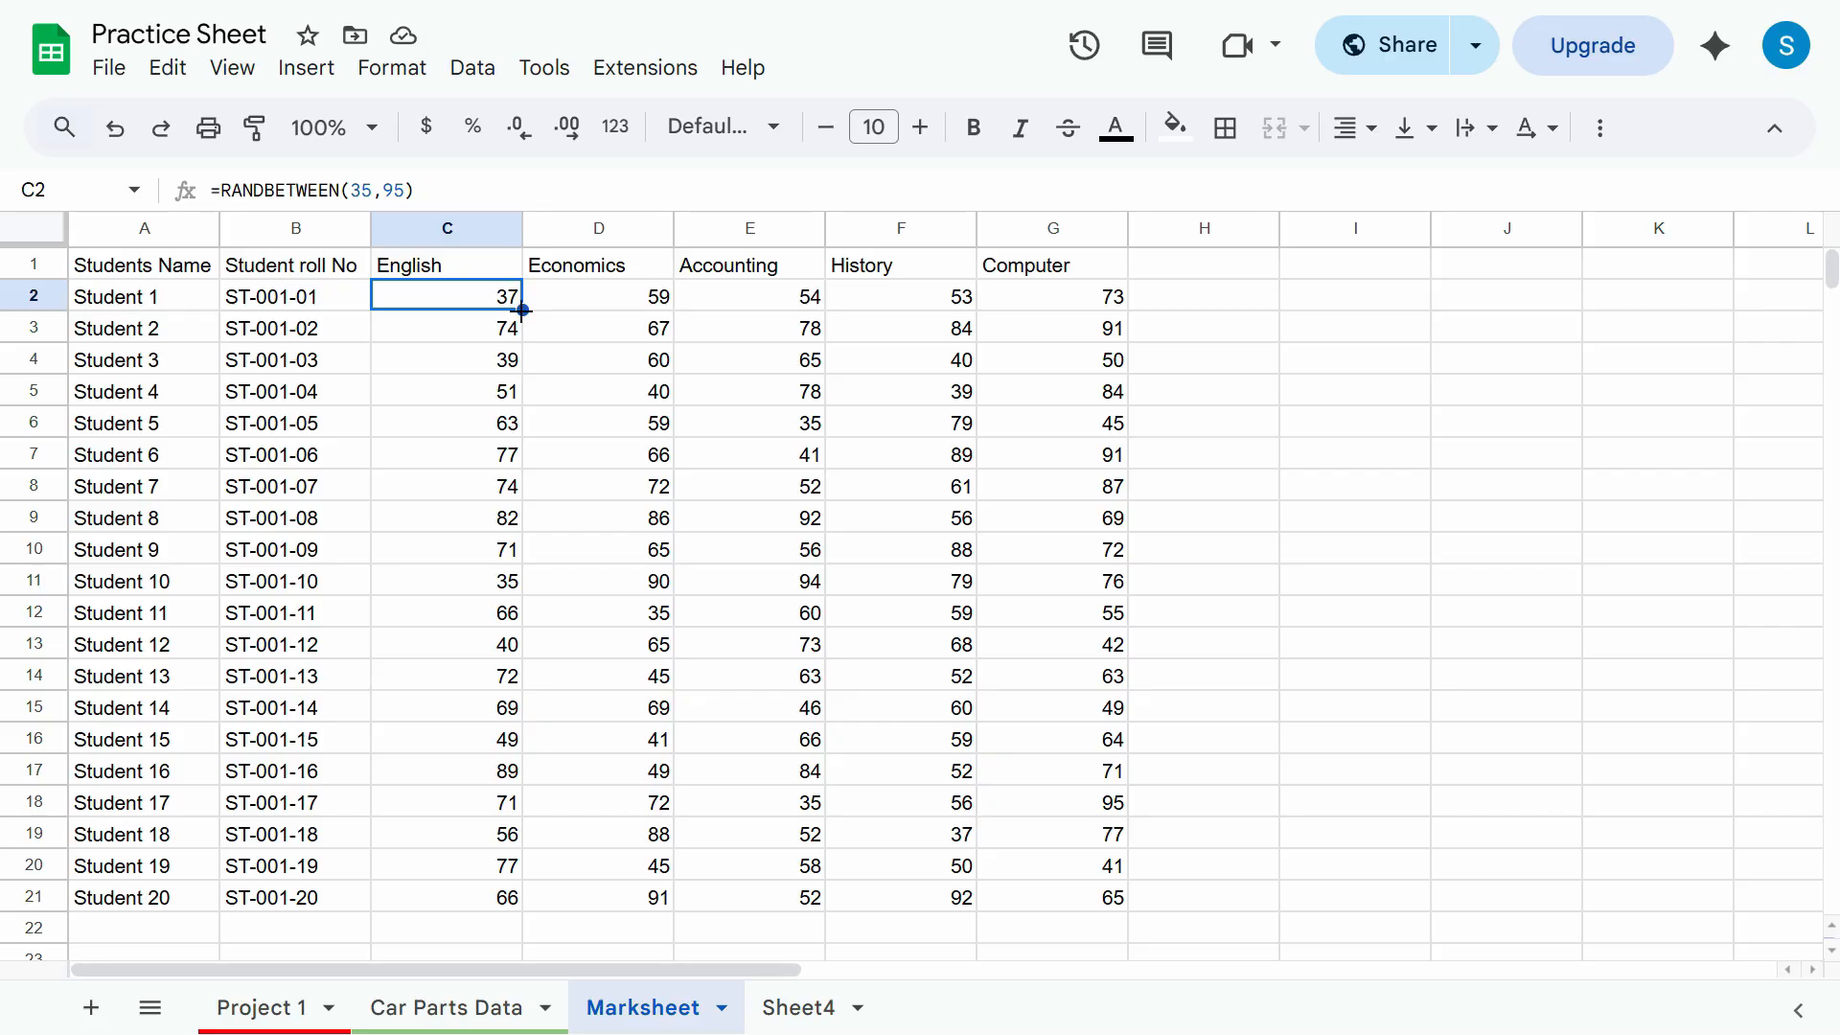
double_click(522, 311)
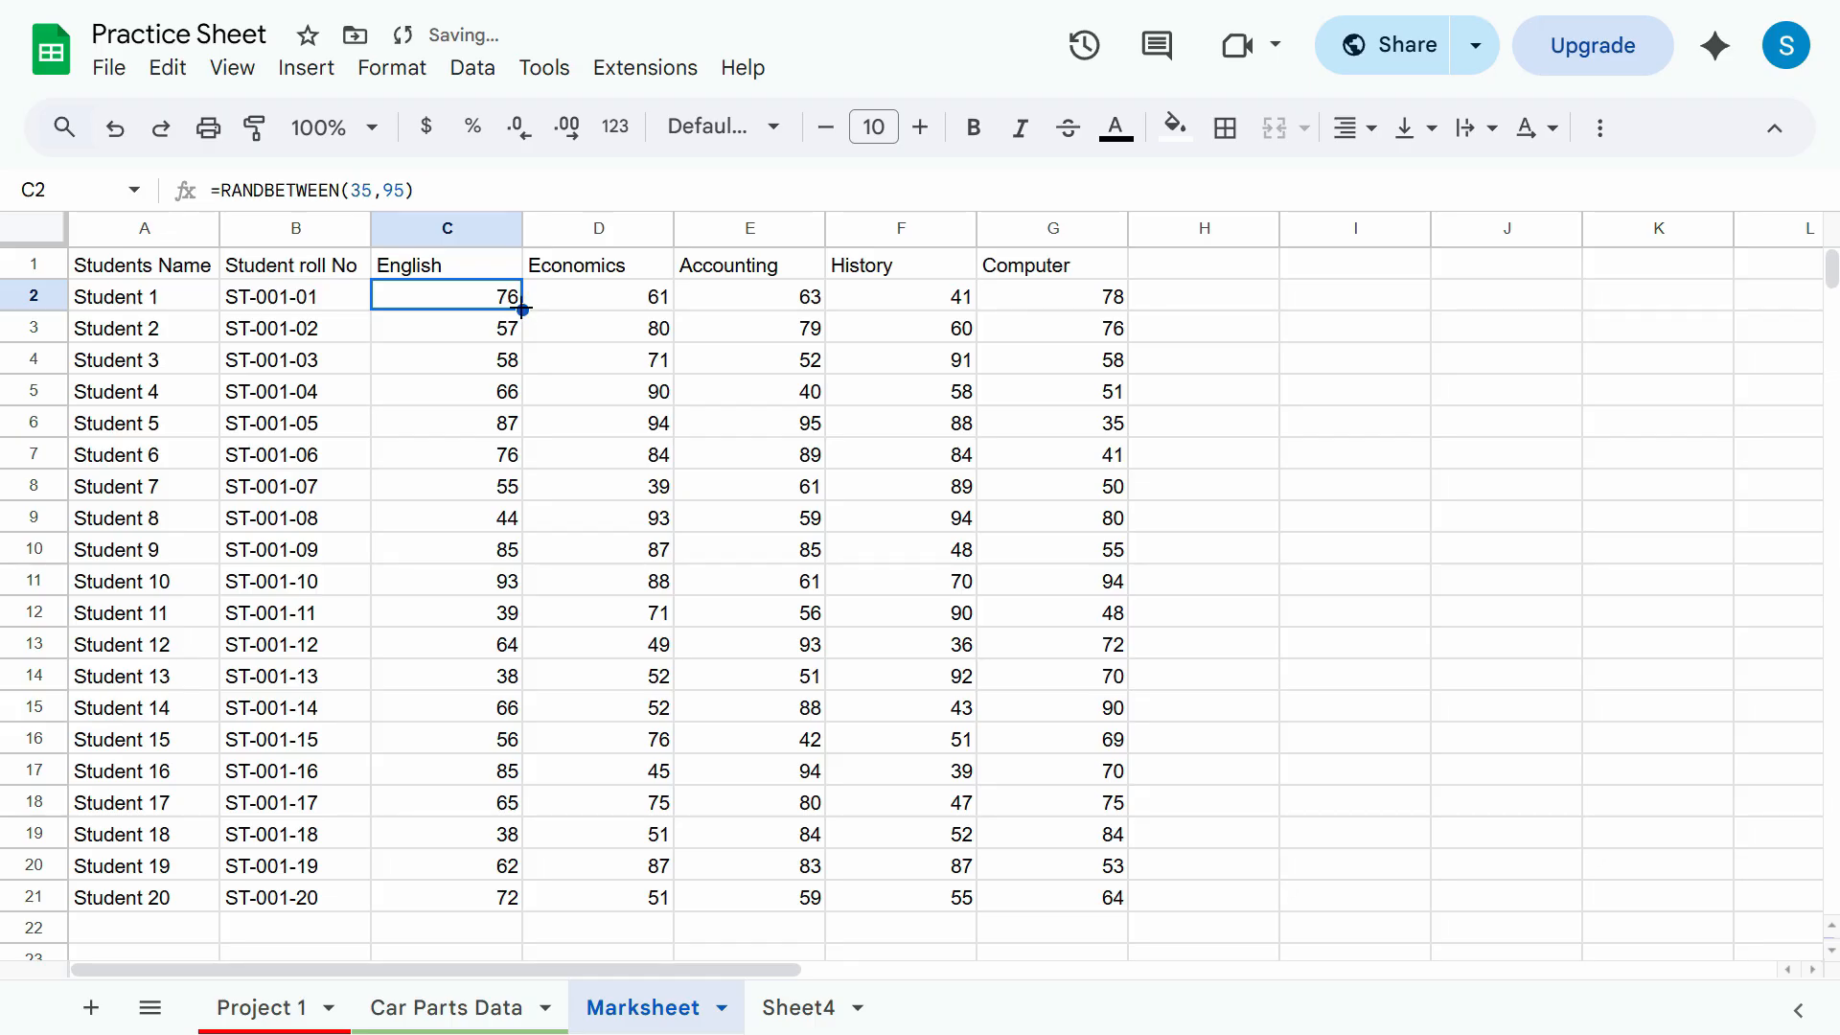
left_click_drag(522, 309, 985, 308)
left_click(489, 300)
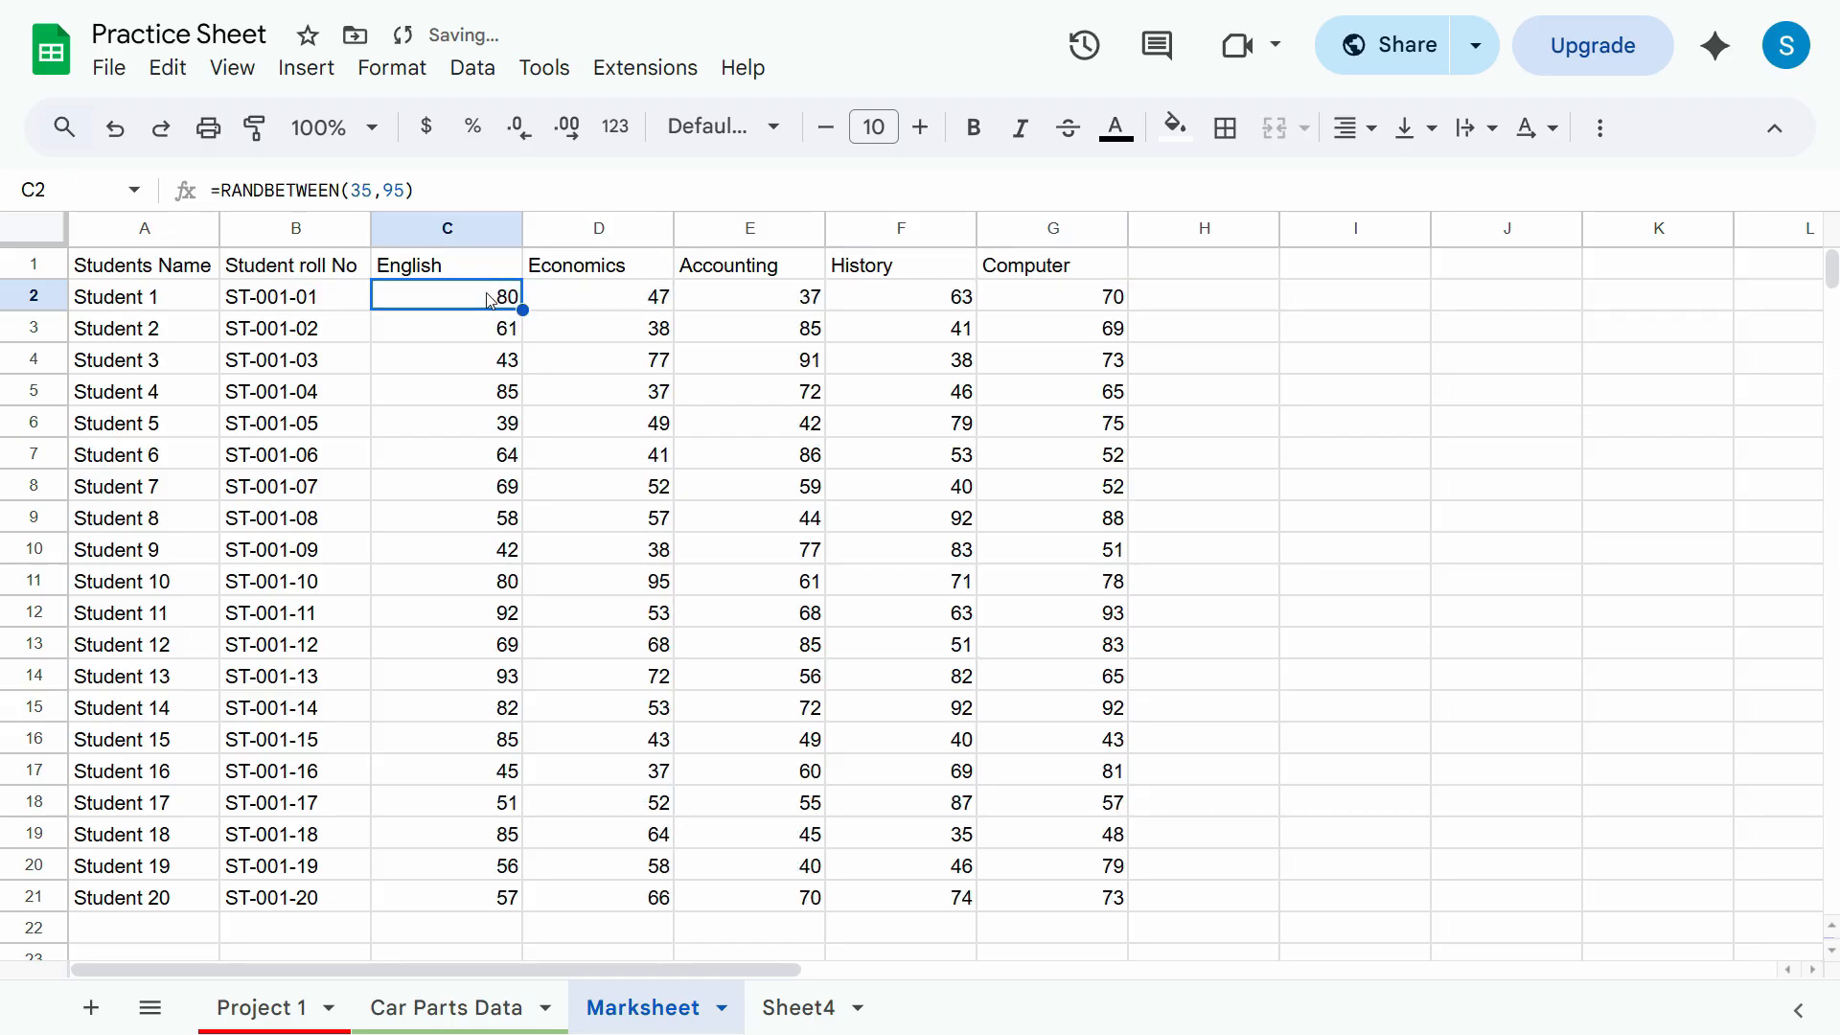
left_click(1071, 306)
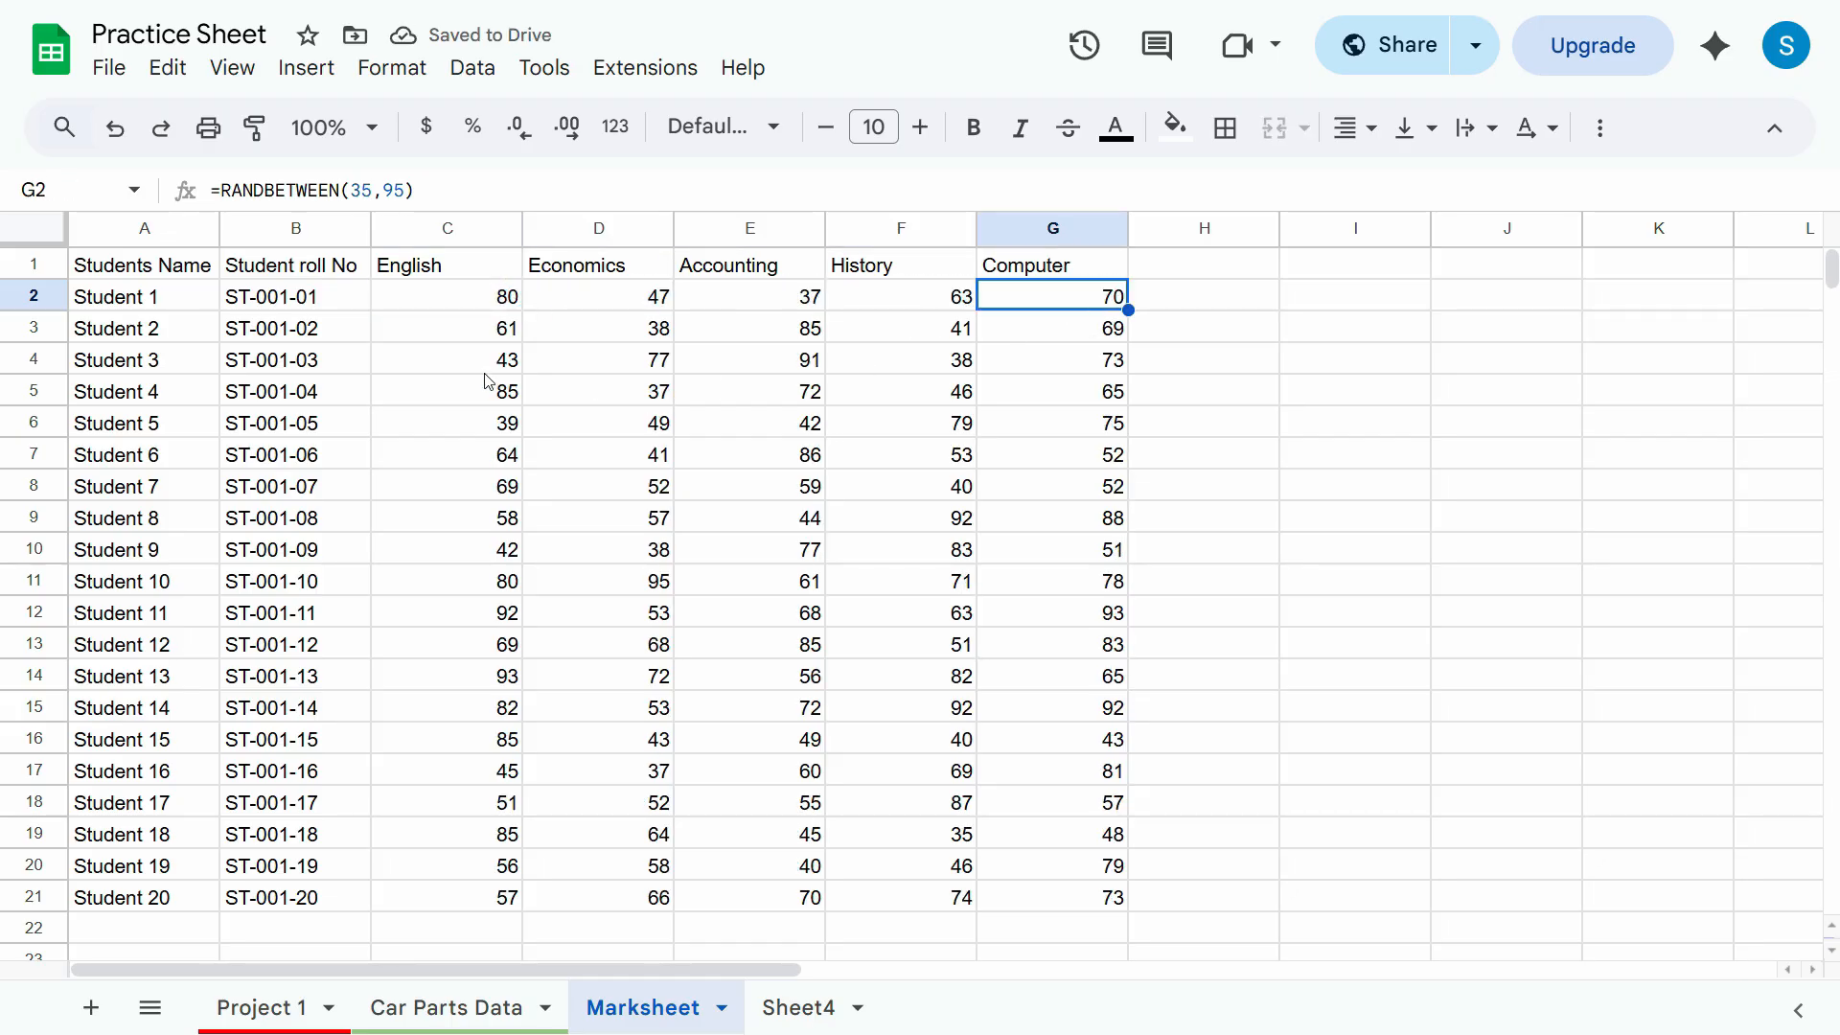
left_click(479, 301)
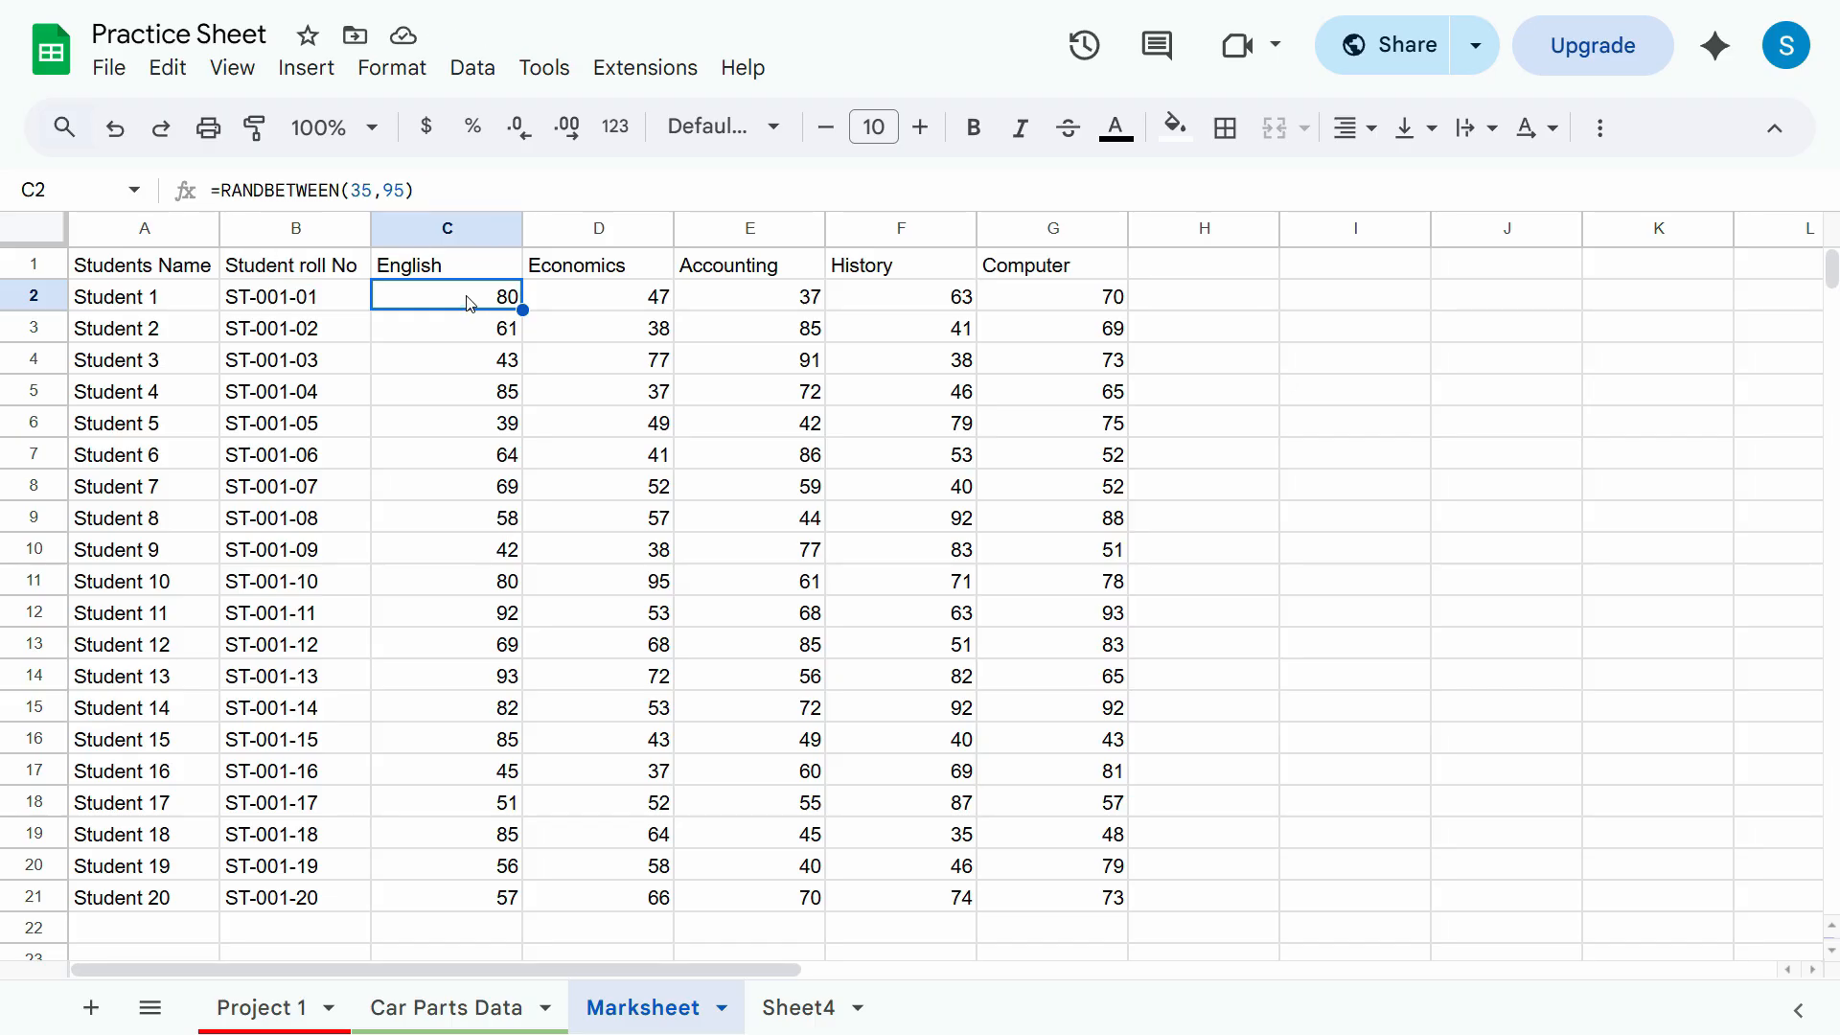
mouse_move(472, 299)
left_mouse_down()
mouse_move(949, 683)
mouse_move(1040, 911)
left_mouse_up()
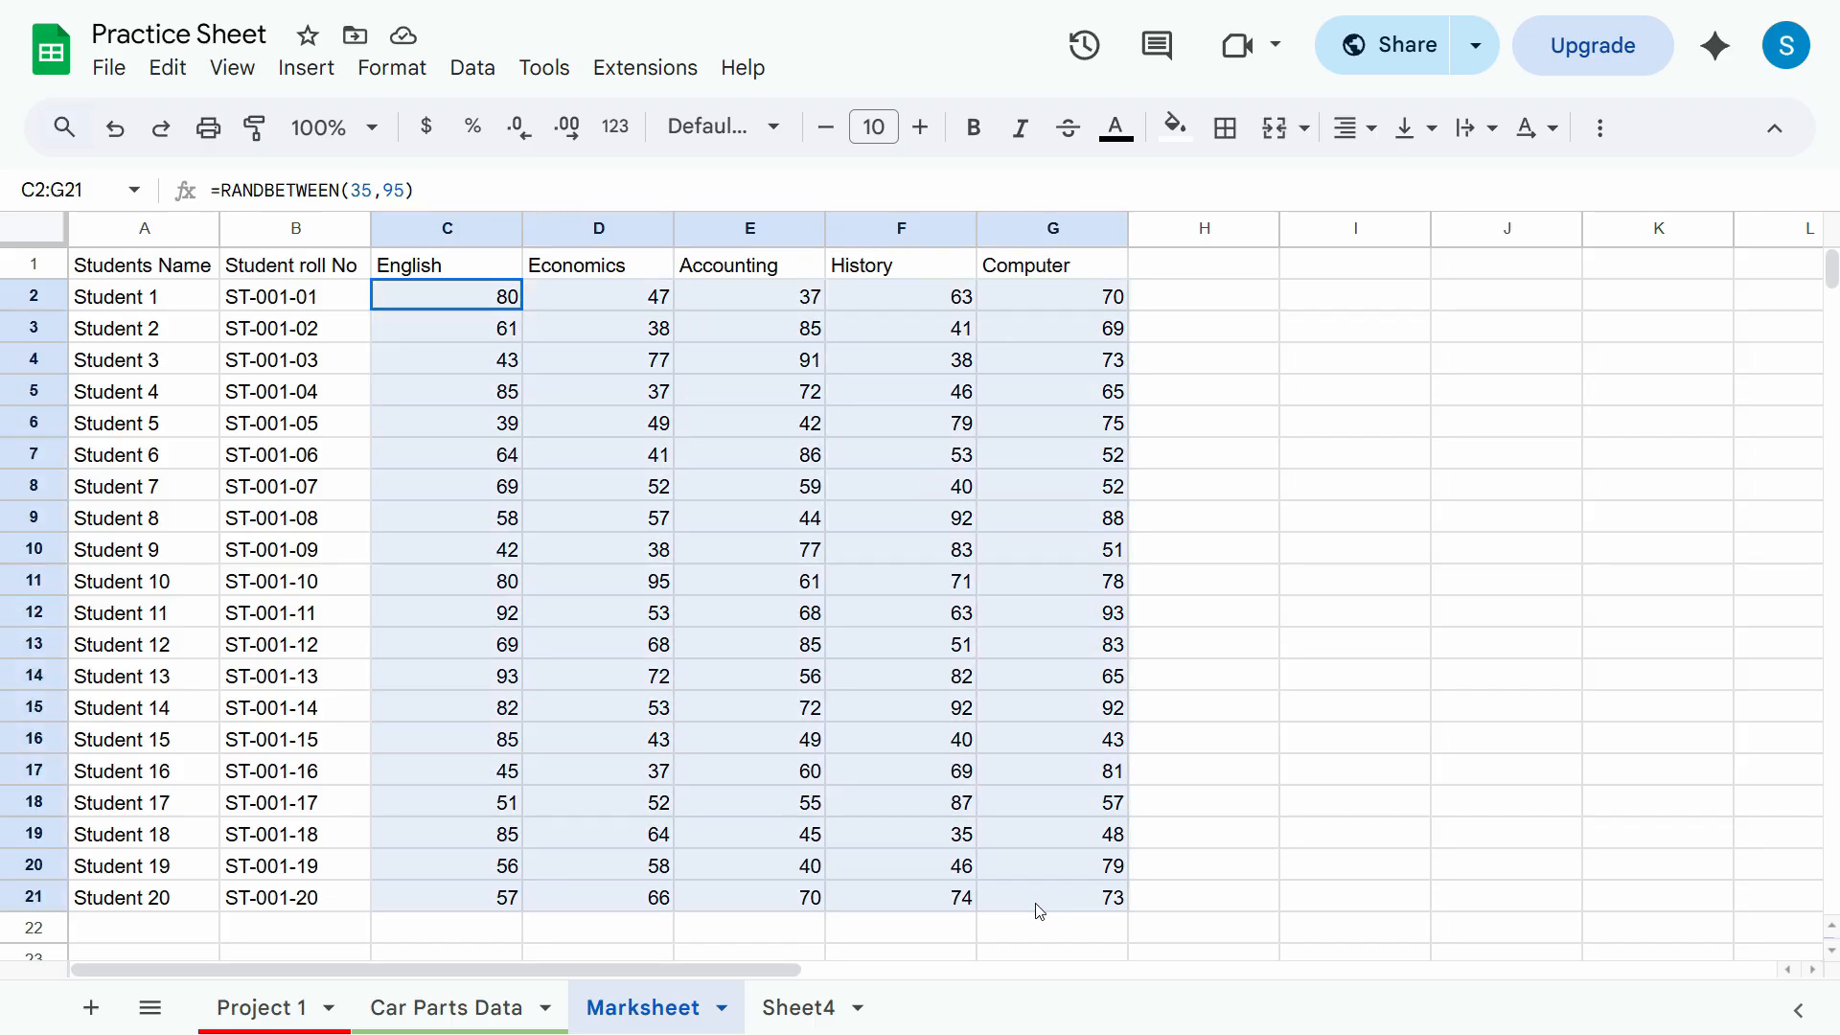
left_click(436, 295)
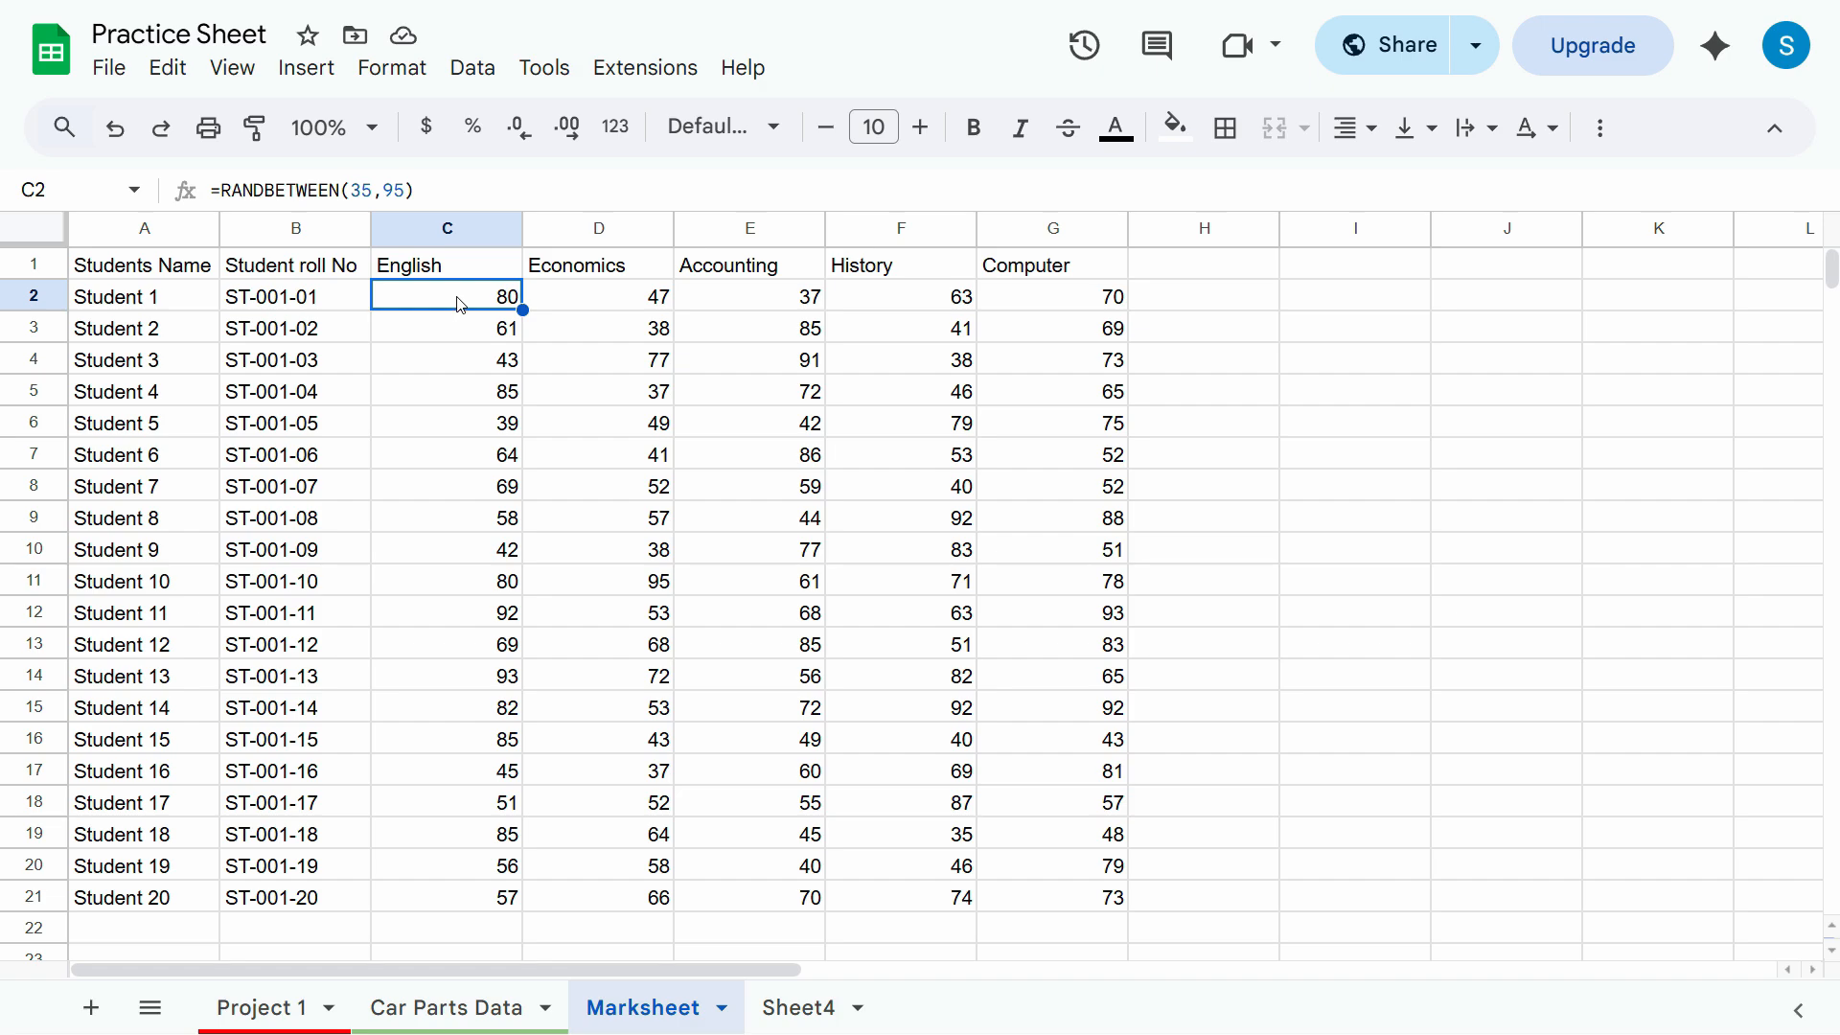
left_click_drag(461, 305, 1052, 907)
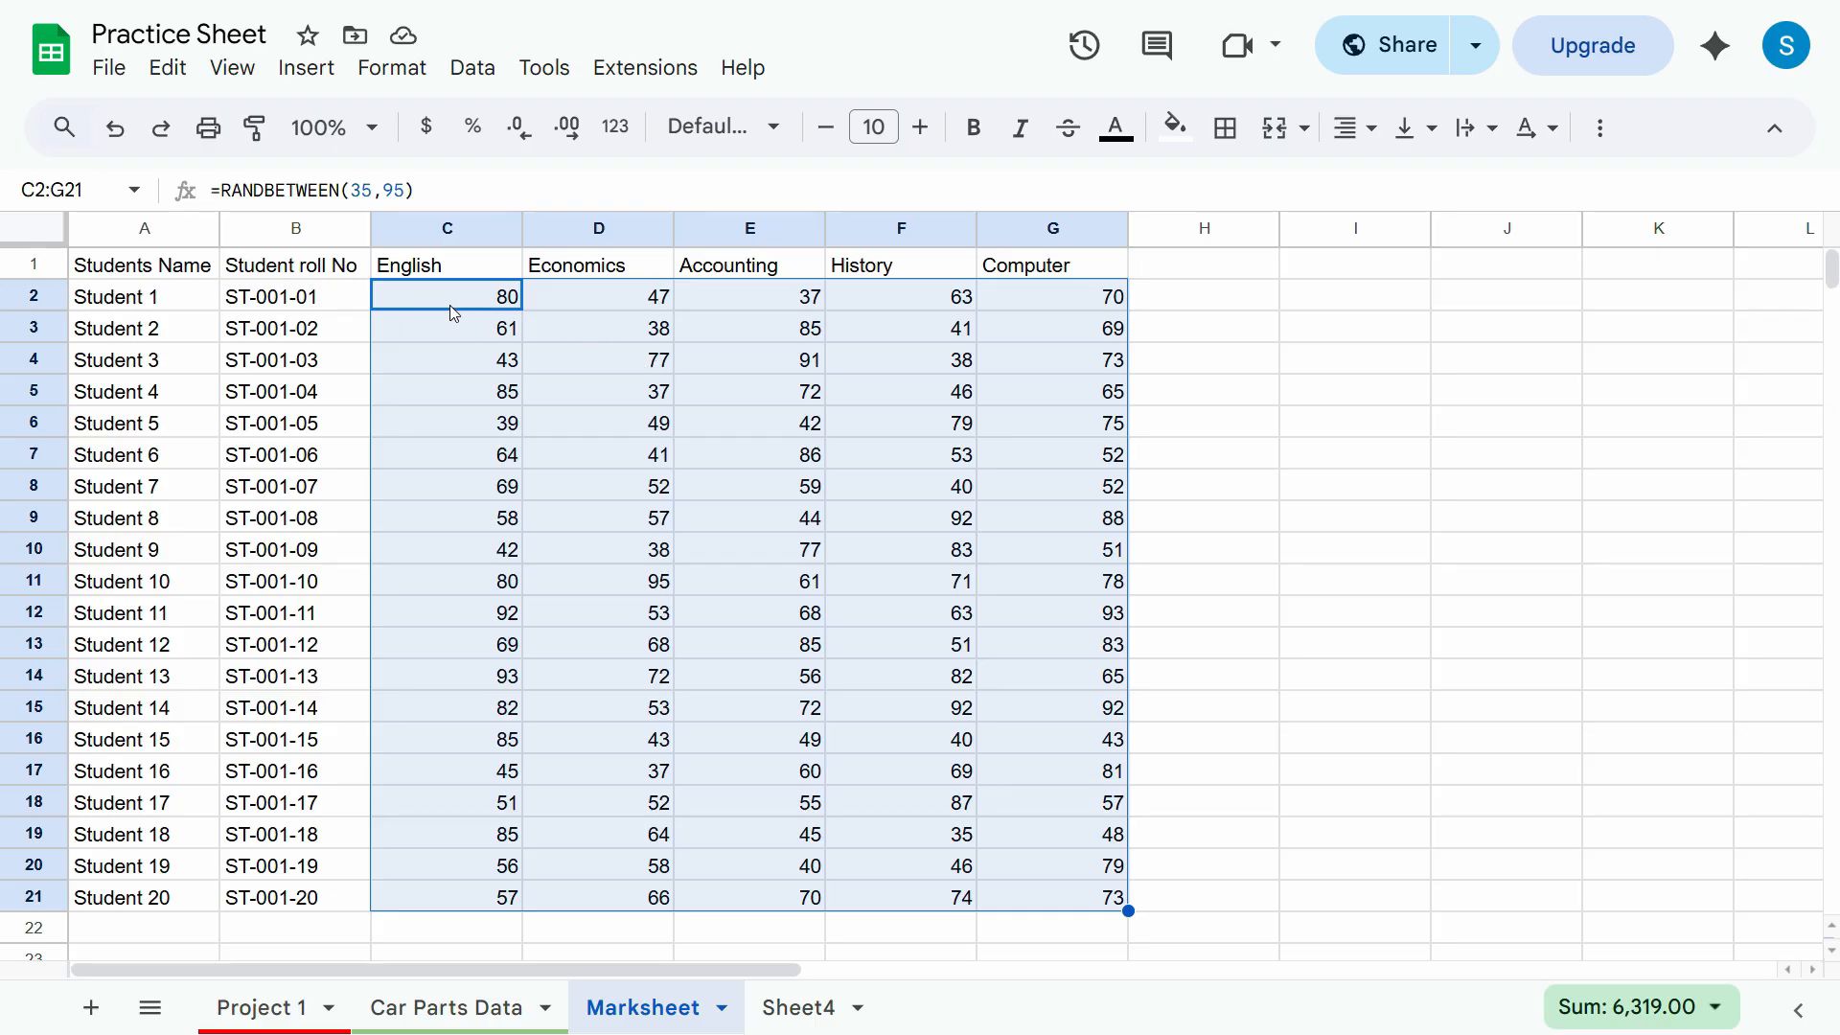
left_click(479, 303)
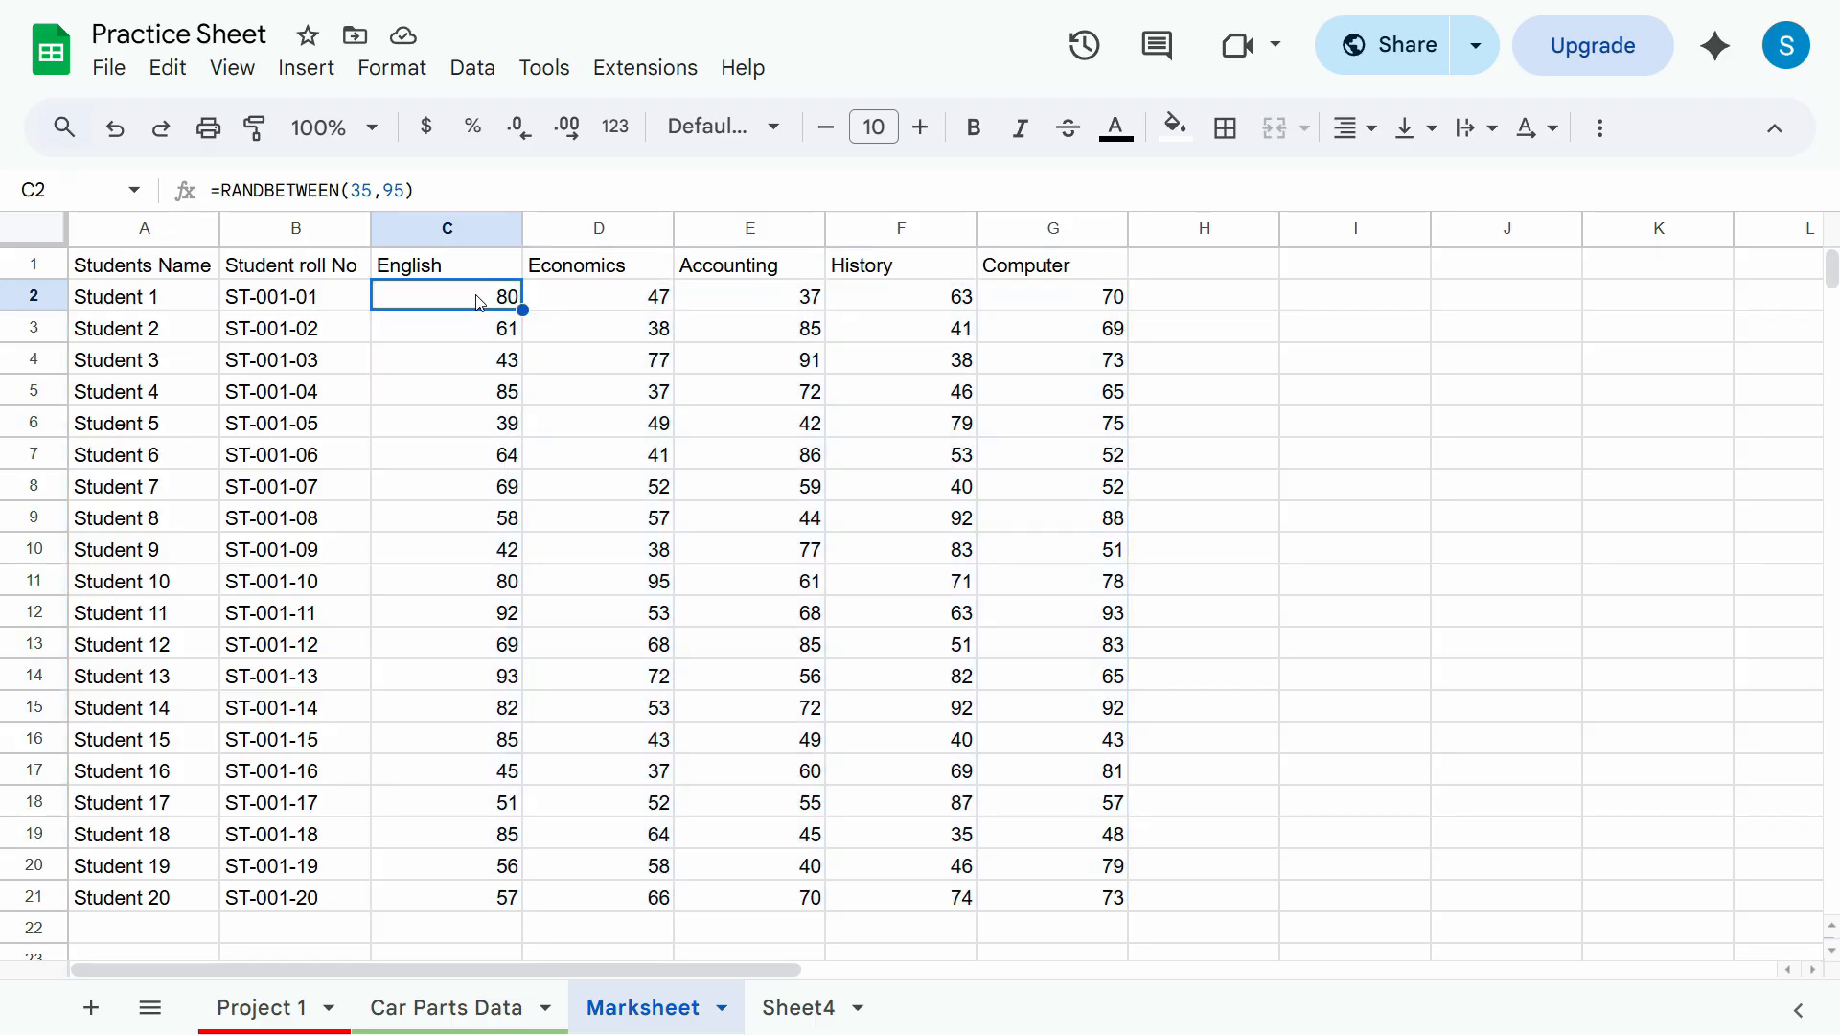